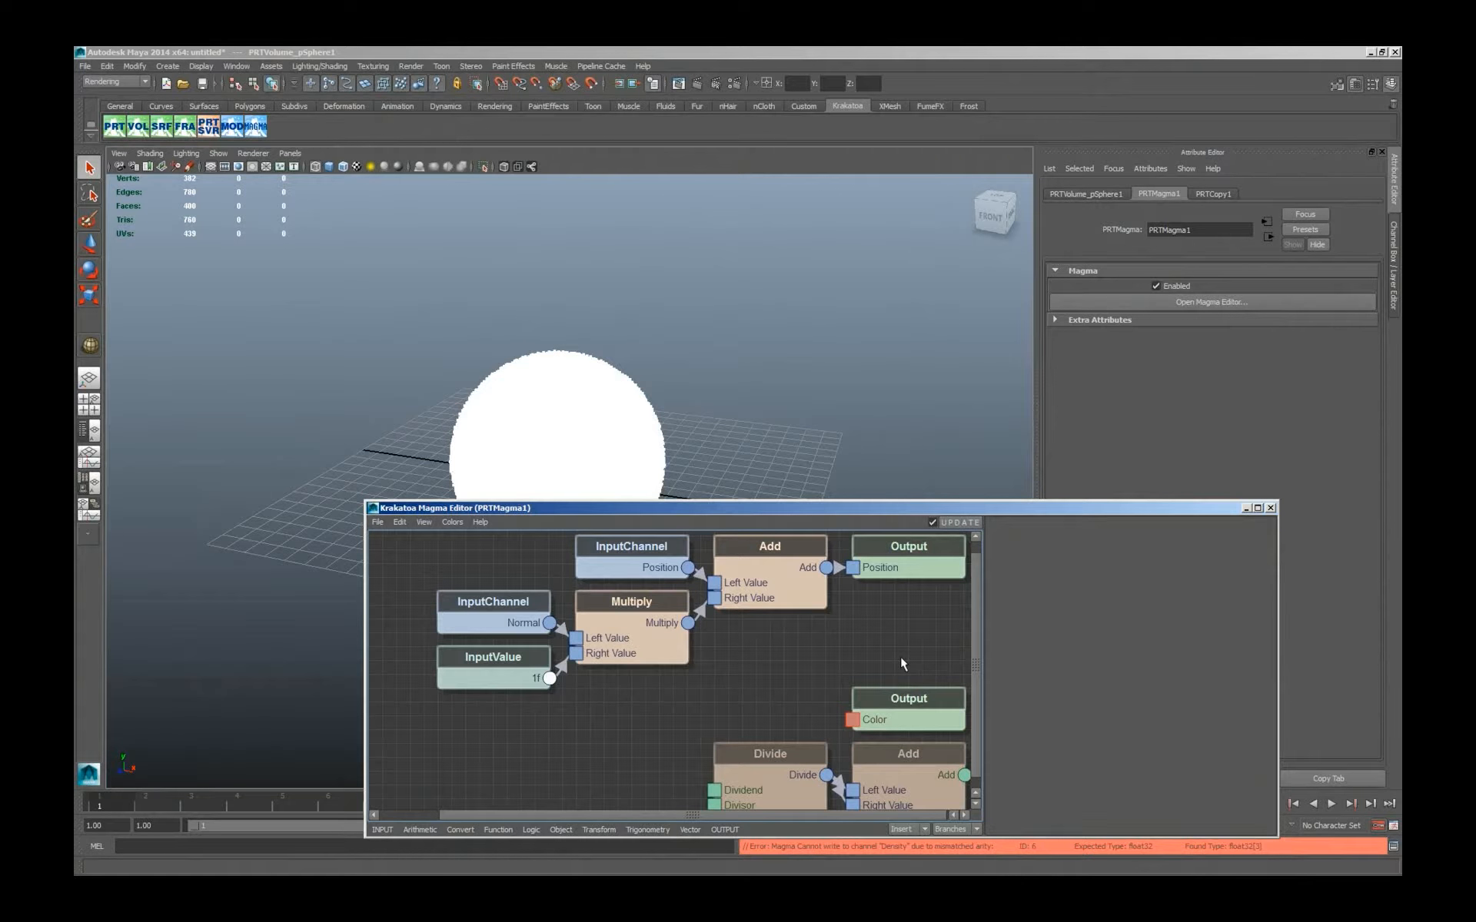
Delete all nodes from the Magma graph and close the Magma Editor.
key(ctrl+a)
key(Delete)
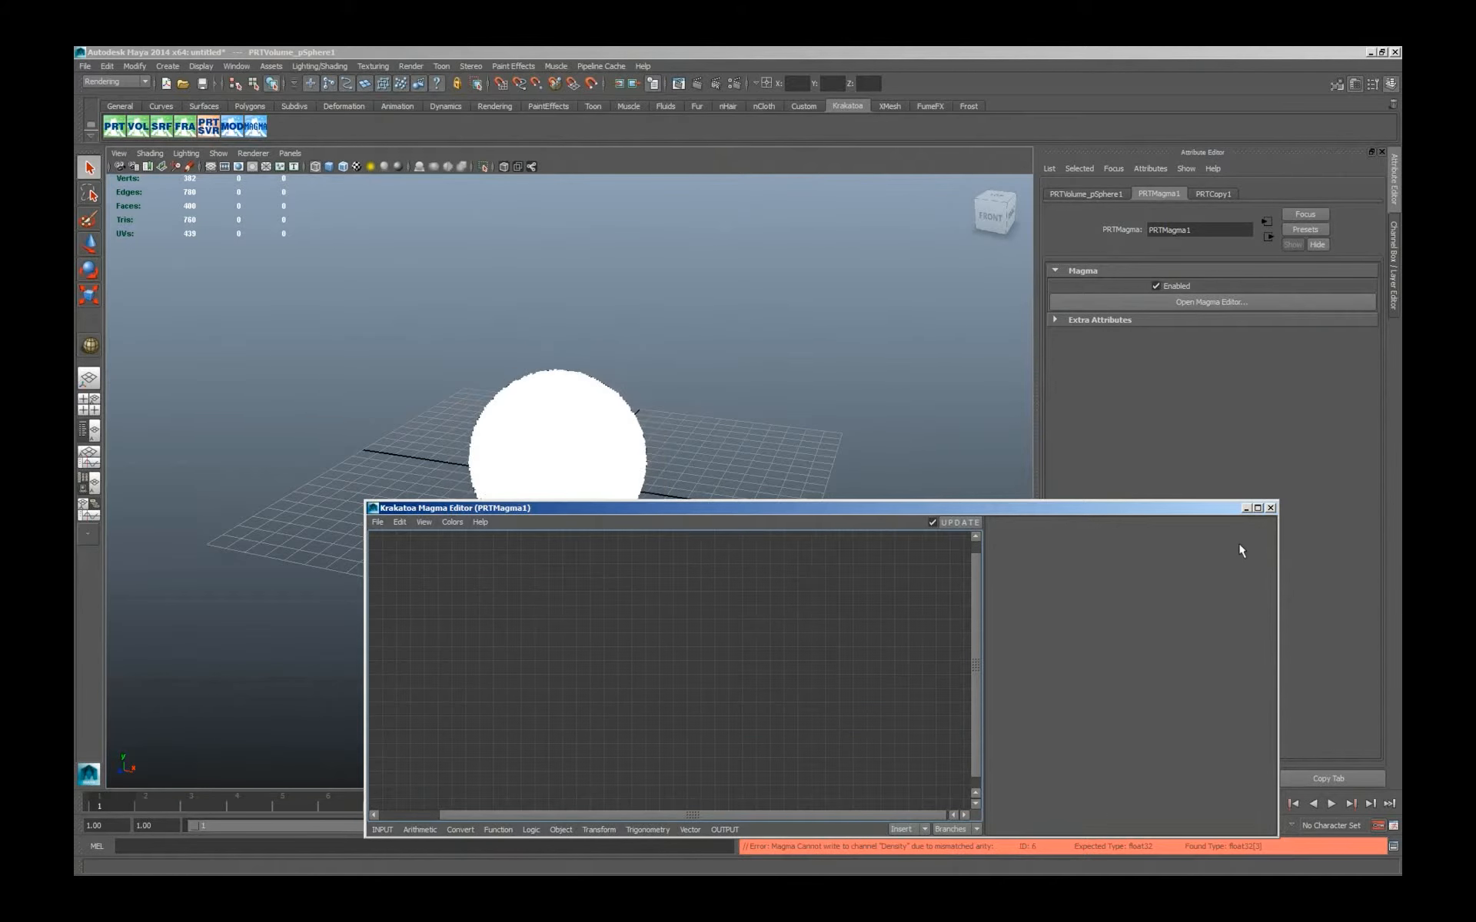
click(1270, 508)
Start a new scene without saving the changes to the untitled one.
click(85, 66)
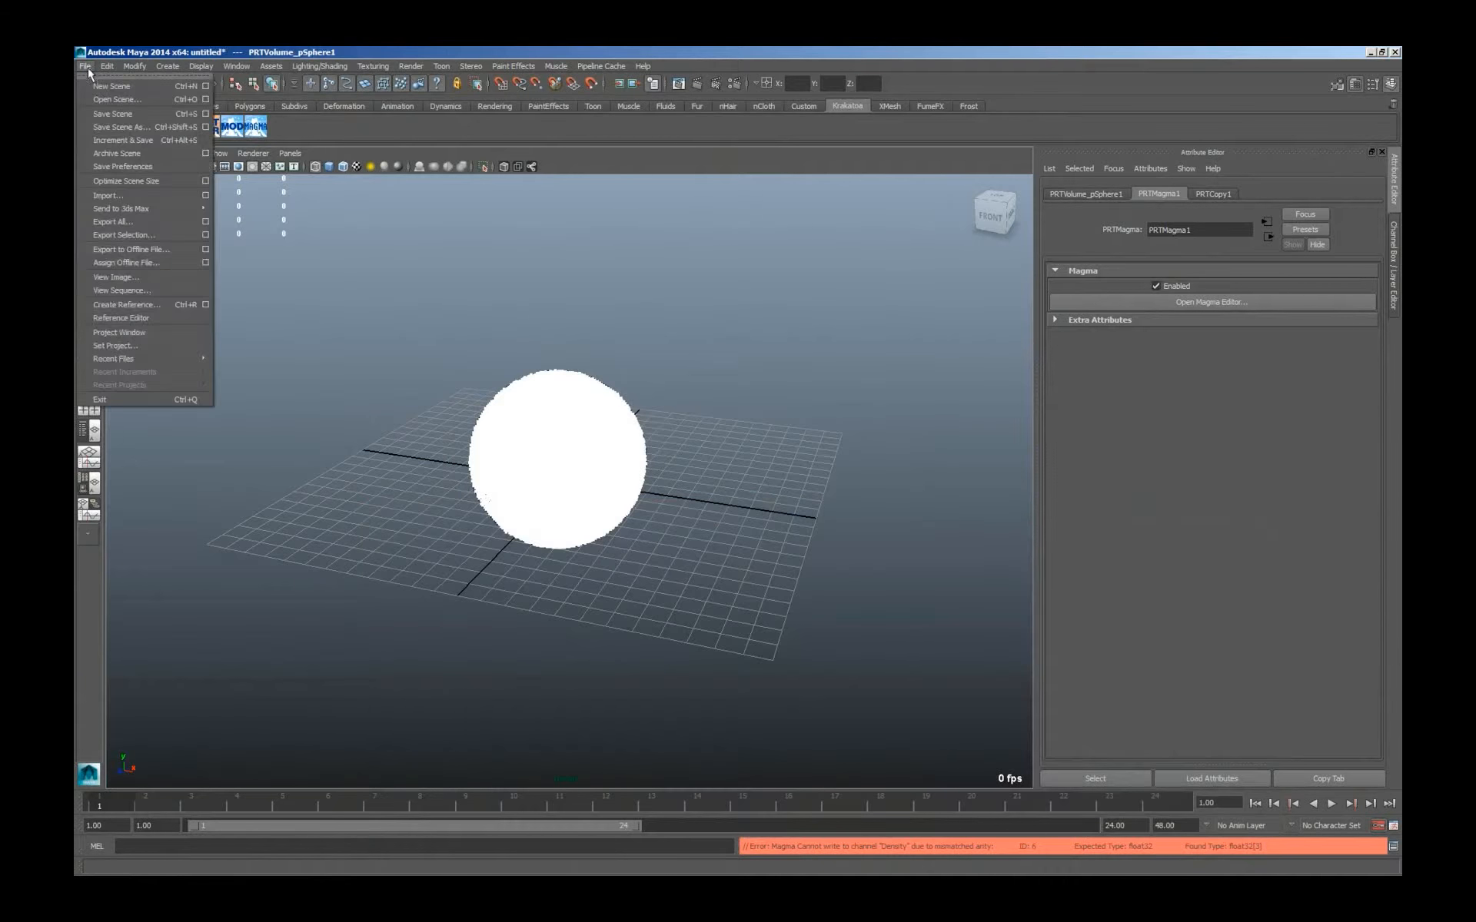
click(116, 86)
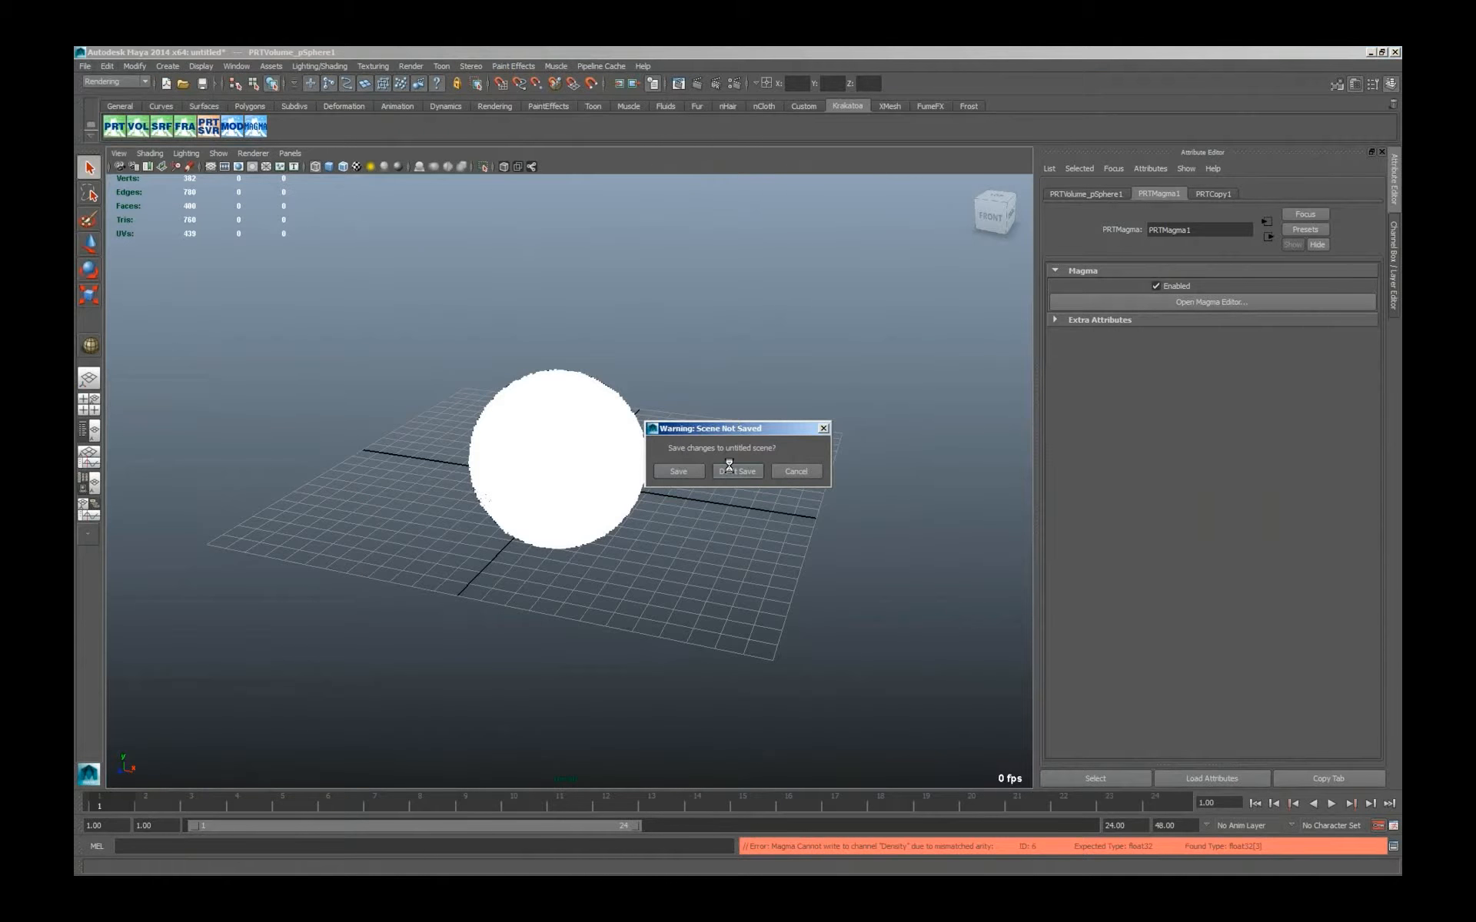
click(729, 464)
Create a polygon plane covering most of the ground grid.
click(168, 66)
mouse_move(230, 99)
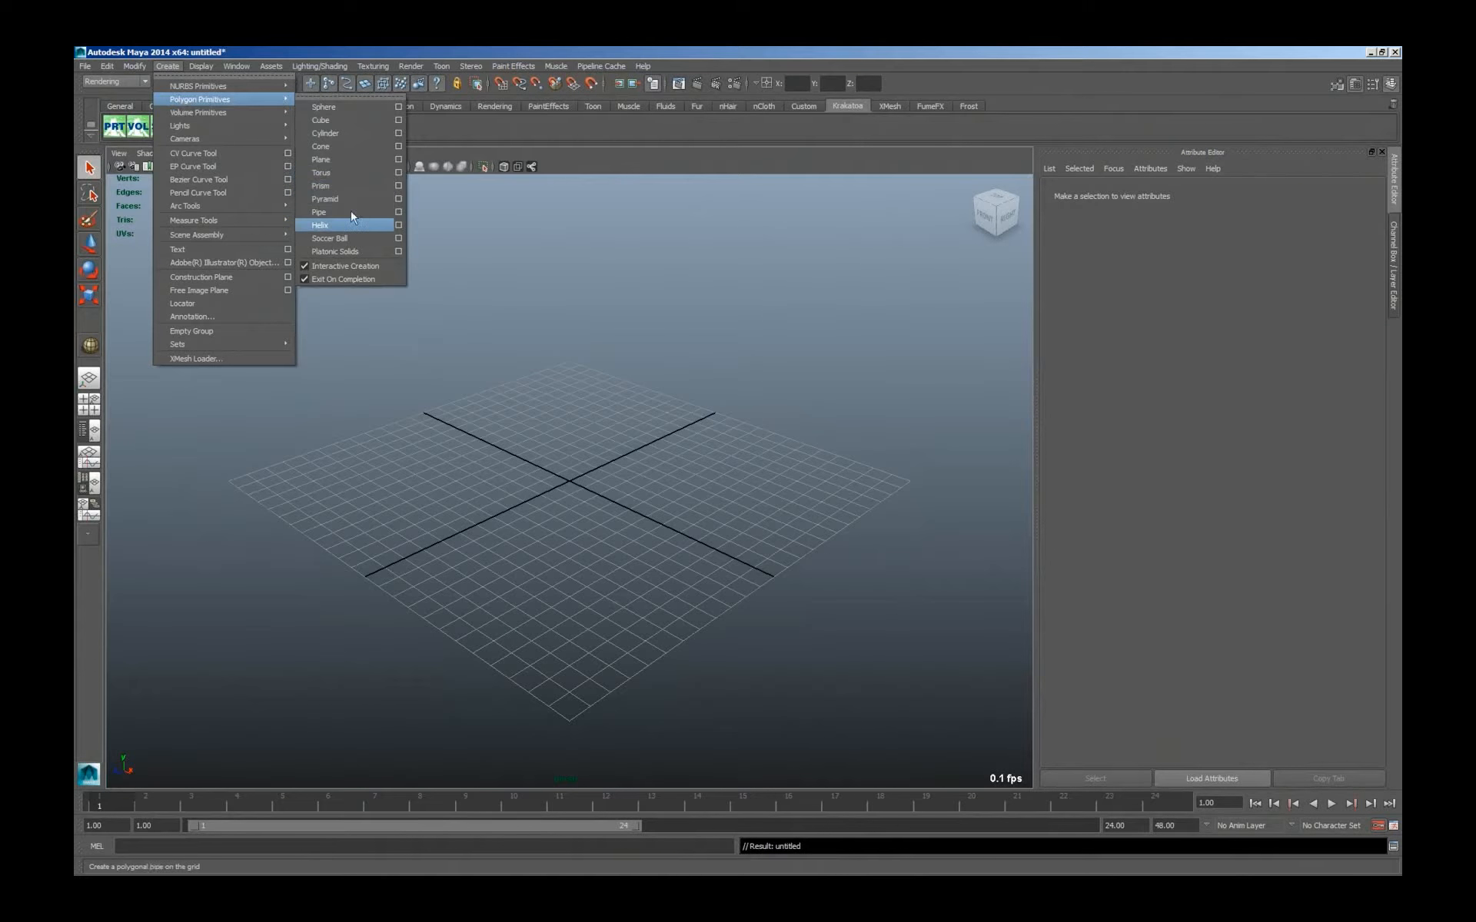
click(349, 158)
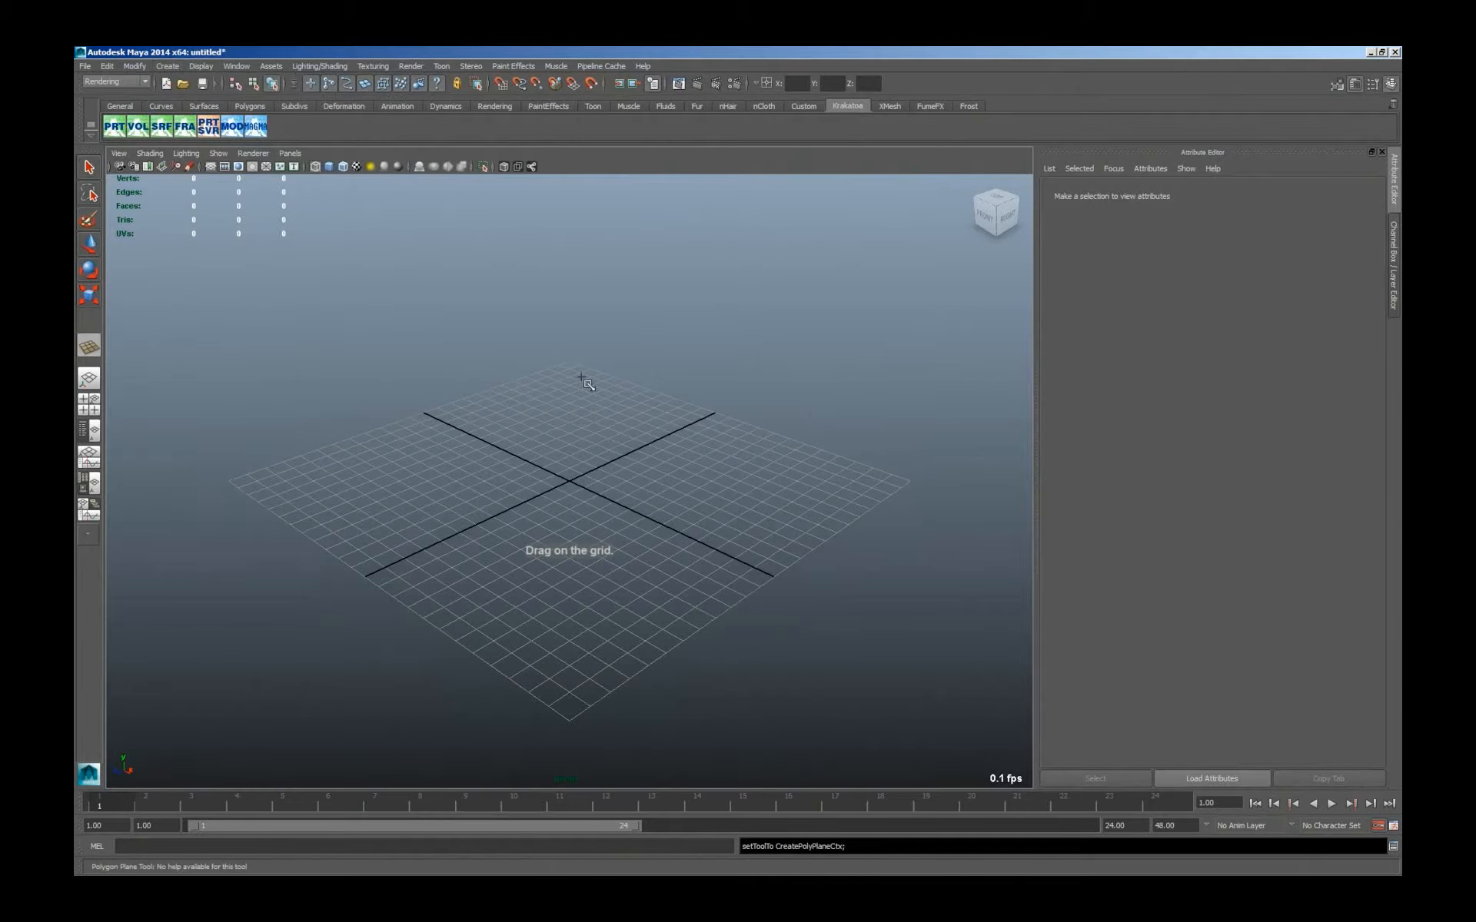
drag(545, 621, 572, 657)
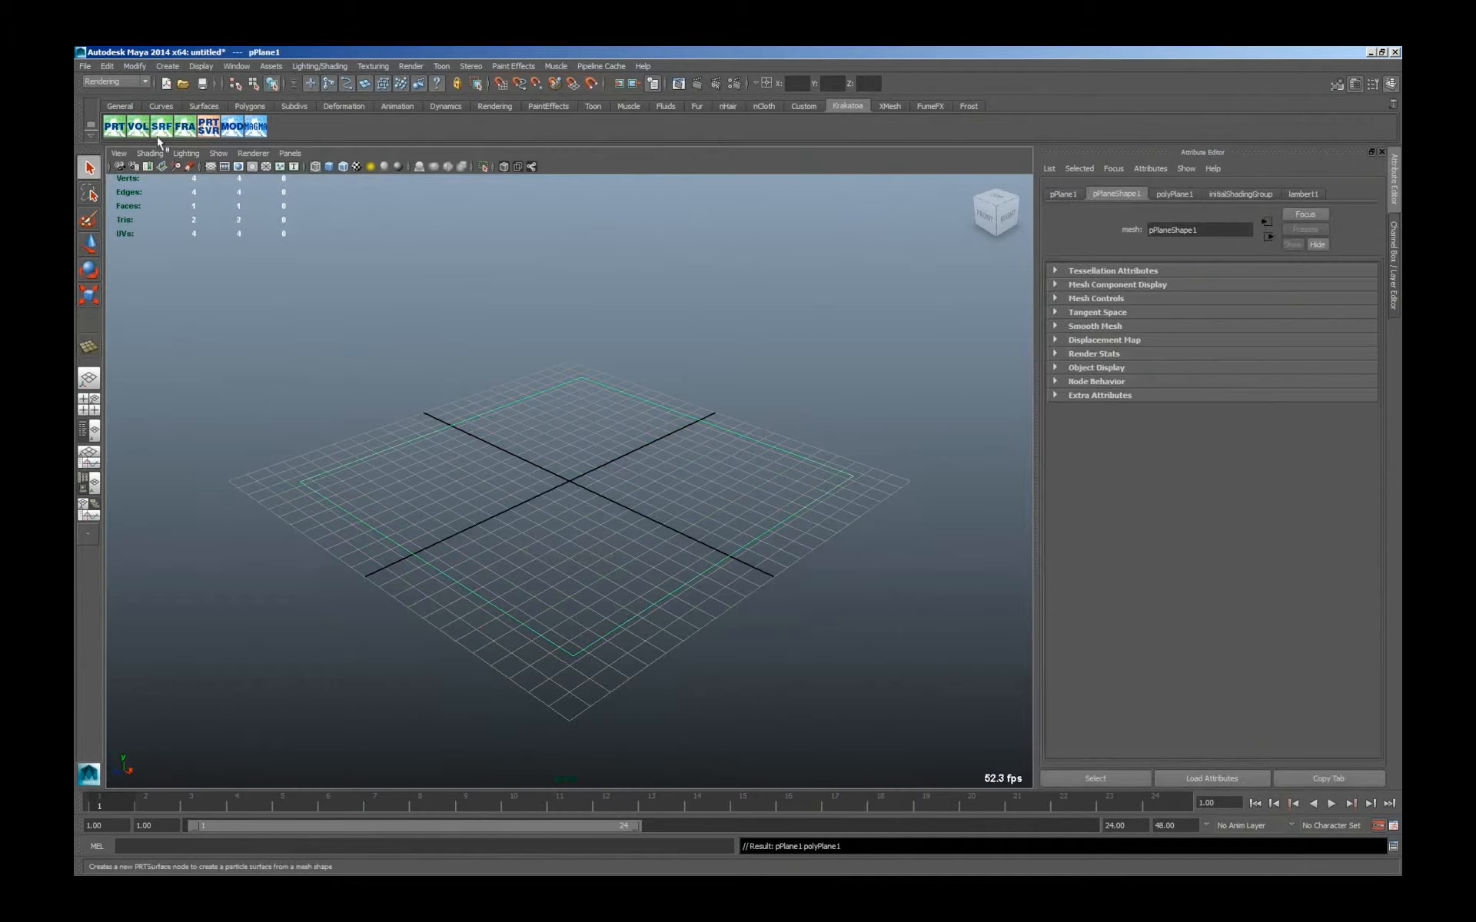
Create a PRT Volume from the plane and set its viewport spacing to 0.200.
click(139, 128)
drag(1182, 379, 1164, 386)
text(0.200)
key(Return)
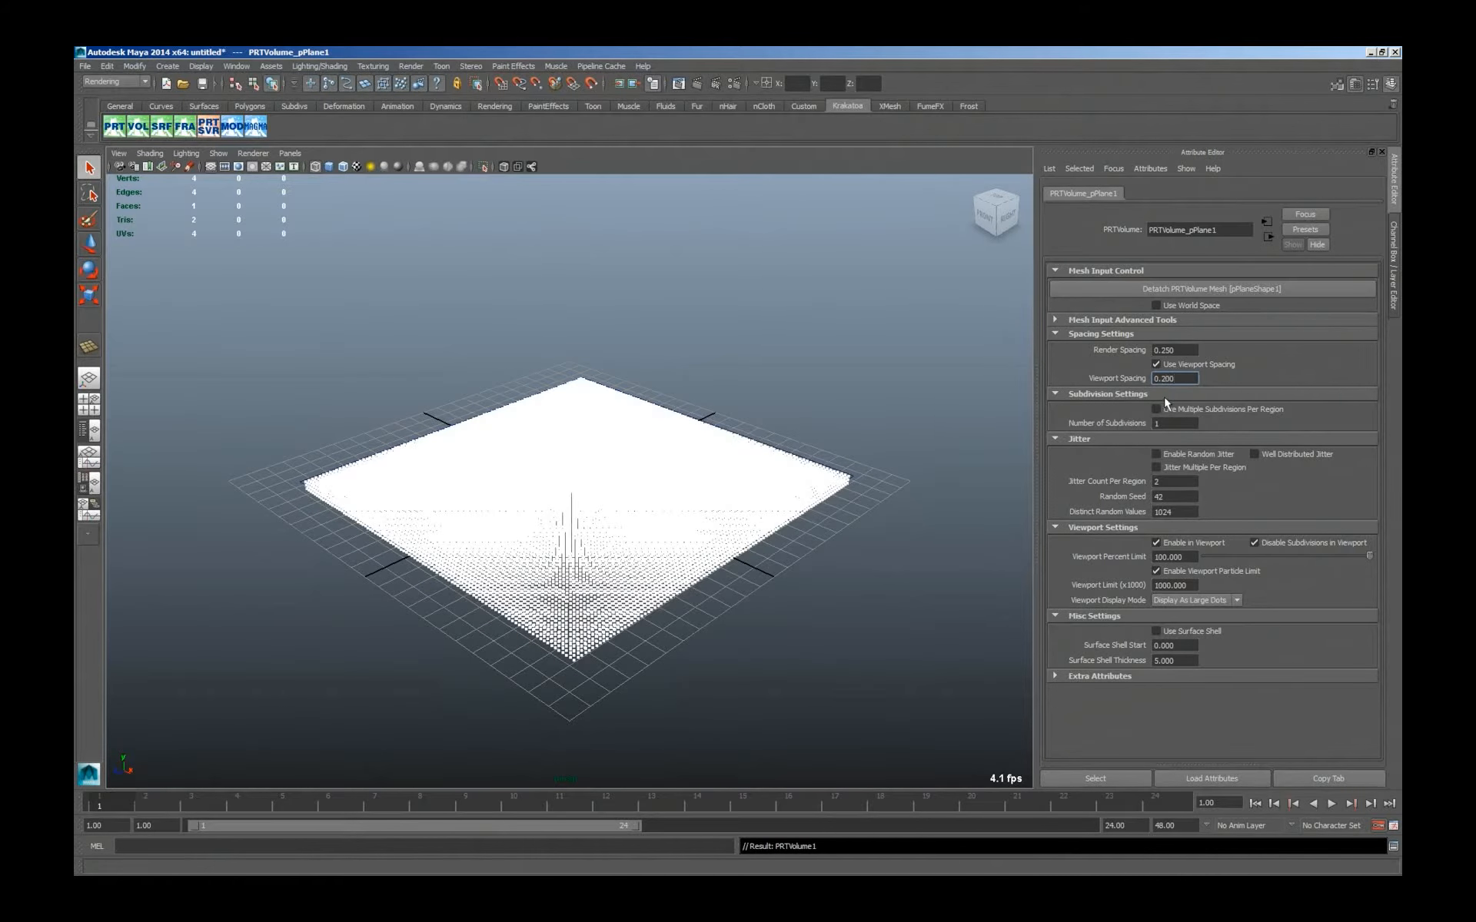
Add a Magma modifier to the PRT Volume and connect an Index input channel to its Color output.
click(255, 126)
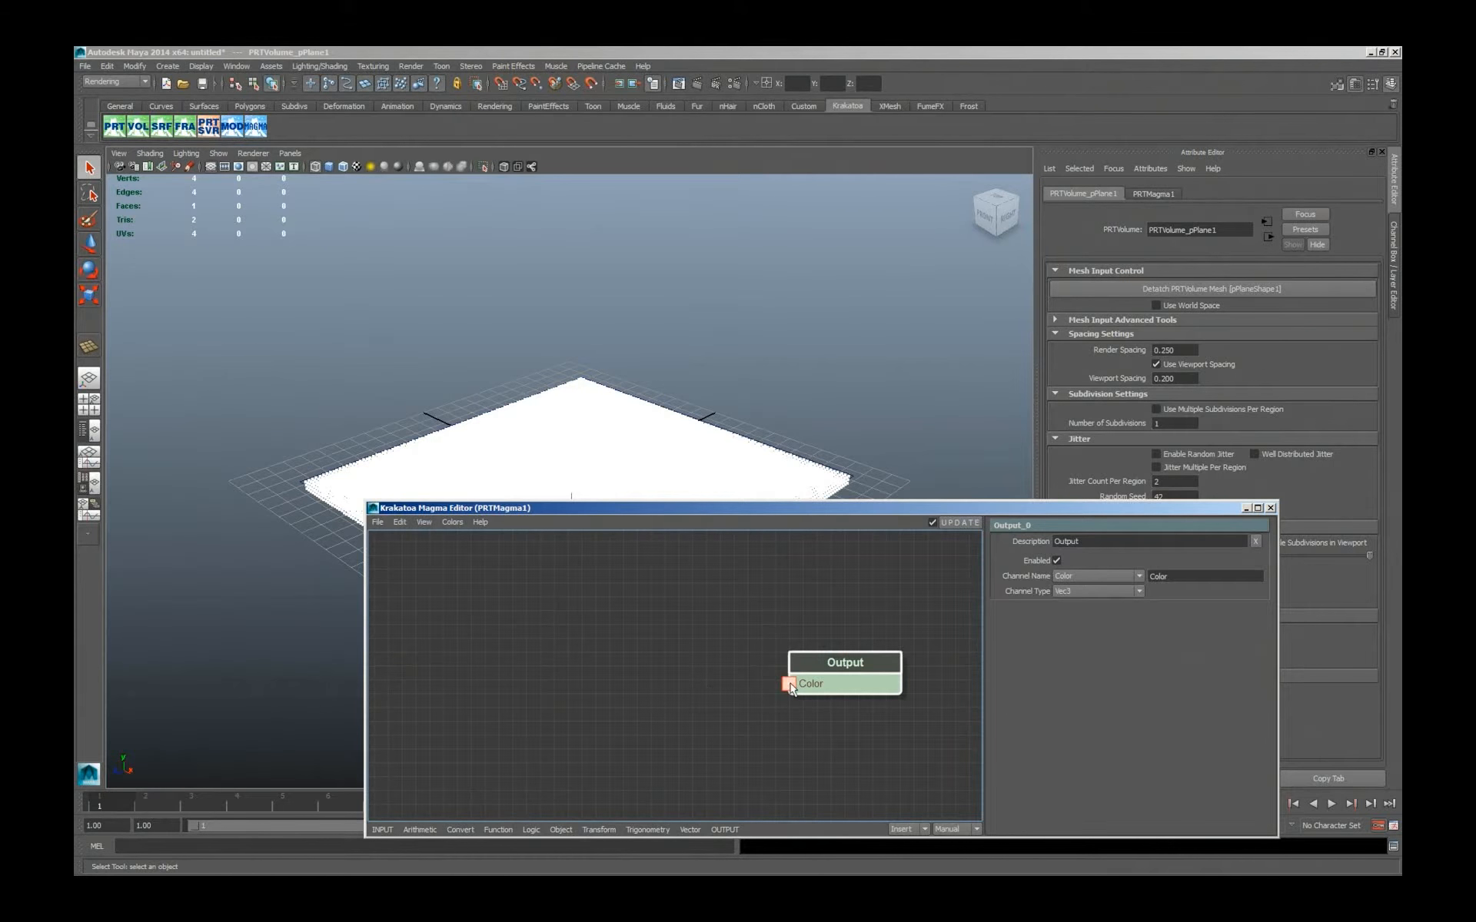
drag(790, 684, 565, 665)
mouse_move(596, 669)
mouse_move(671, 670)
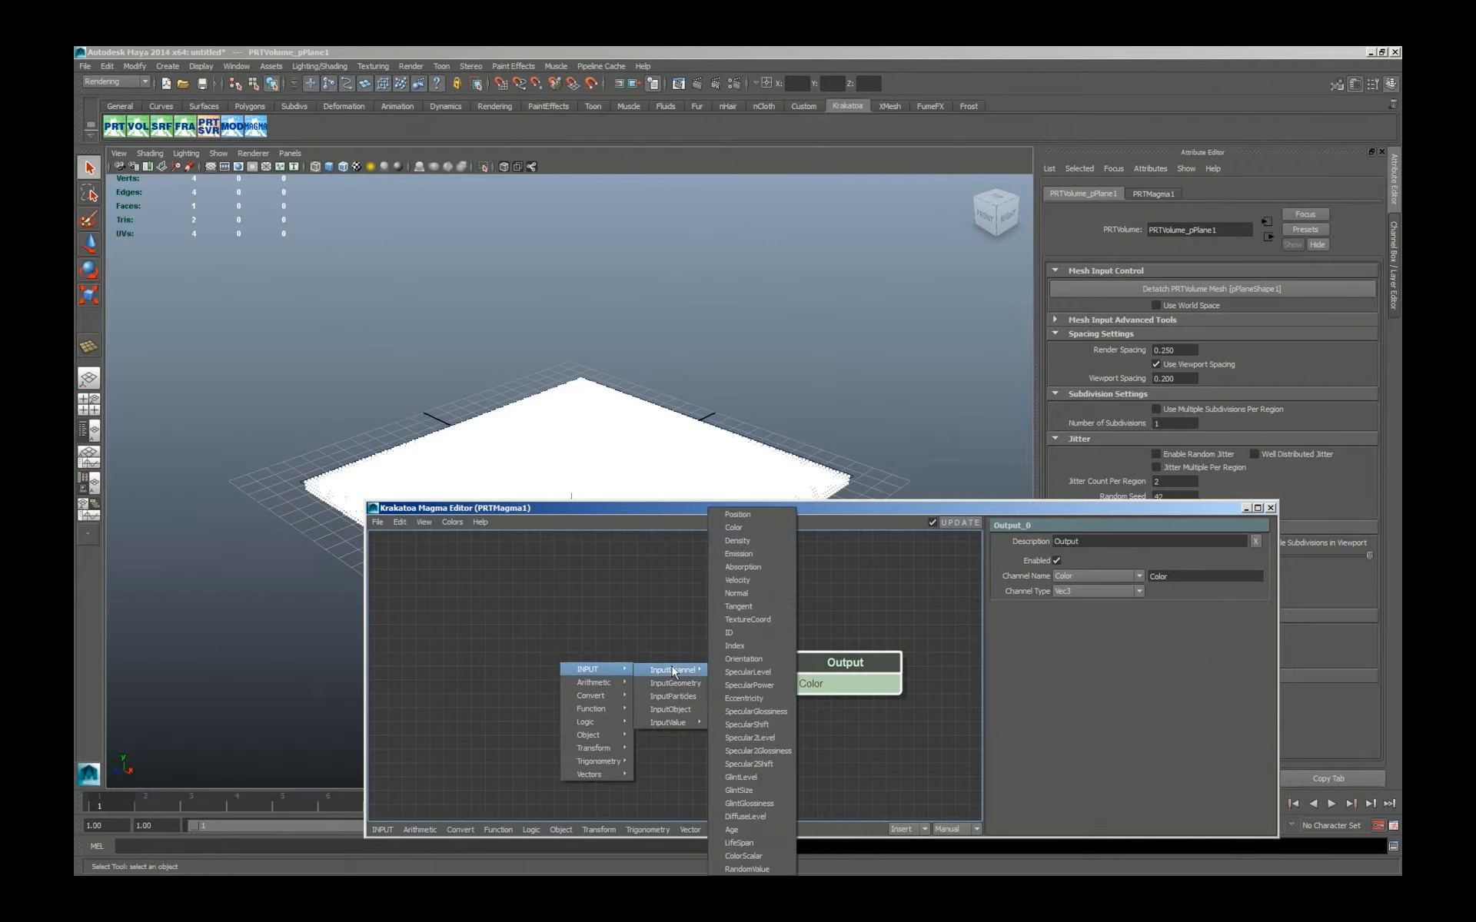
click(749, 647)
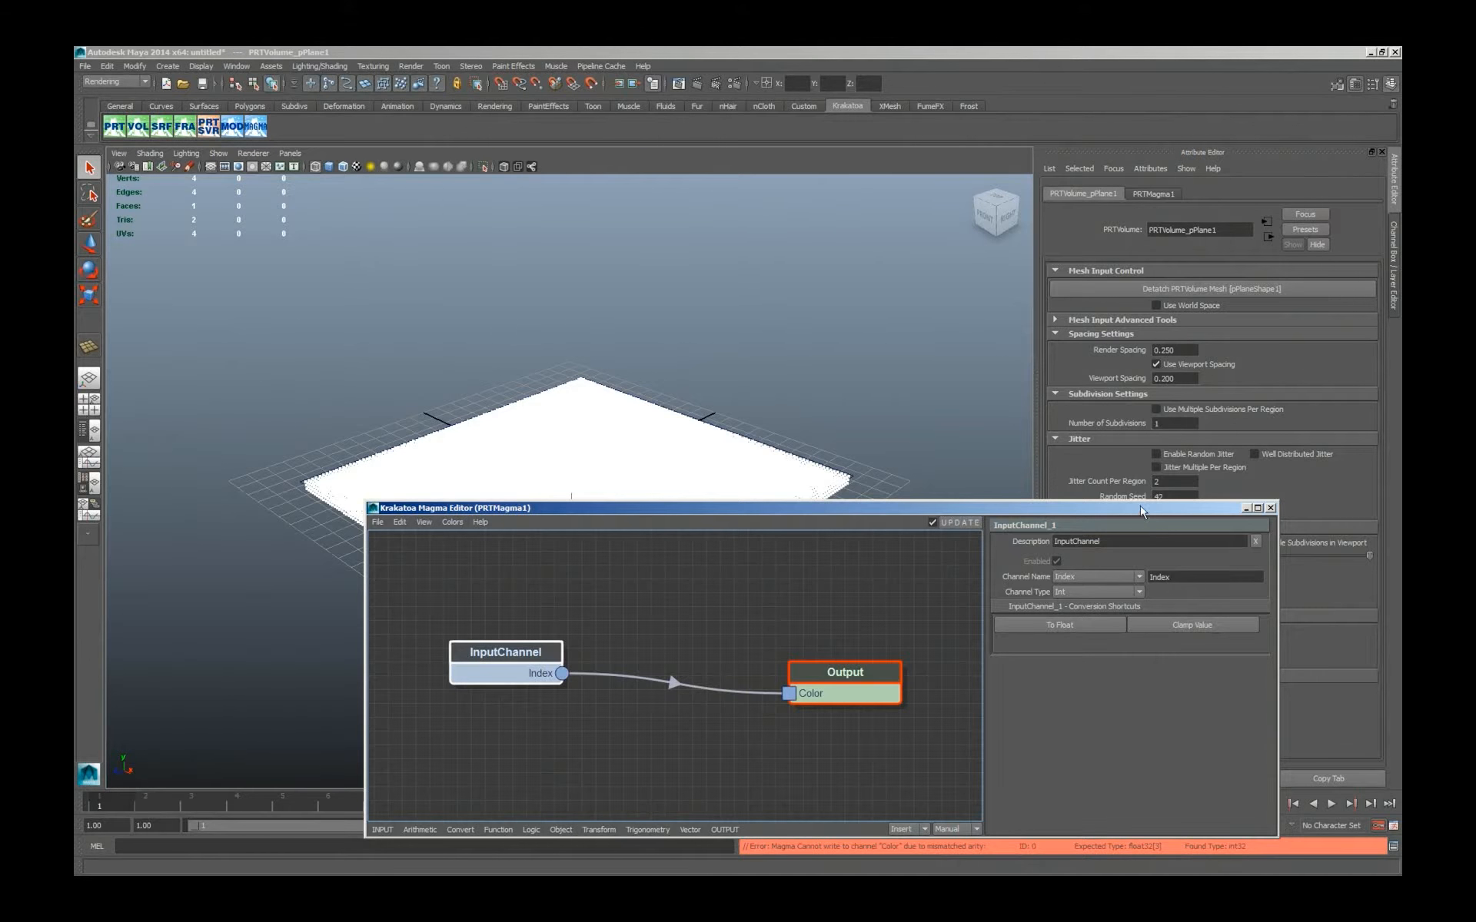
drag(1139, 513, 1143, 505)
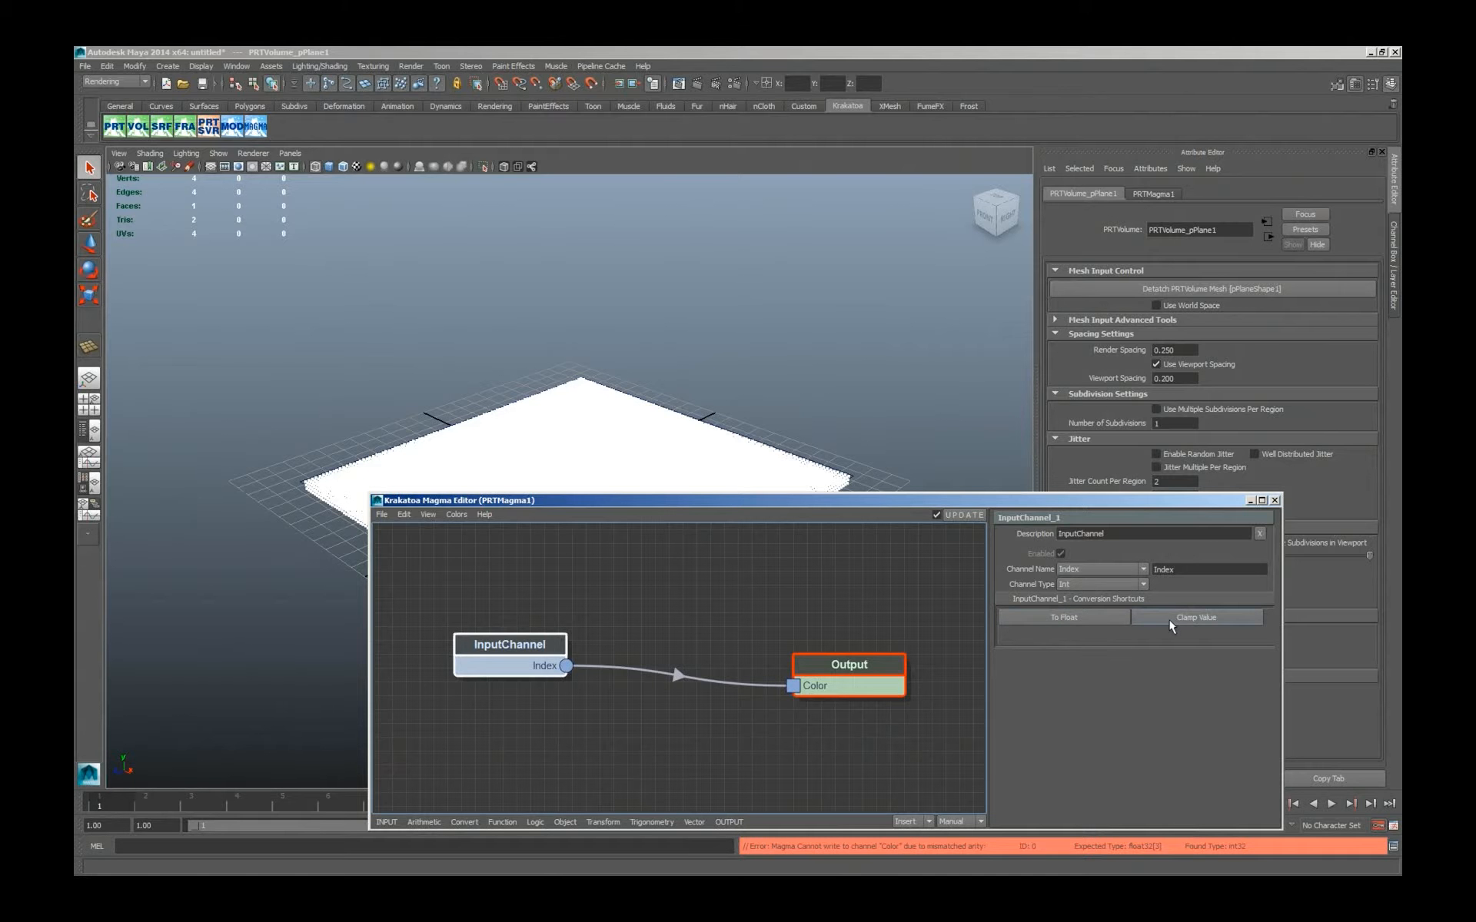
Insert ToFloat and ToVector conversions between the Index channel and the Color output, and rearrange the nodes.
click(1059, 615)
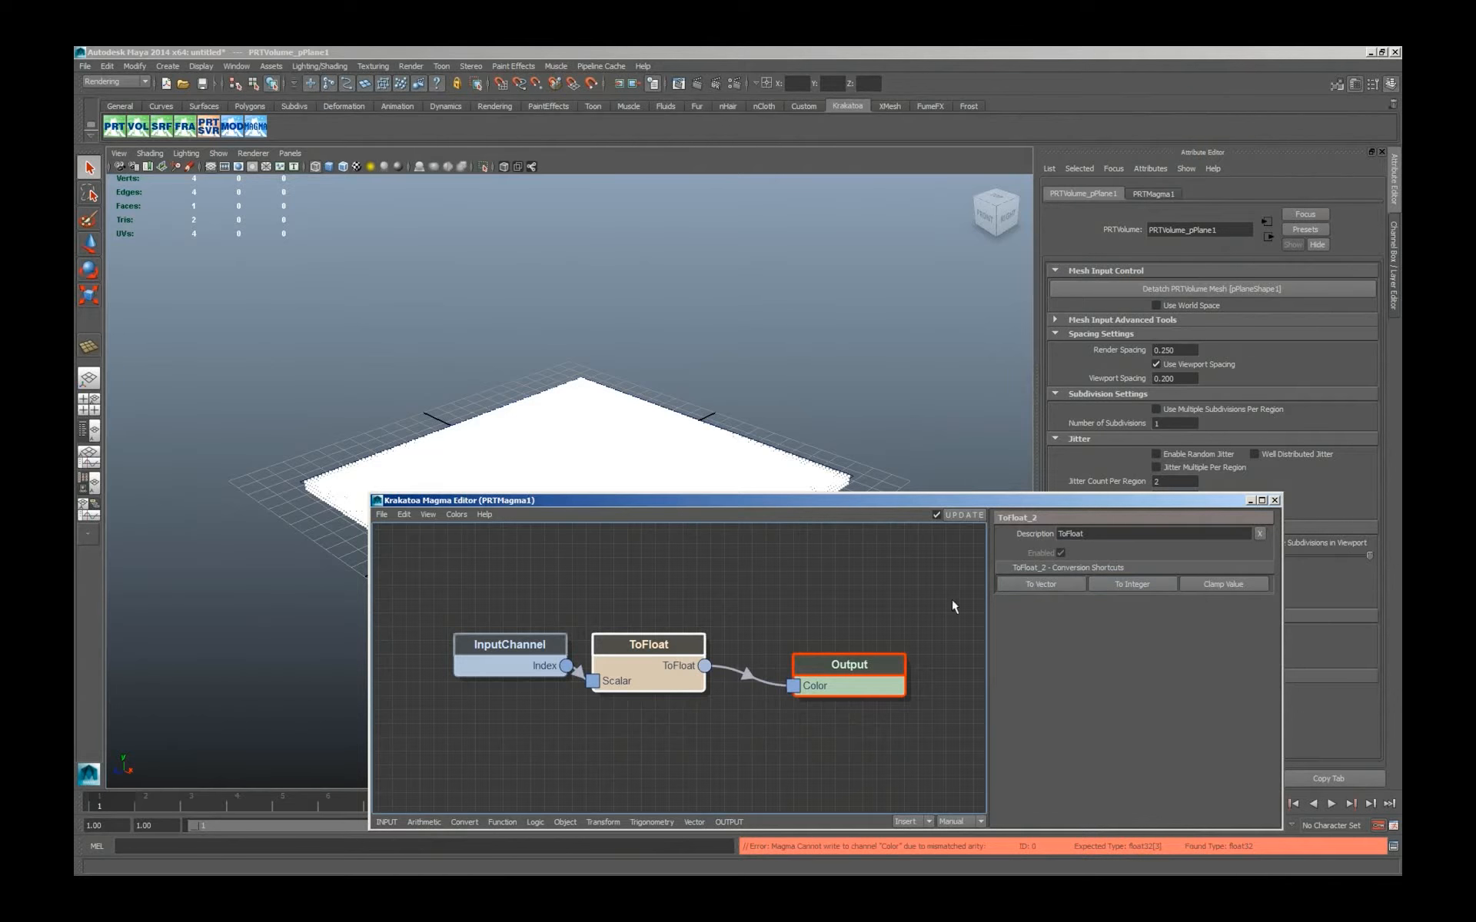
click(1020, 583)
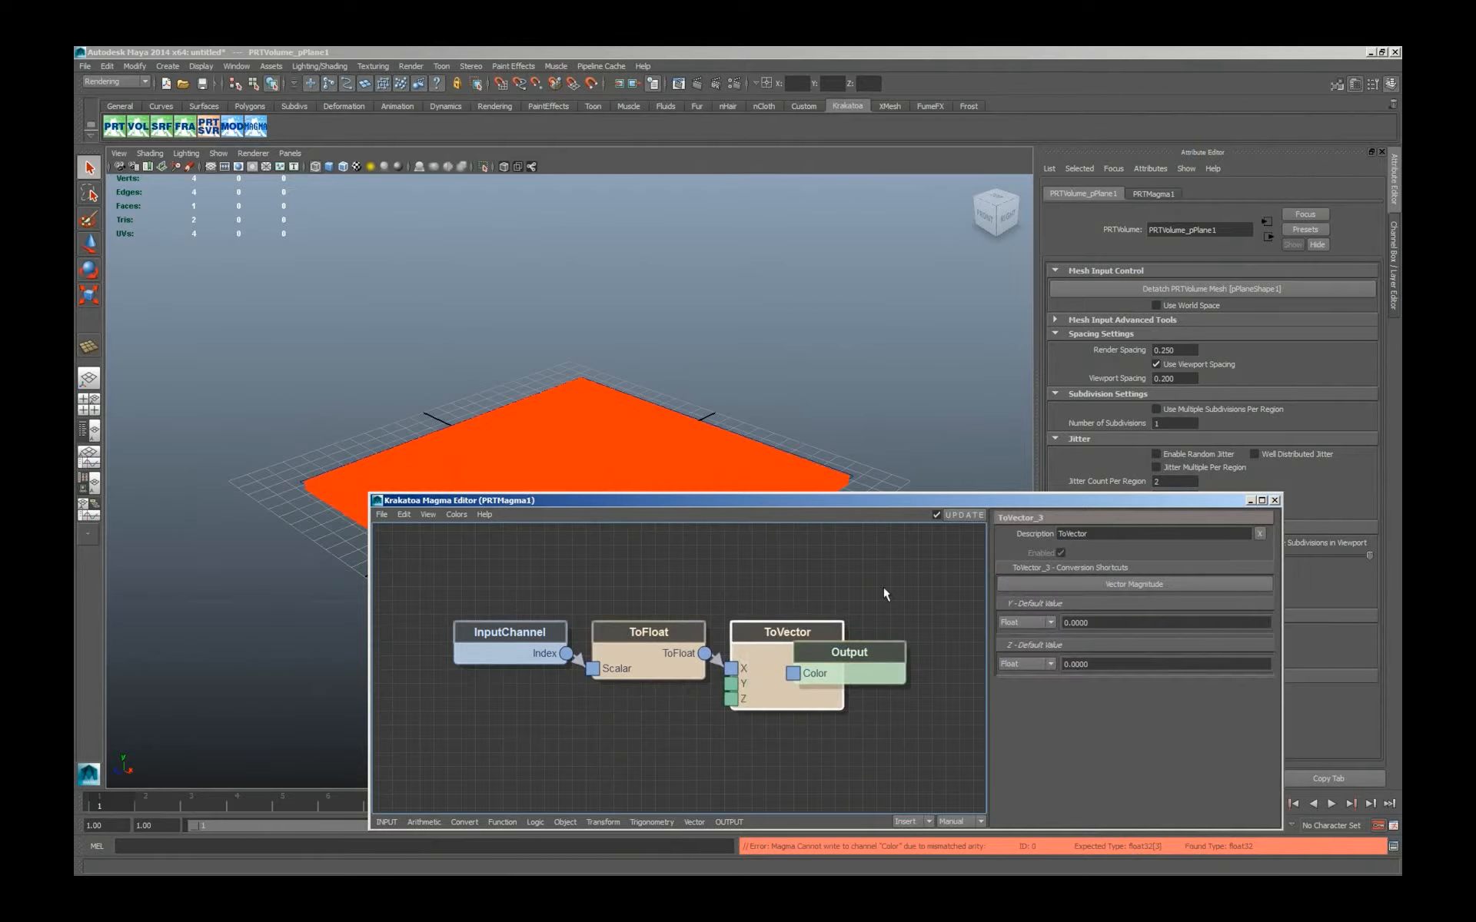
key(a)
drag(740, 505, 940, 473)
drag(991, 607, 991, 606)
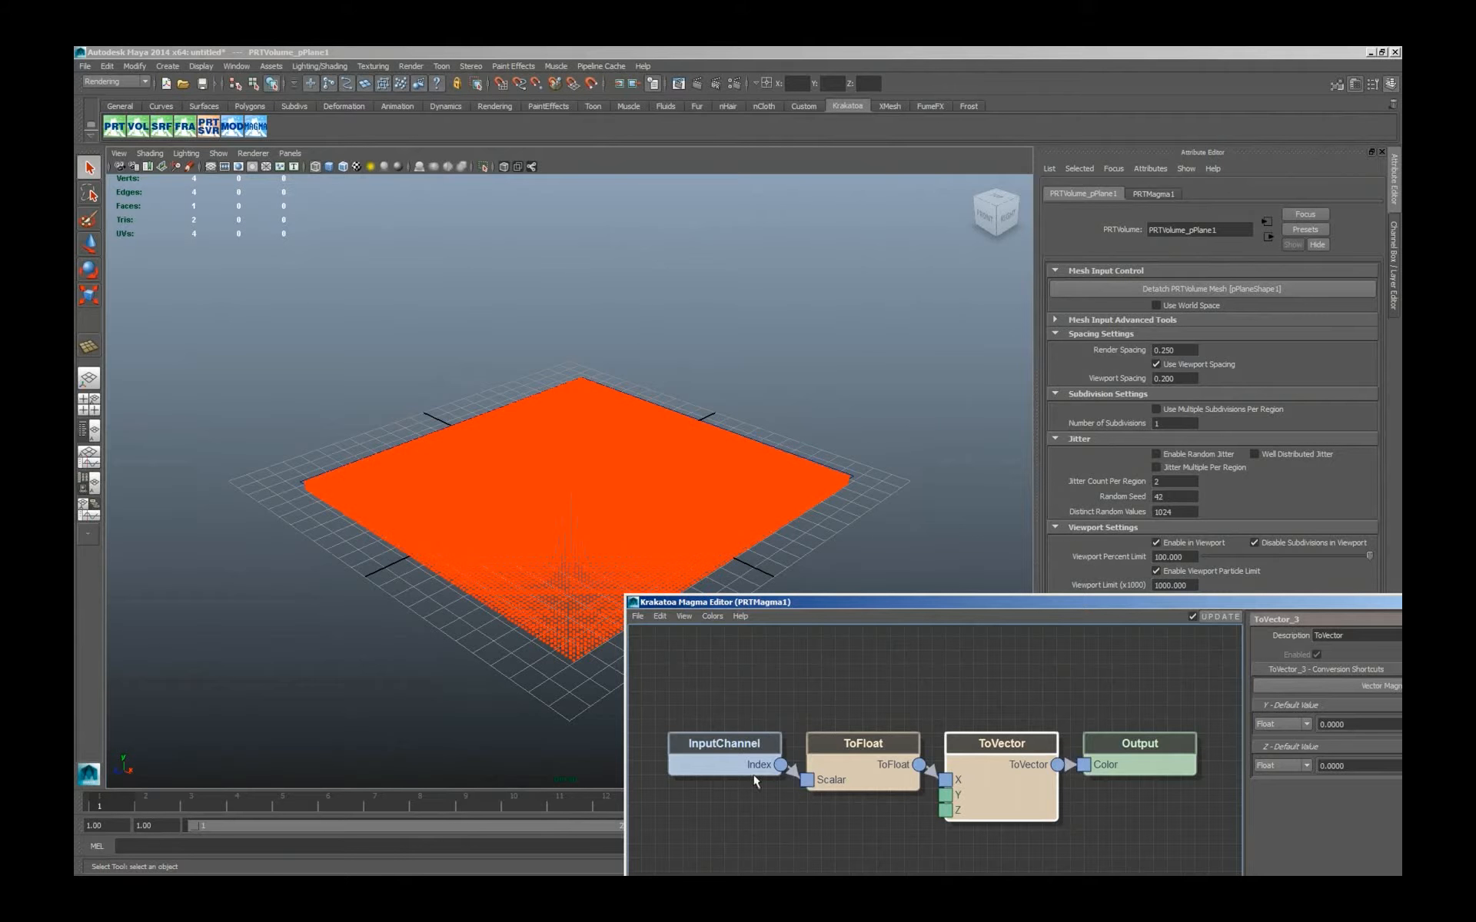
Insert a Divide node between ToFloat and ToVector with a float divisor of 40000.
click(871, 776)
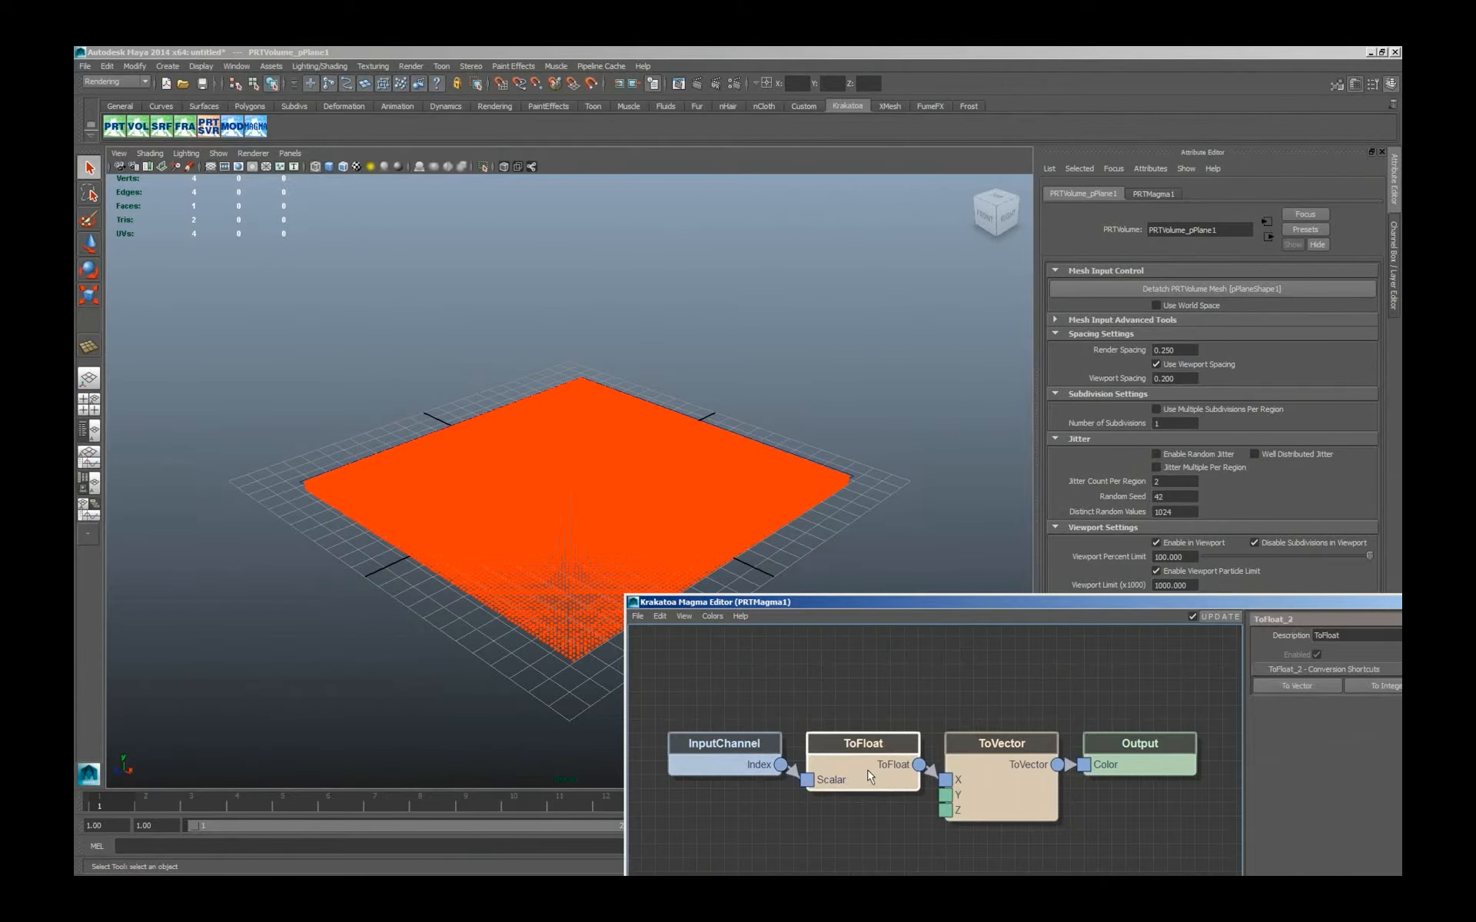
key(slash)
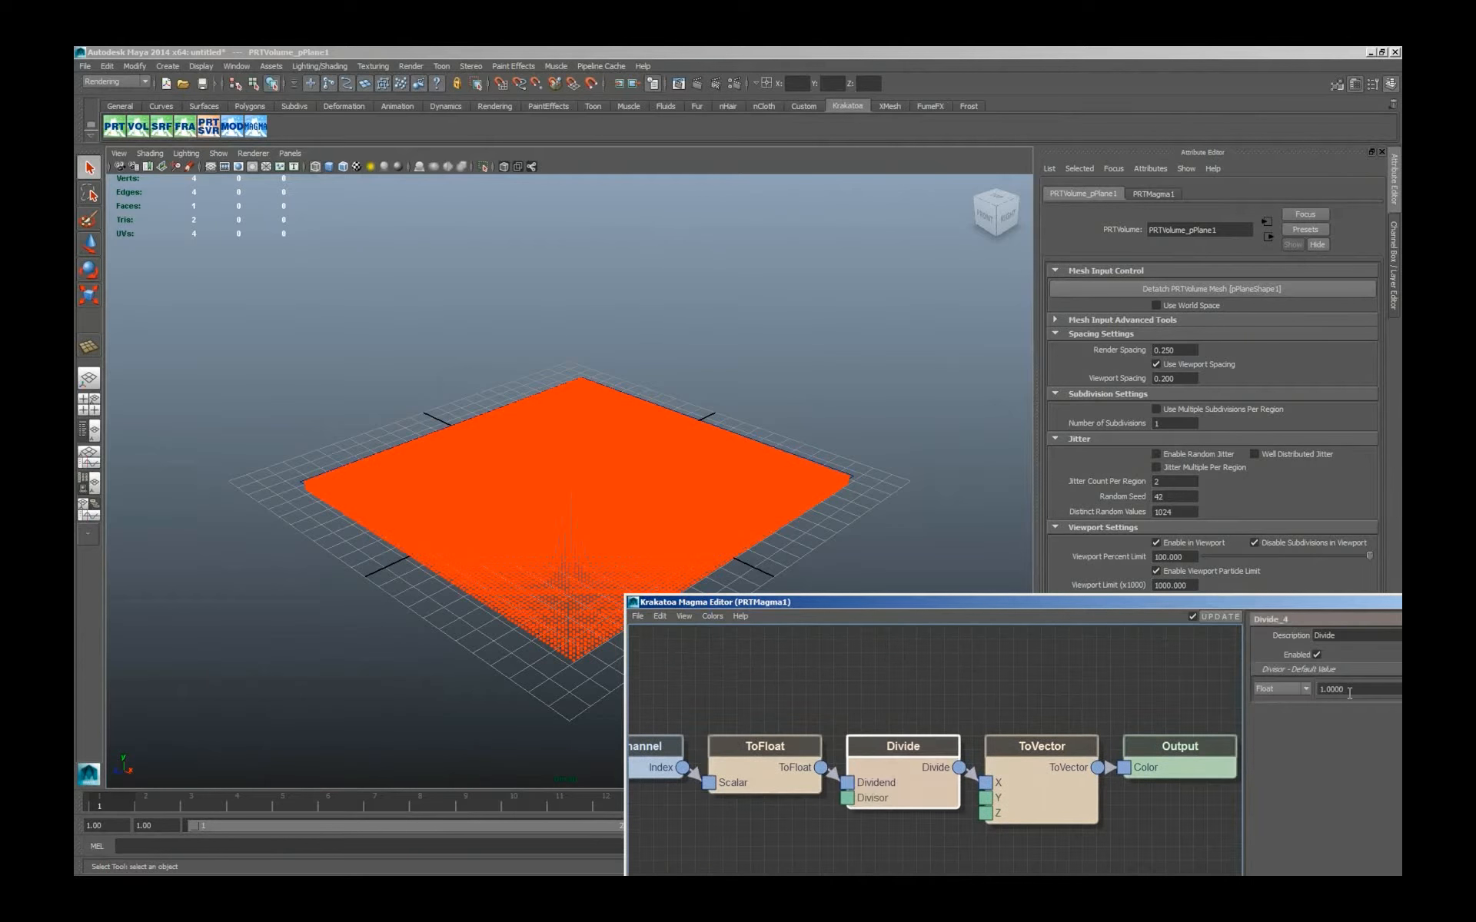
drag(1361, 691, 1260, 696)
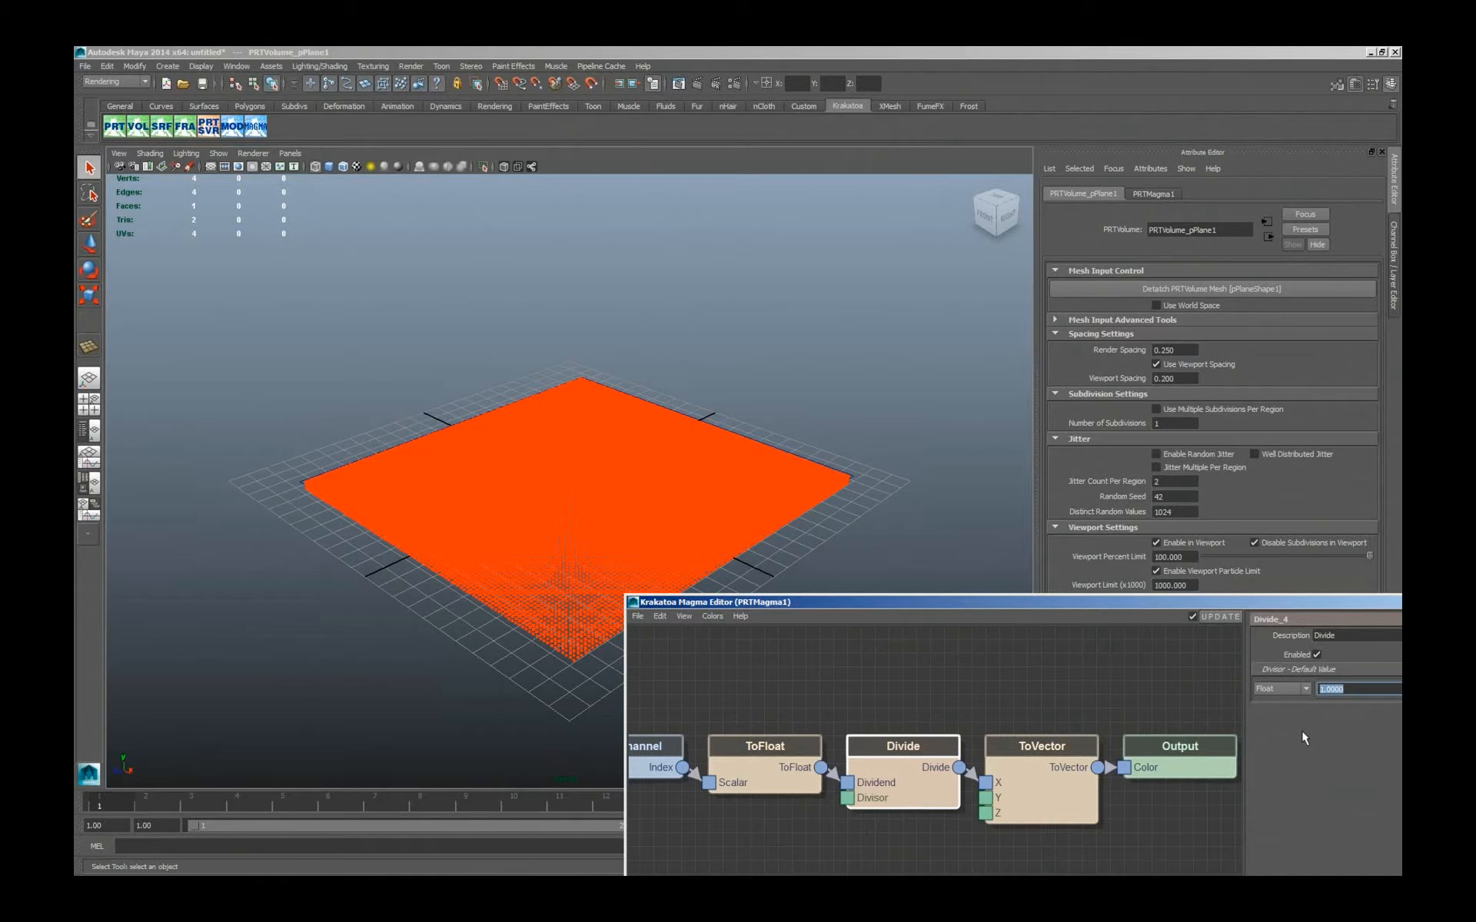
text(30000)
key(Return)
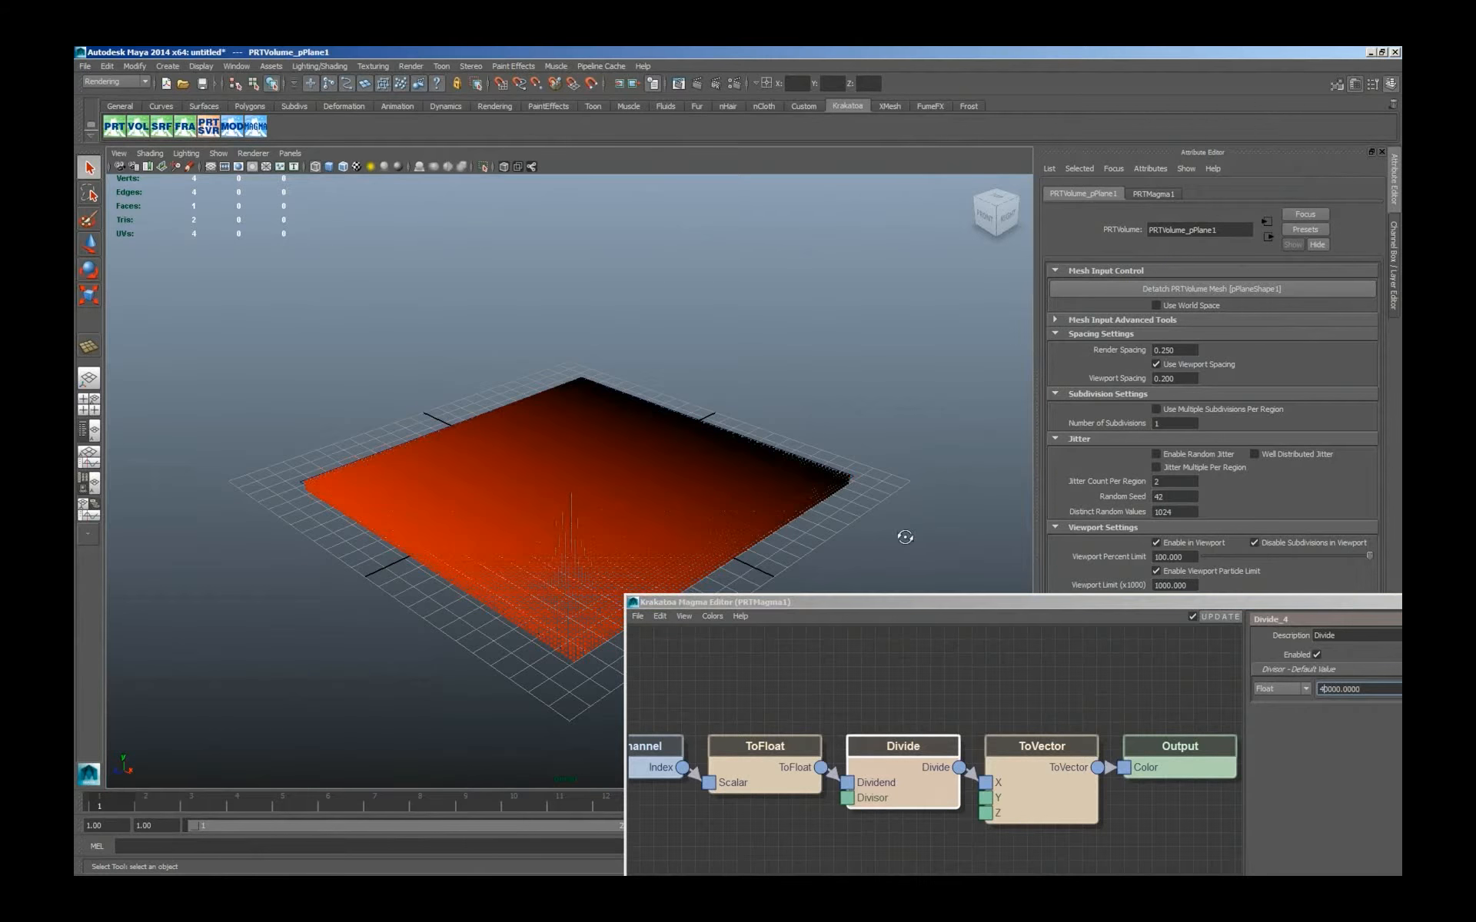
alt+drag(899, 534, 724, 527)
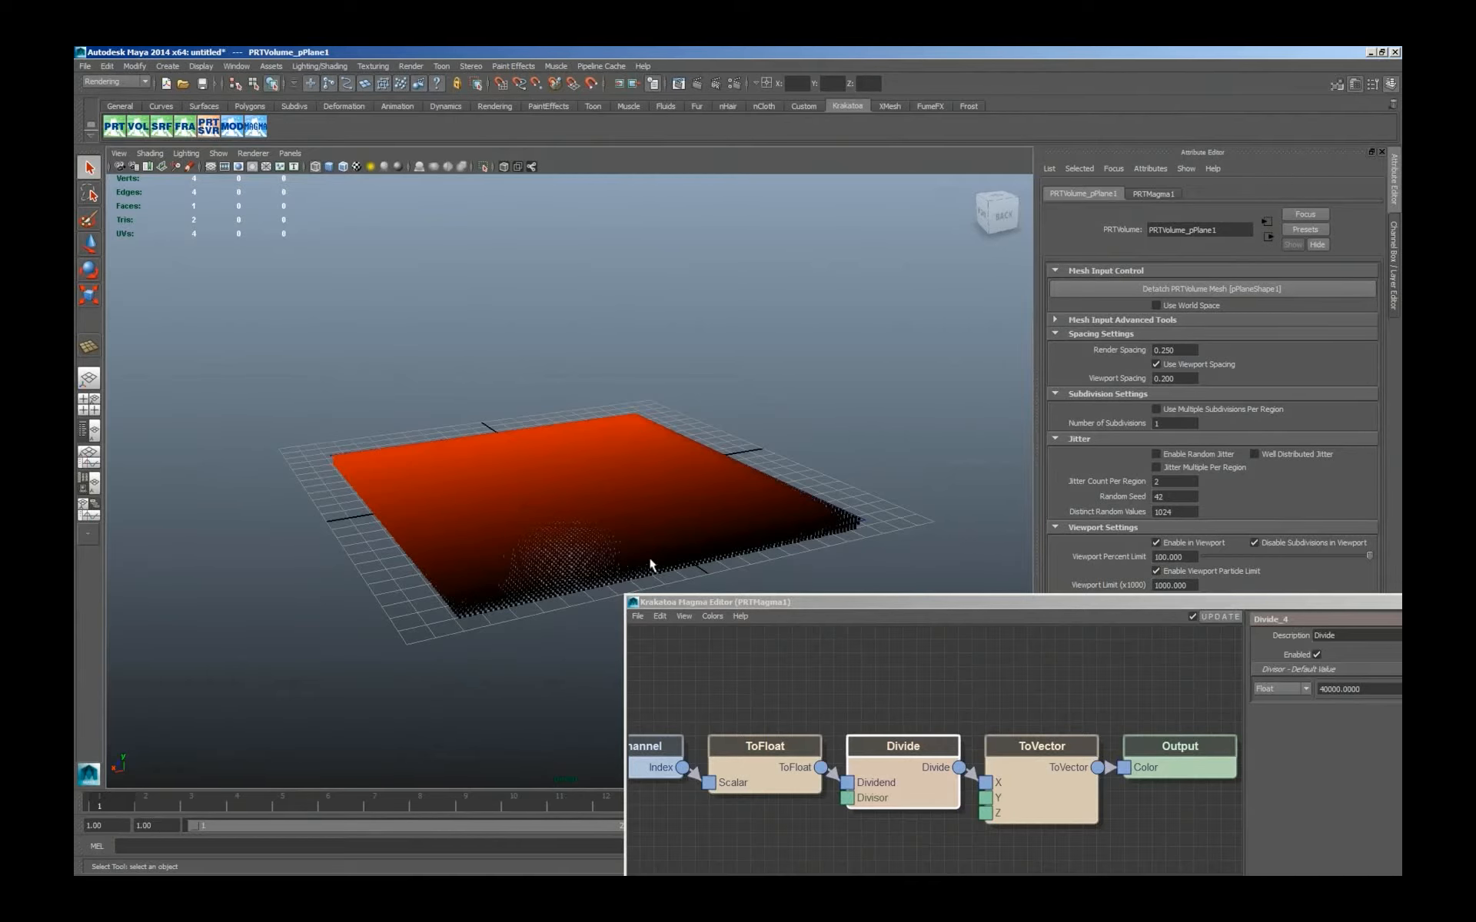
Connect the Divide output to the Y and Z inputs of the ToVector node as well.
click(925, 772)
ctrl+click(1042, 763)
key(2)
key(3)
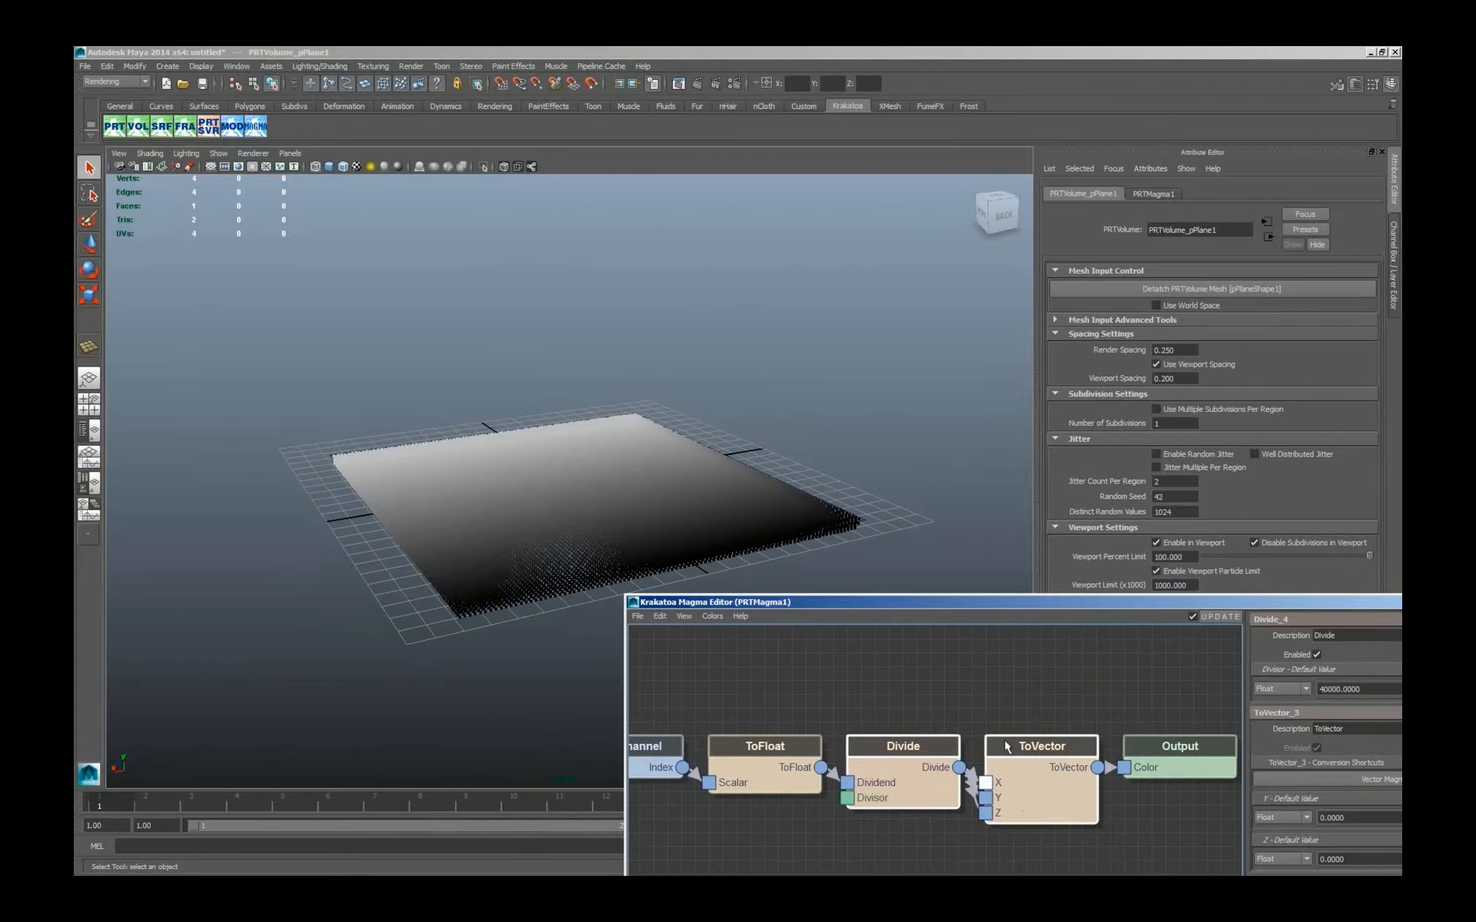
alt+drag(501, 553, 484, 434)
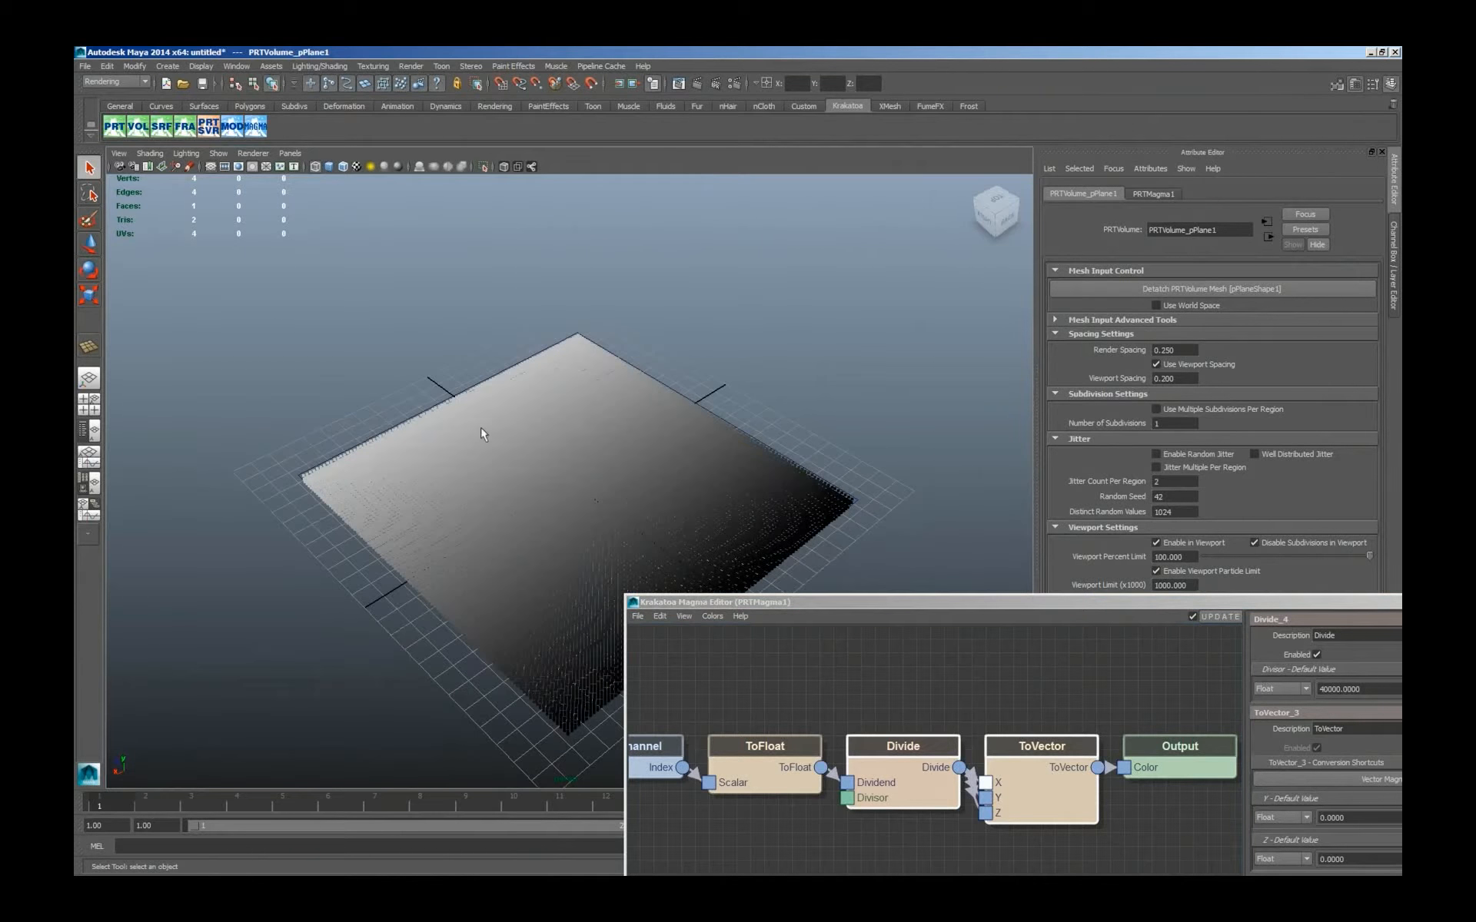
click(1045, 679)
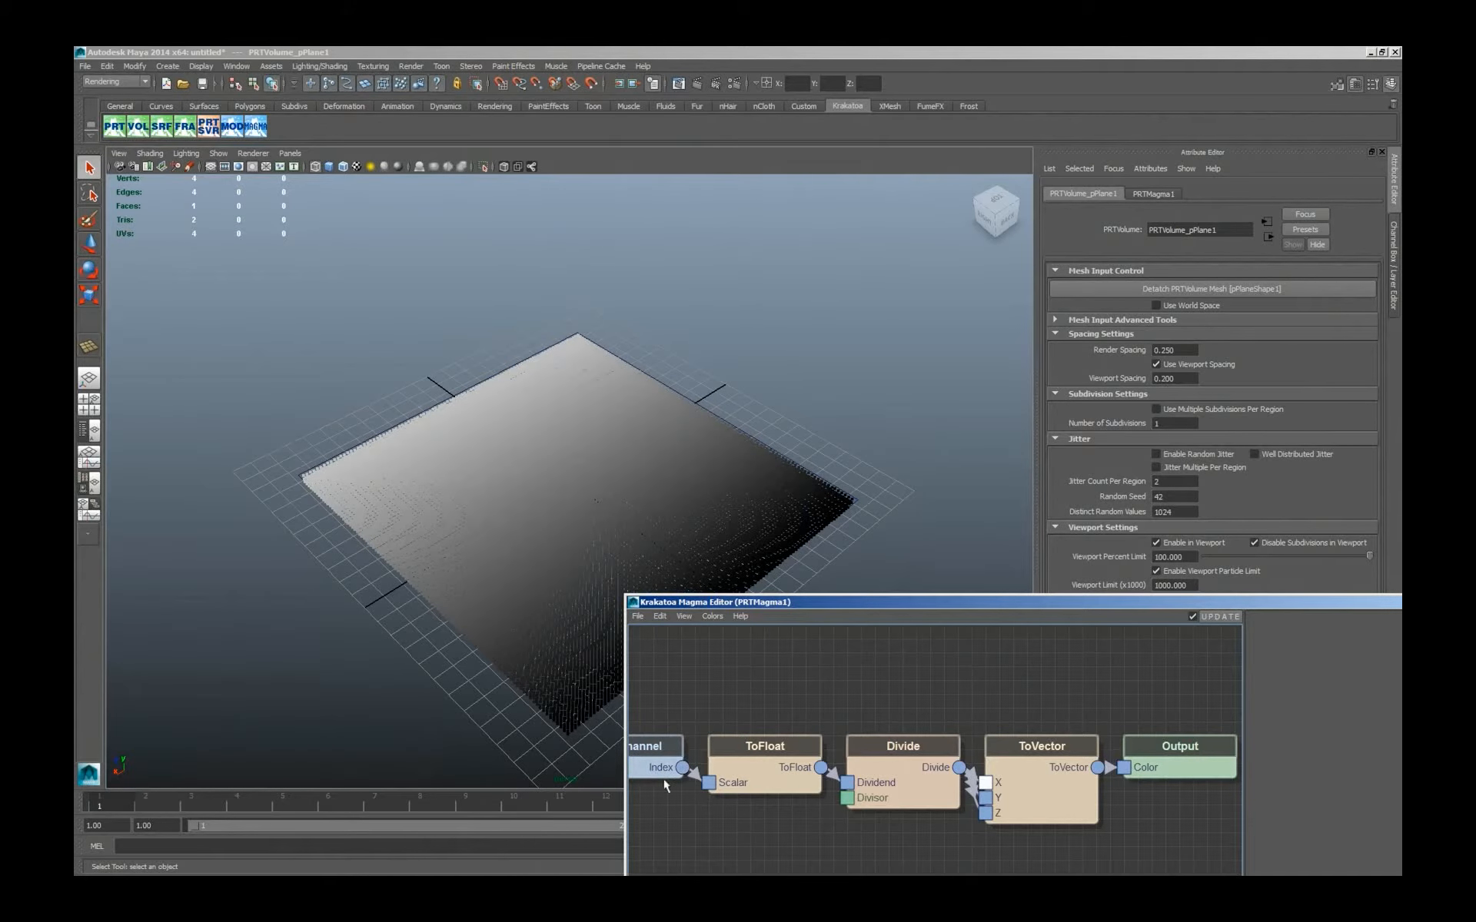
Delete the Divide node between ToFloat and ToVector.
click(912, 776)
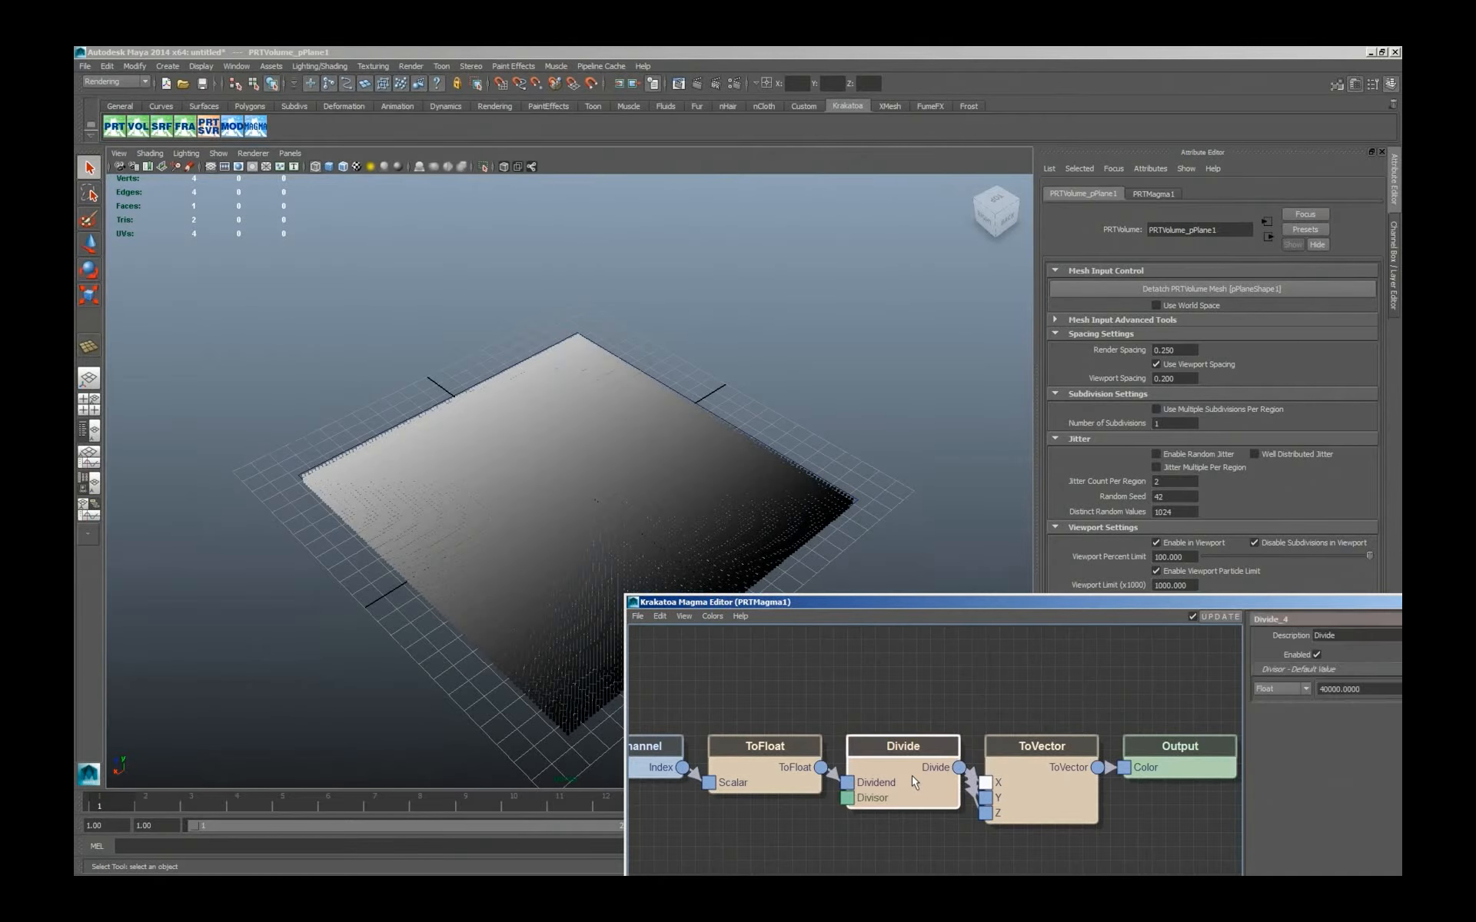
click(885, 771)
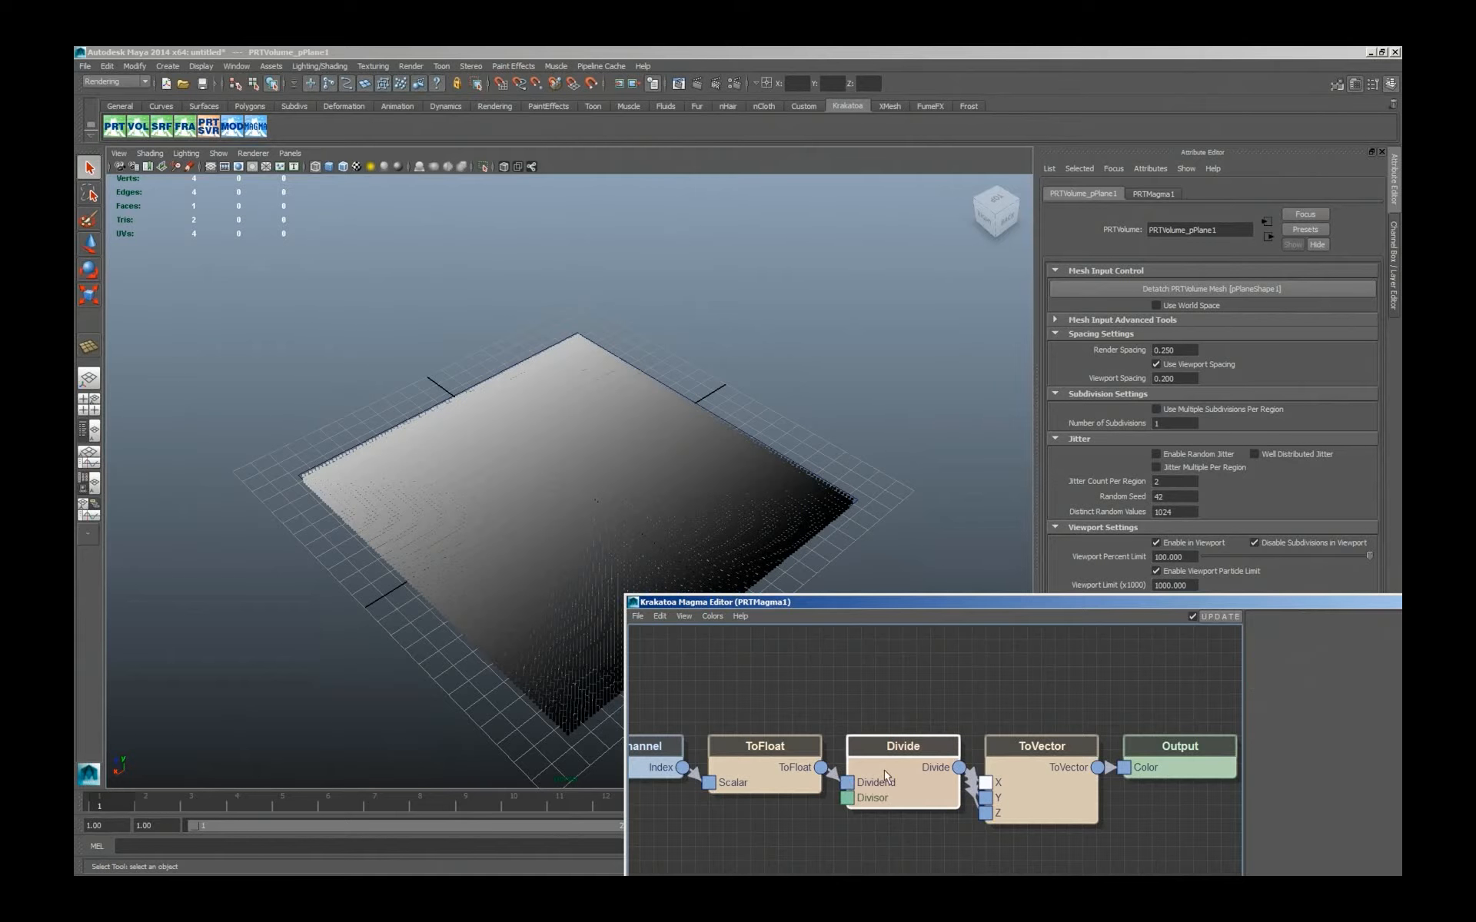
key(Delete)
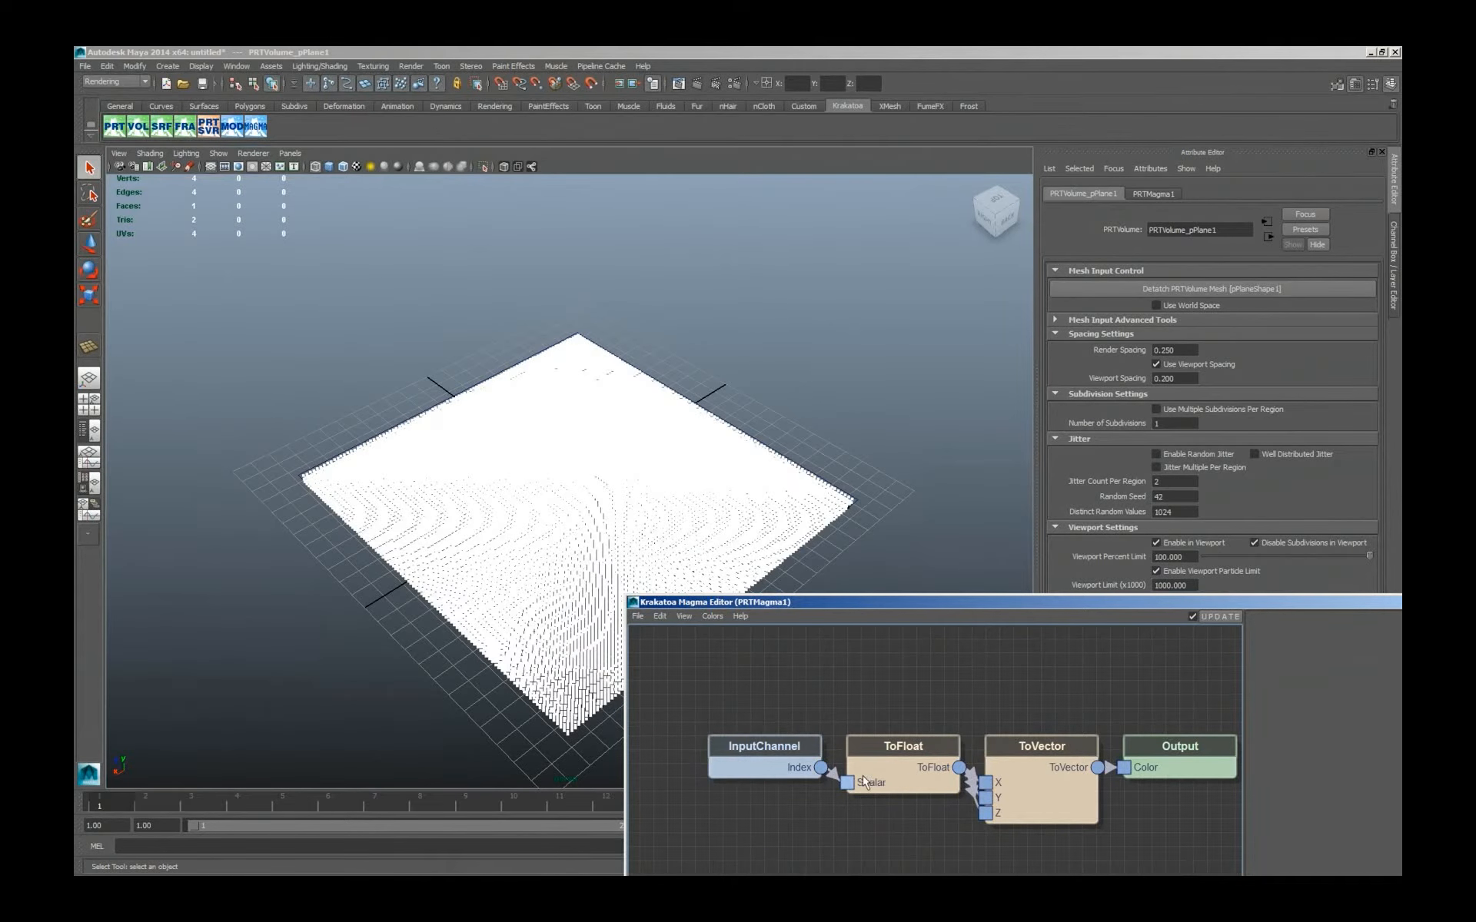
Insert a Divide node between the Index channel and ToFloat with a float divisor of 40000.
click(795, 768)
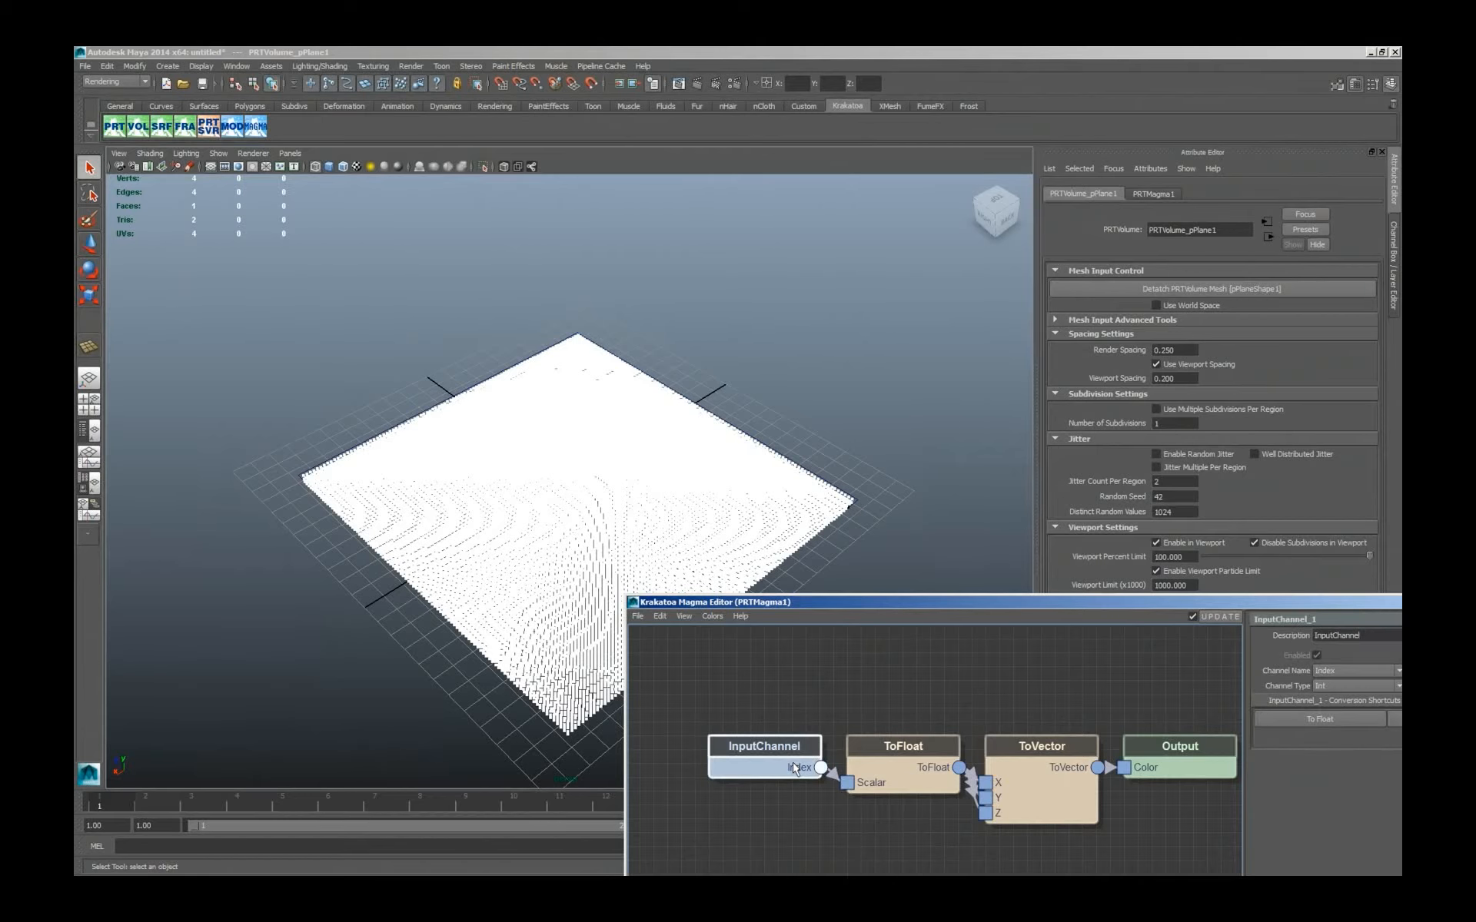
key(ctrl+z)
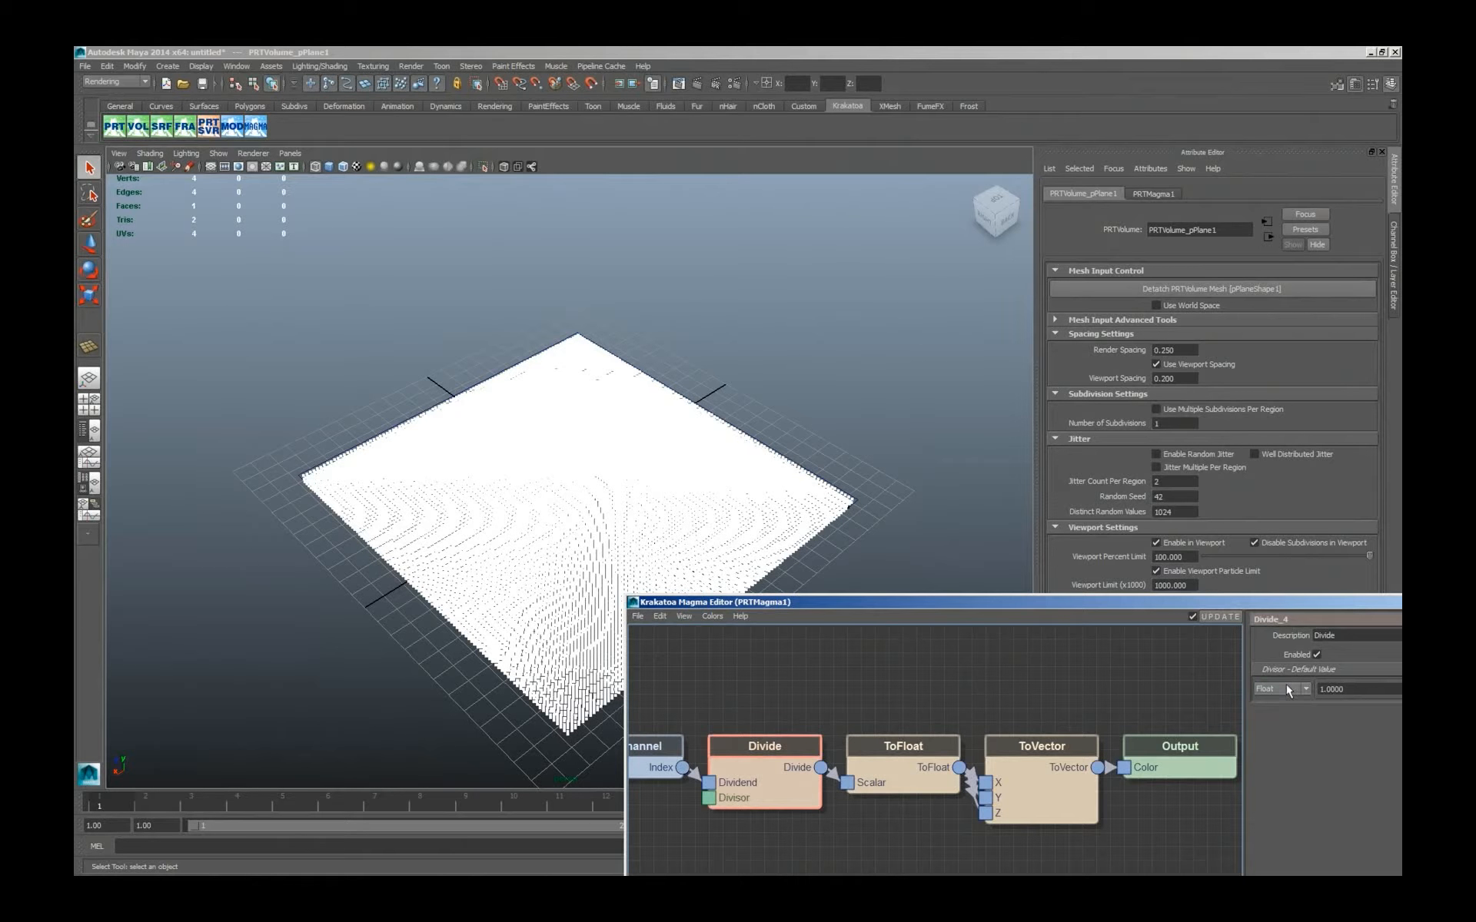
double_click(1313, 689)
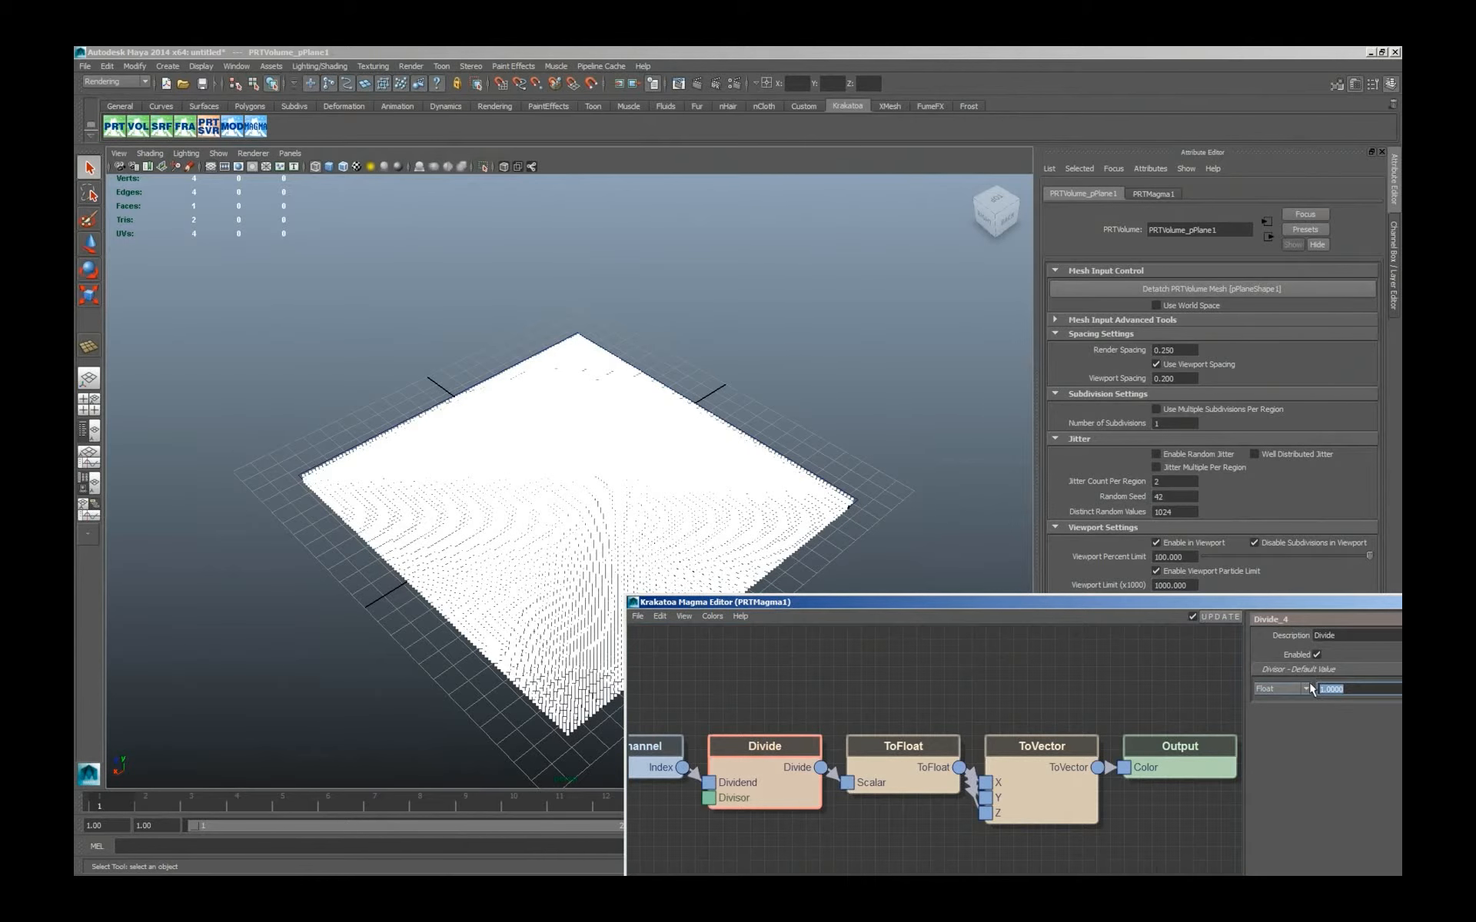
text(40000.0000)
drag(1277, 601, 1050, 408)
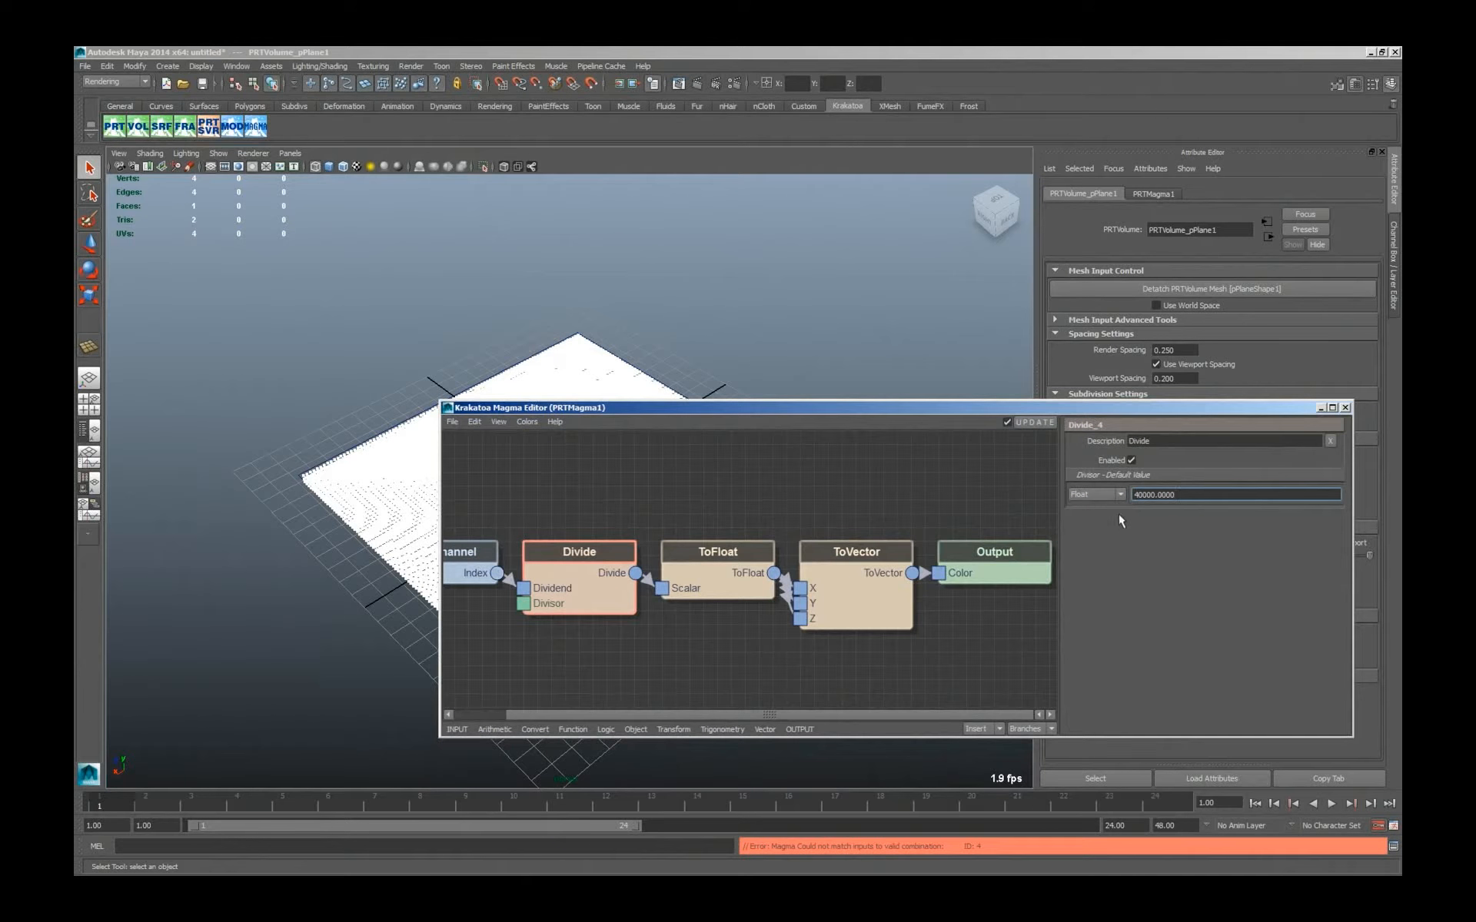
Switch the Divide node's divisor type to Int and set its value to 40000.
click(1097, 493)
click(1095, 516)
double_click(1157, 495)
text(1)
text(40000)
key(Return)
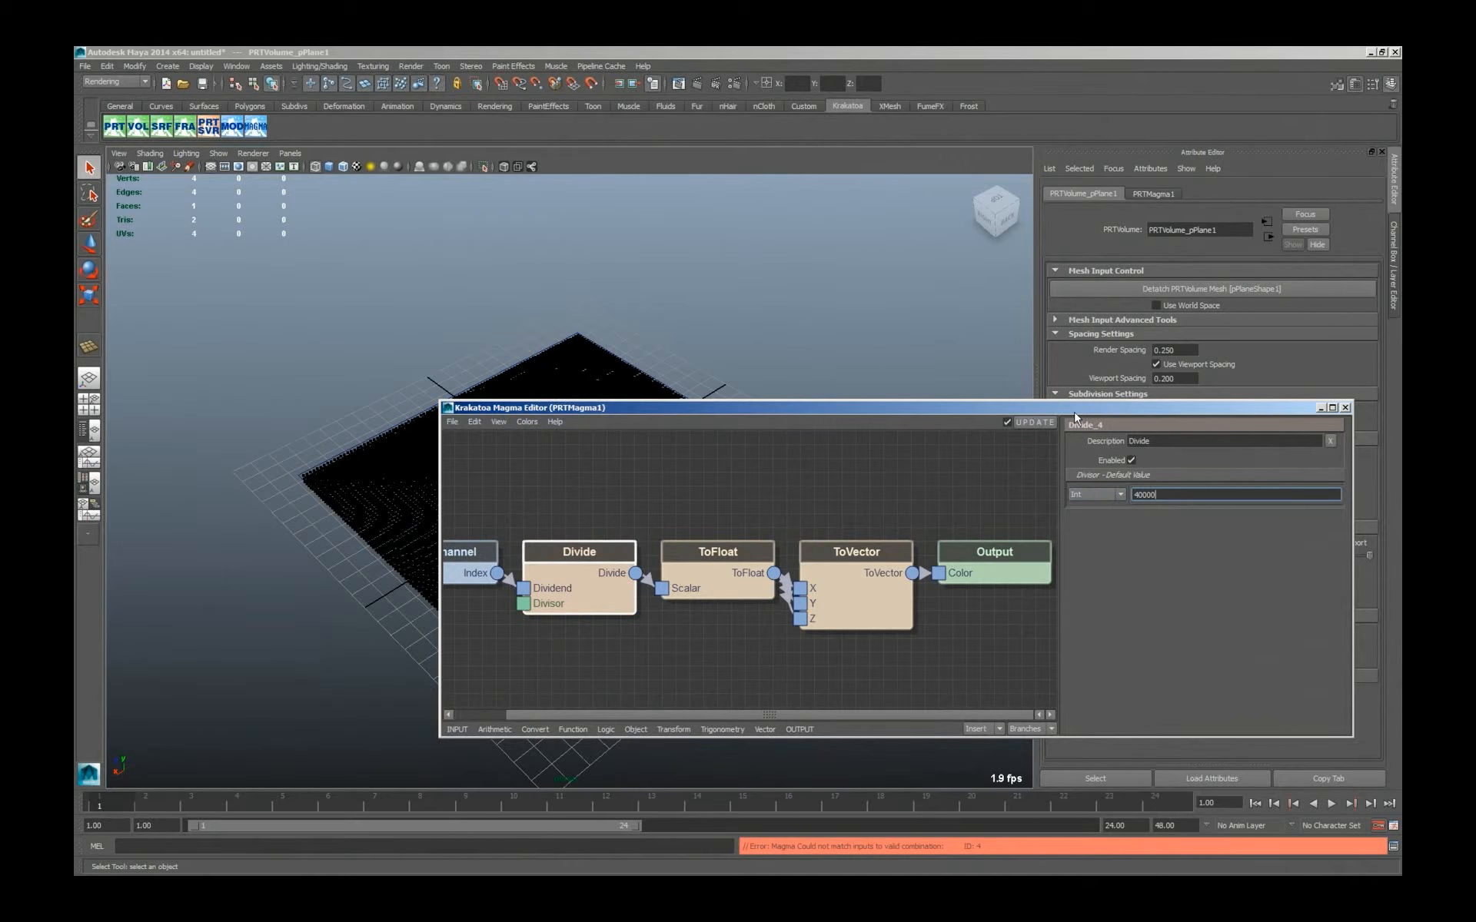
Move the Magma Editor off the particle plane and set the integer divisor to 20000.
drag(1079, 415, 1199, 246)
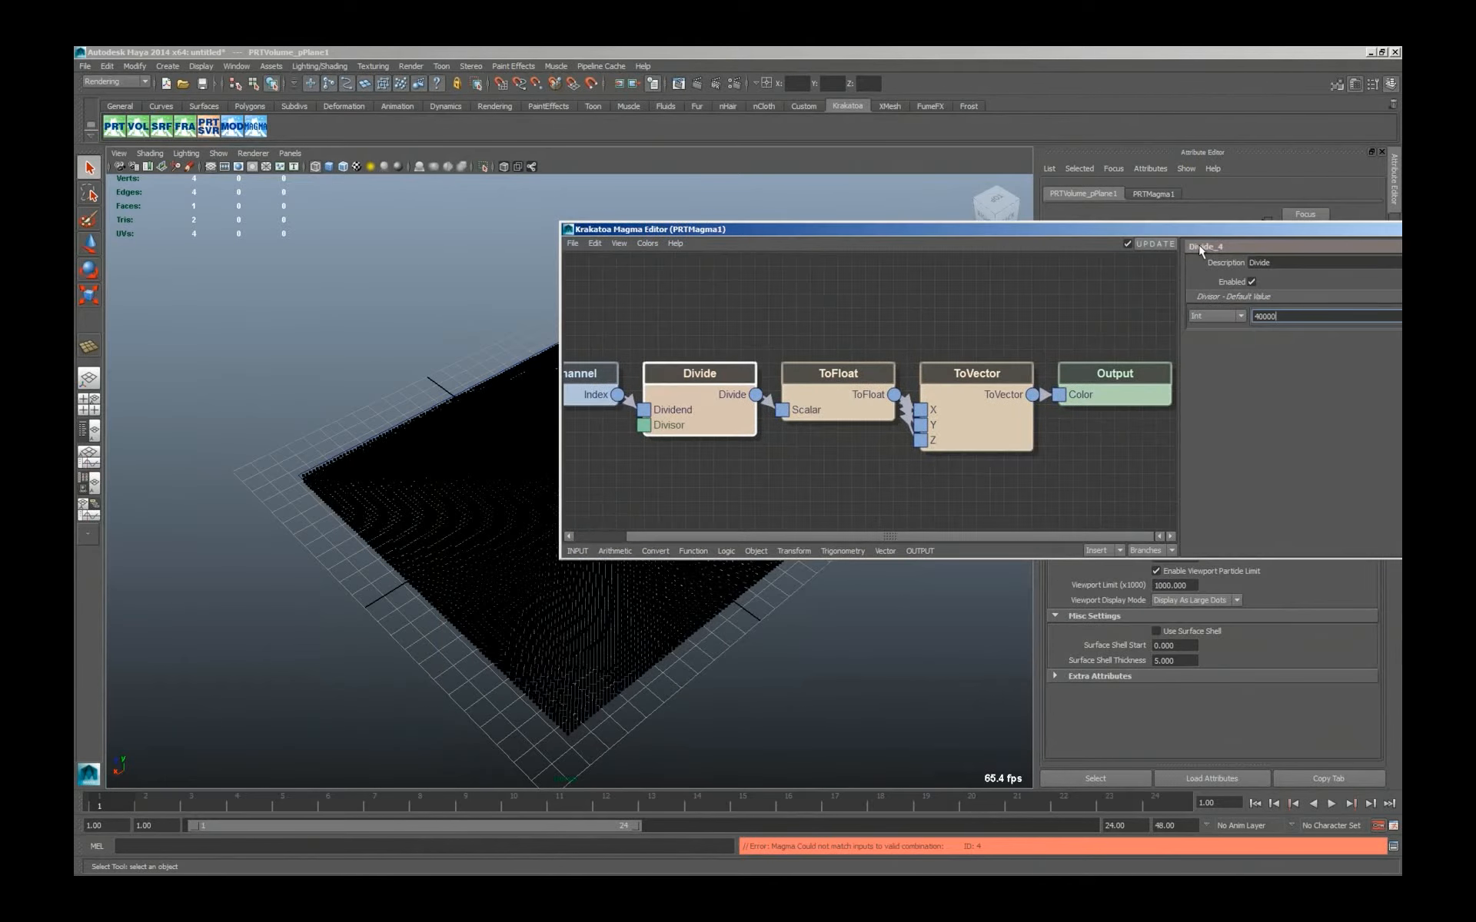
key(Delete)
text(2)
key(Return)
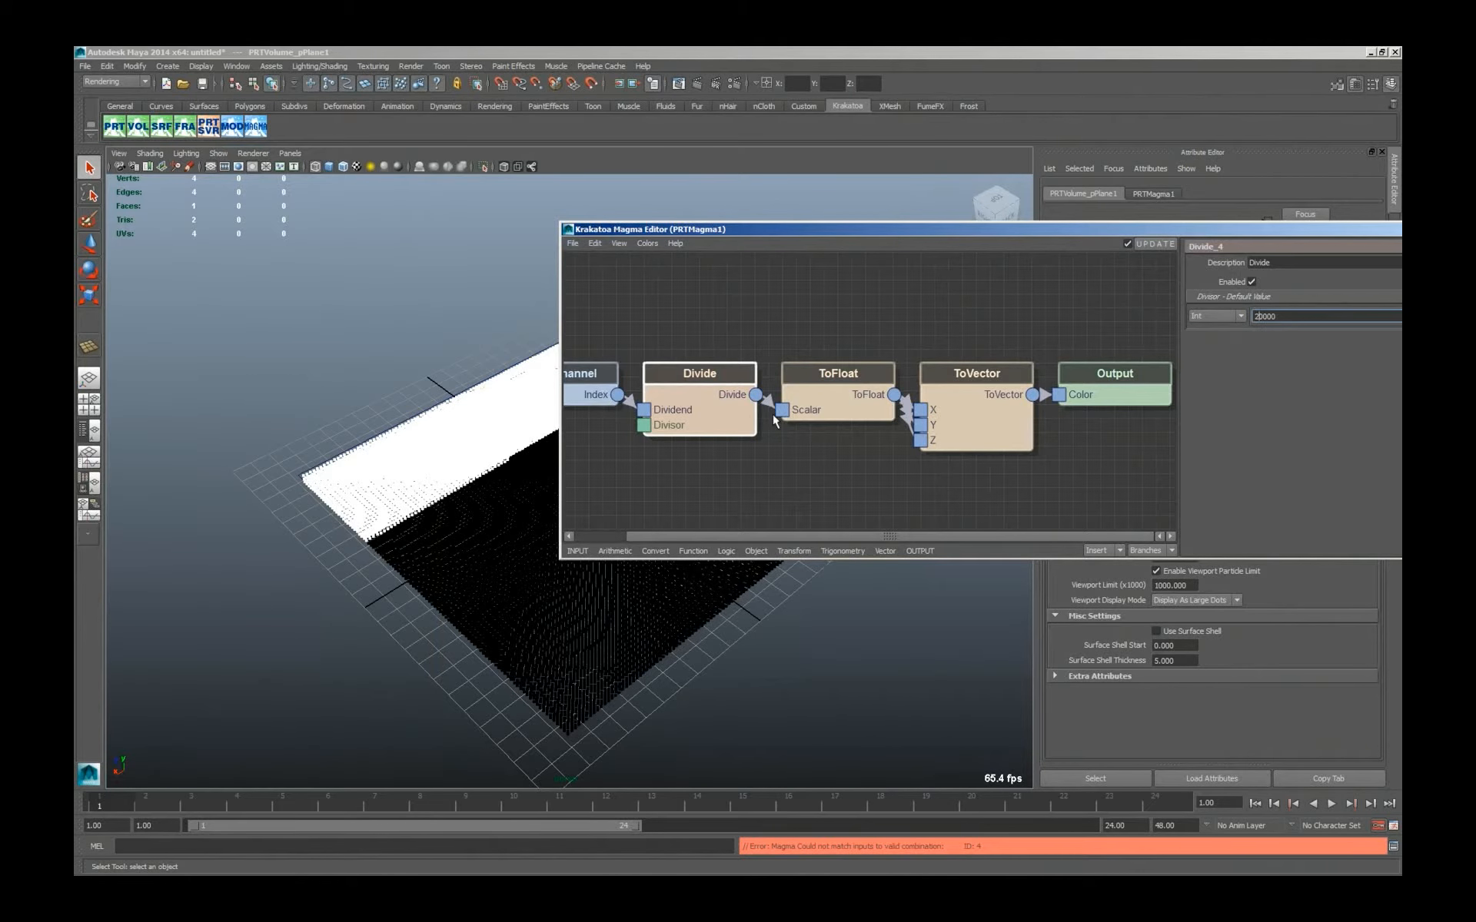
Insert a ToFloat conversion after the Index channel and set the Divide node's divisor type to Float.
click(588, 390)
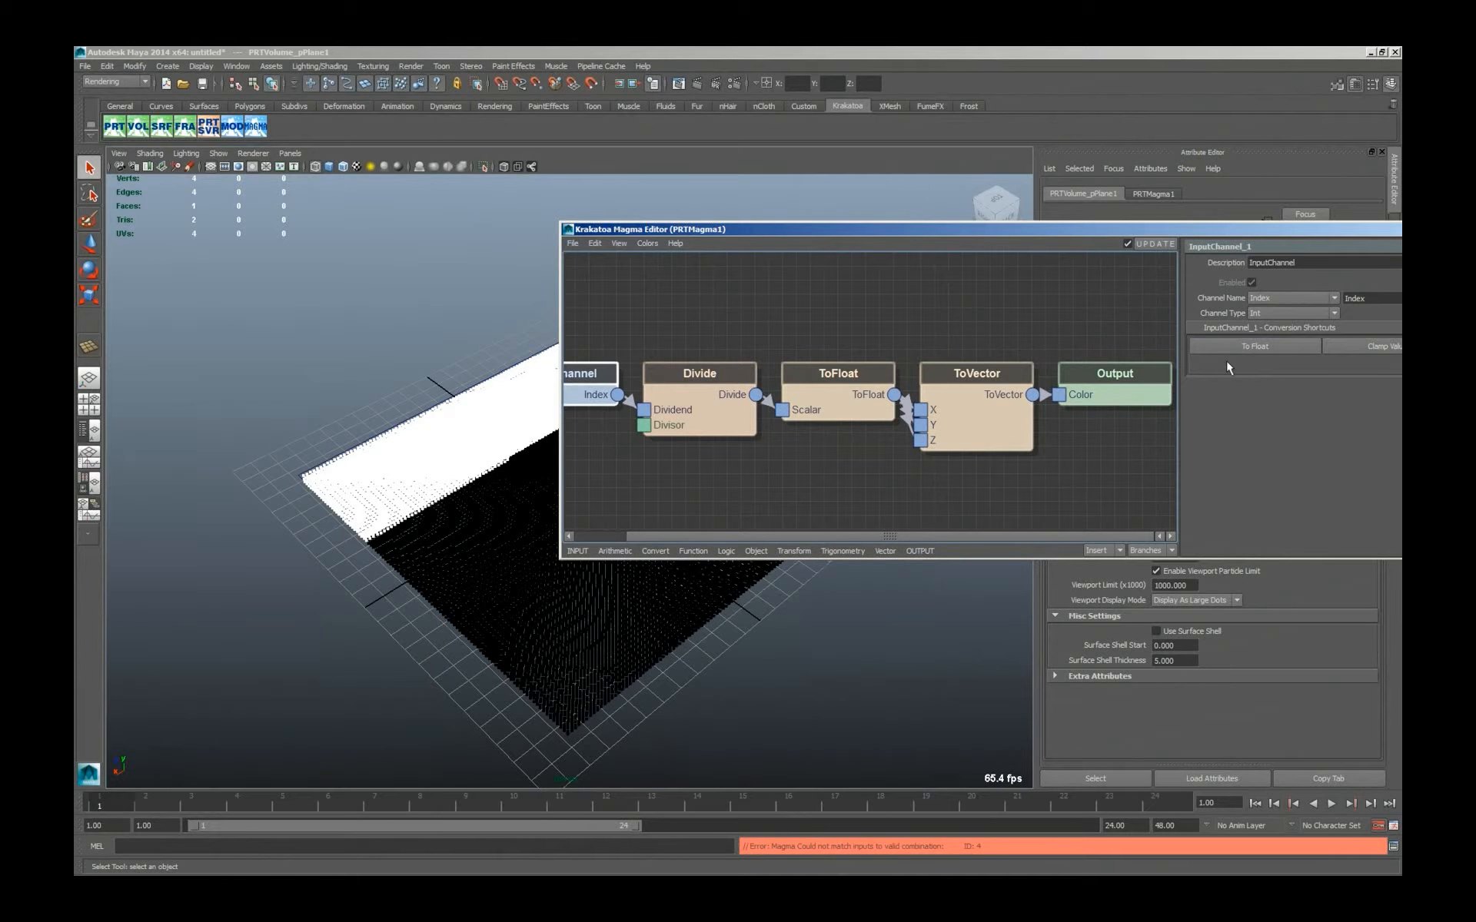
click(1261, 347)
click(707, 403)
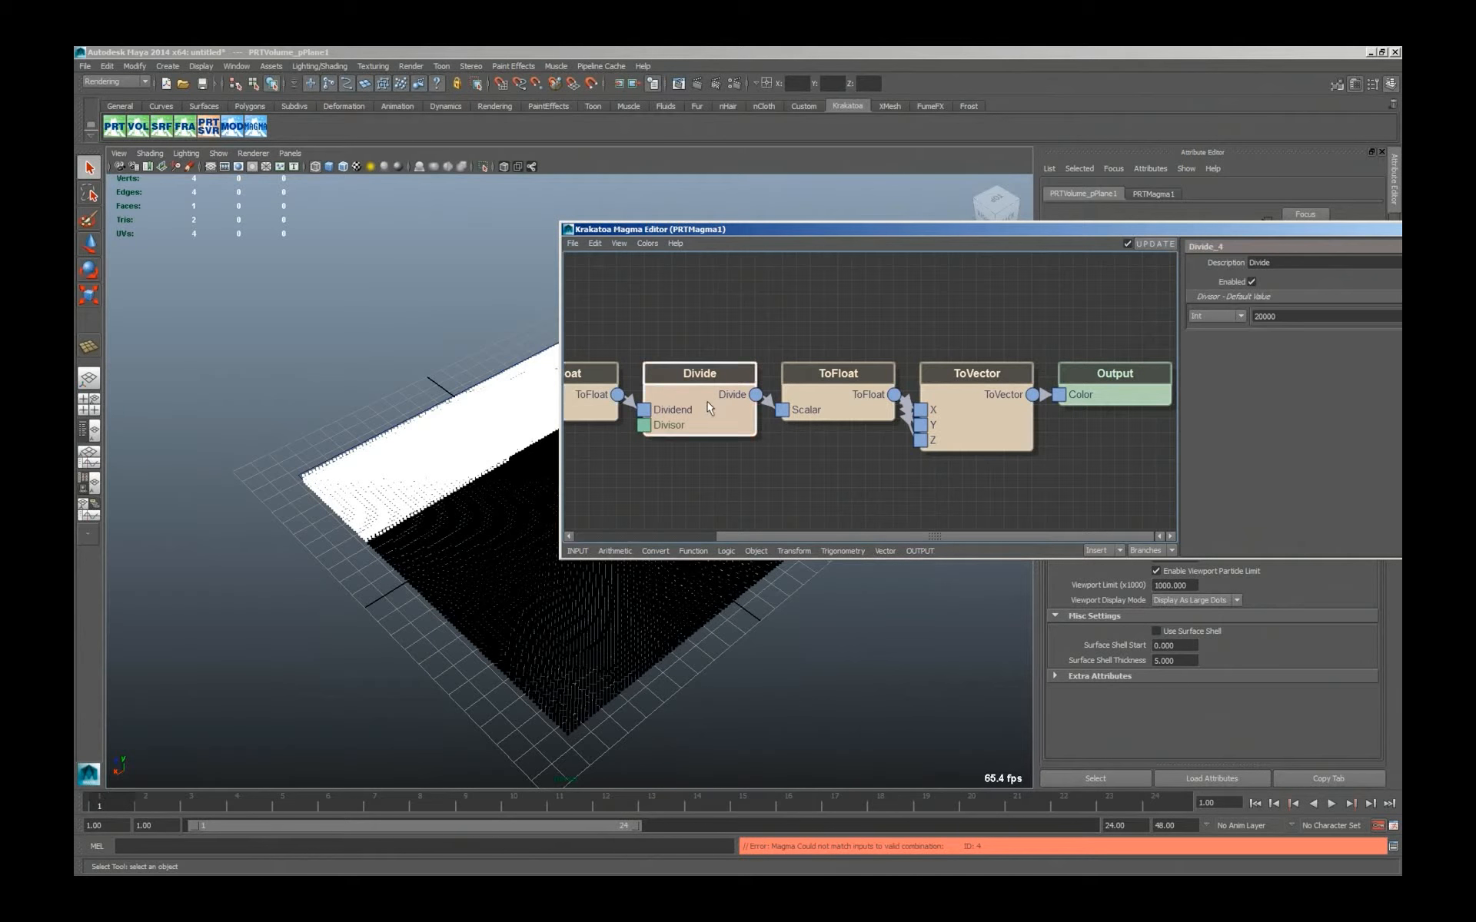
click(1225, 320)
click(1218, 341)
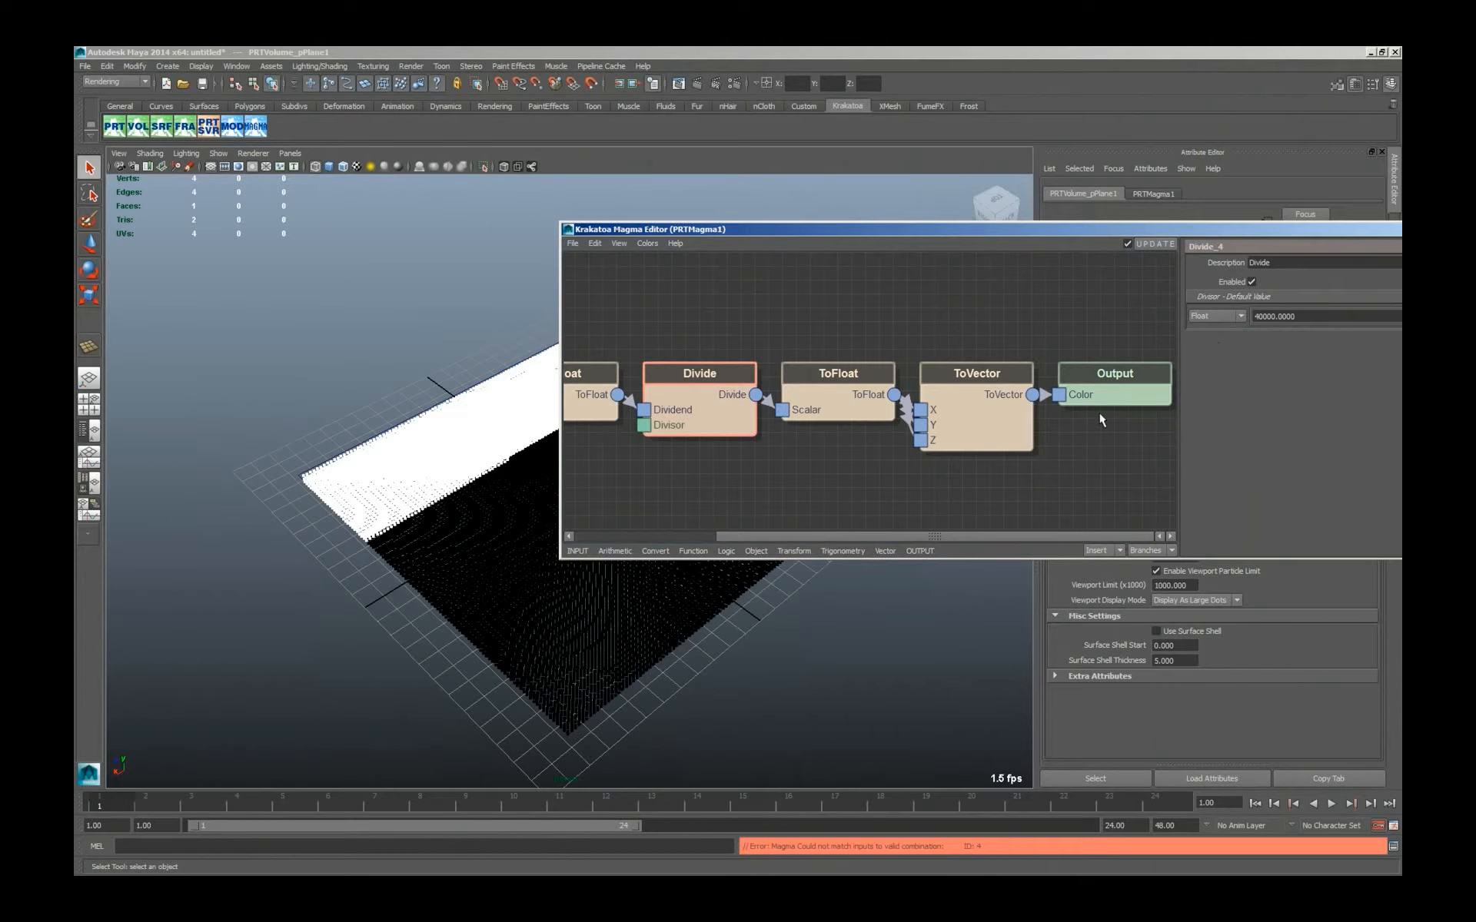
Delete the ToFloat node between Divide and ToVector so the division feeds the vector directly, and shift the Magma Editor window aside.
click(592, 398)
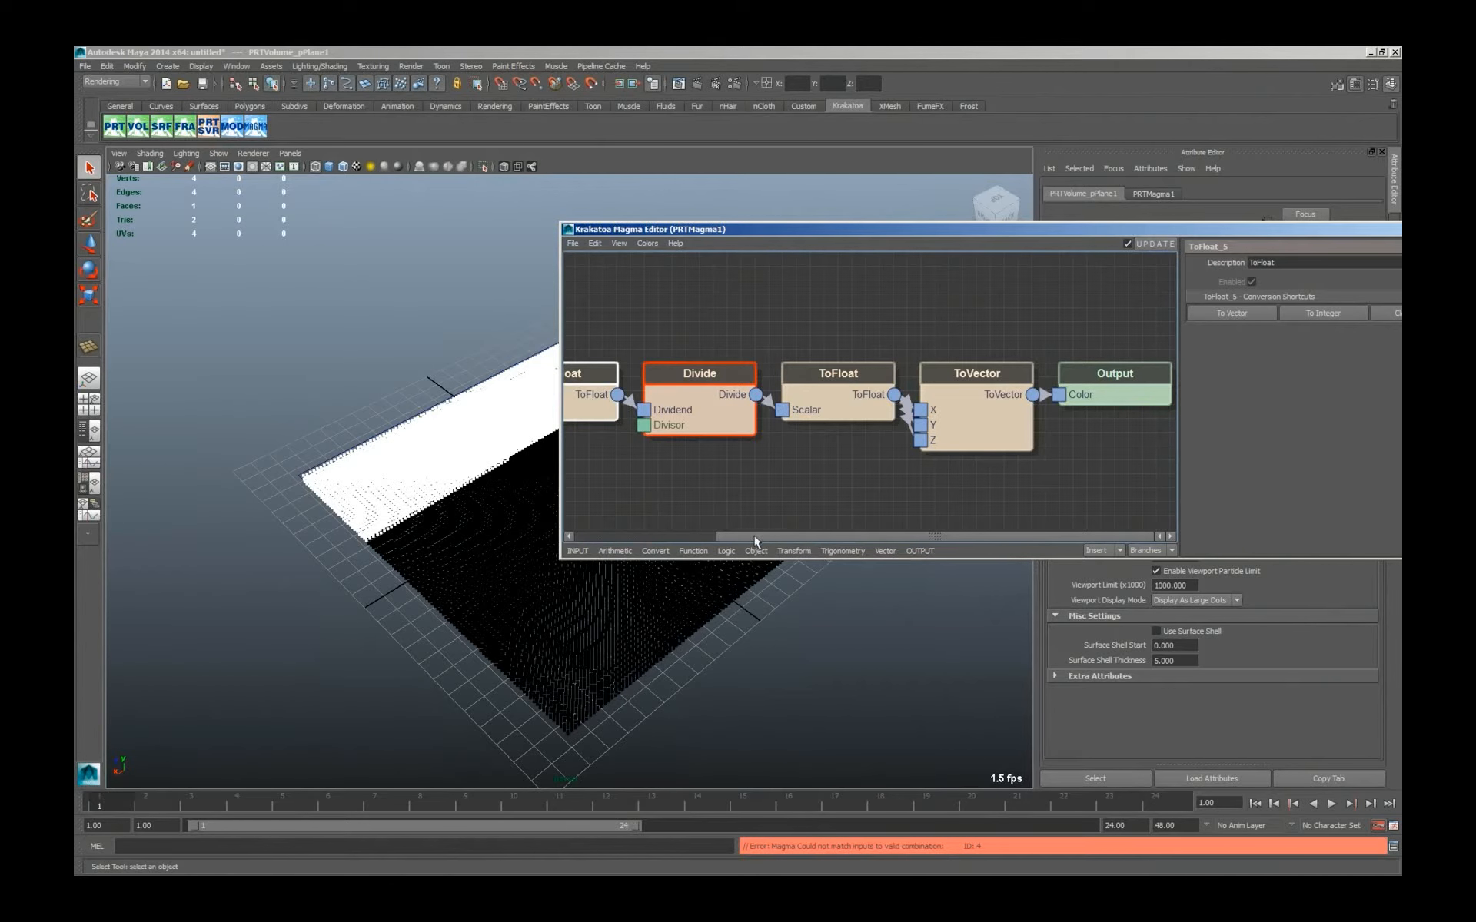
click(666, 536)
click(665, 532)
click(607, 393)
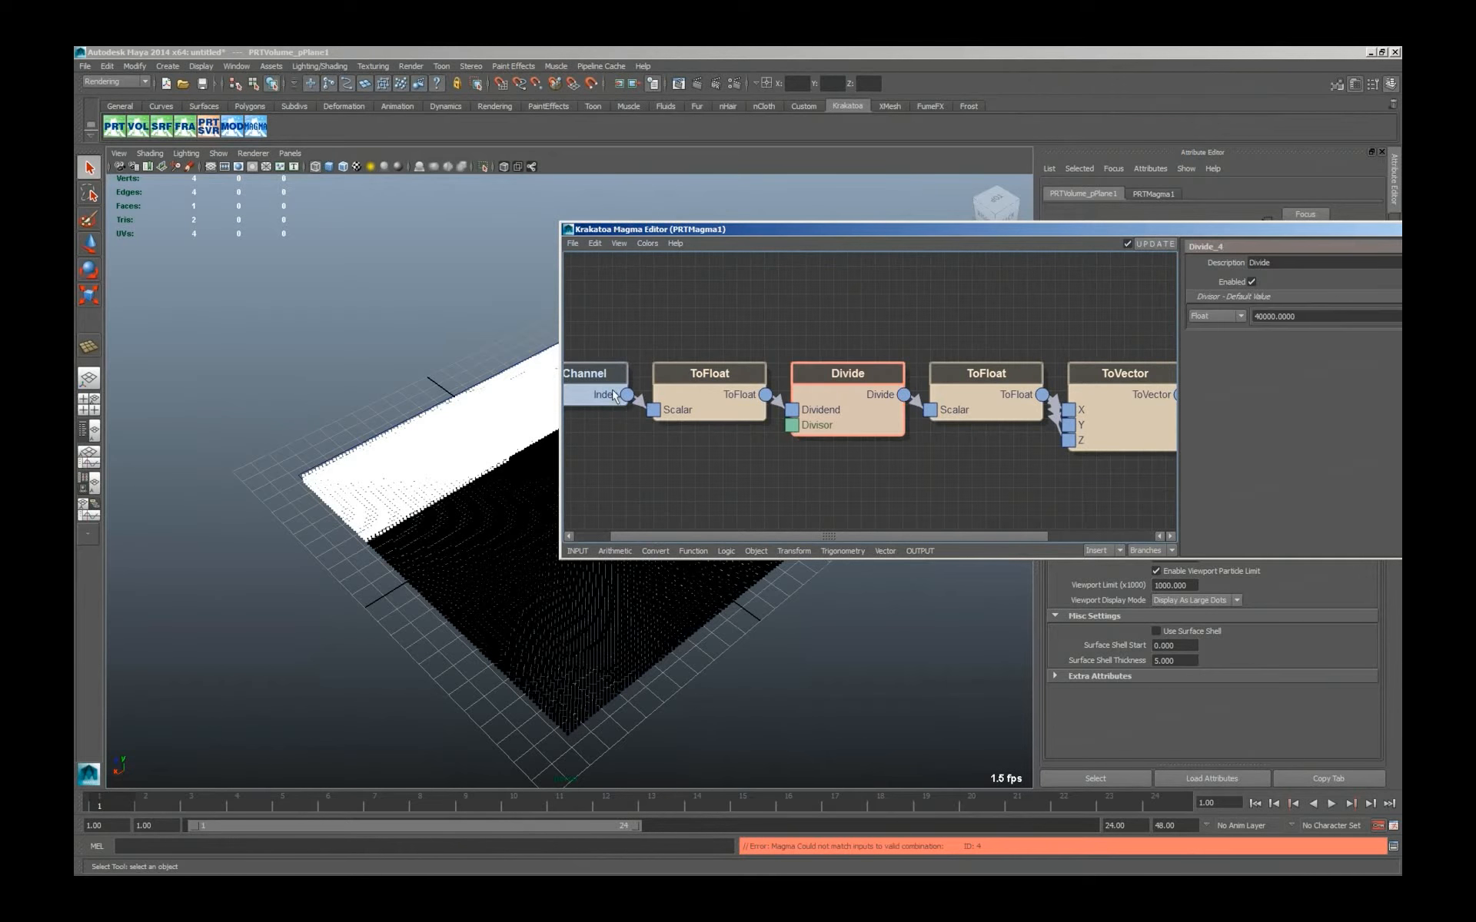
click(839, 415)
click(990, 441)
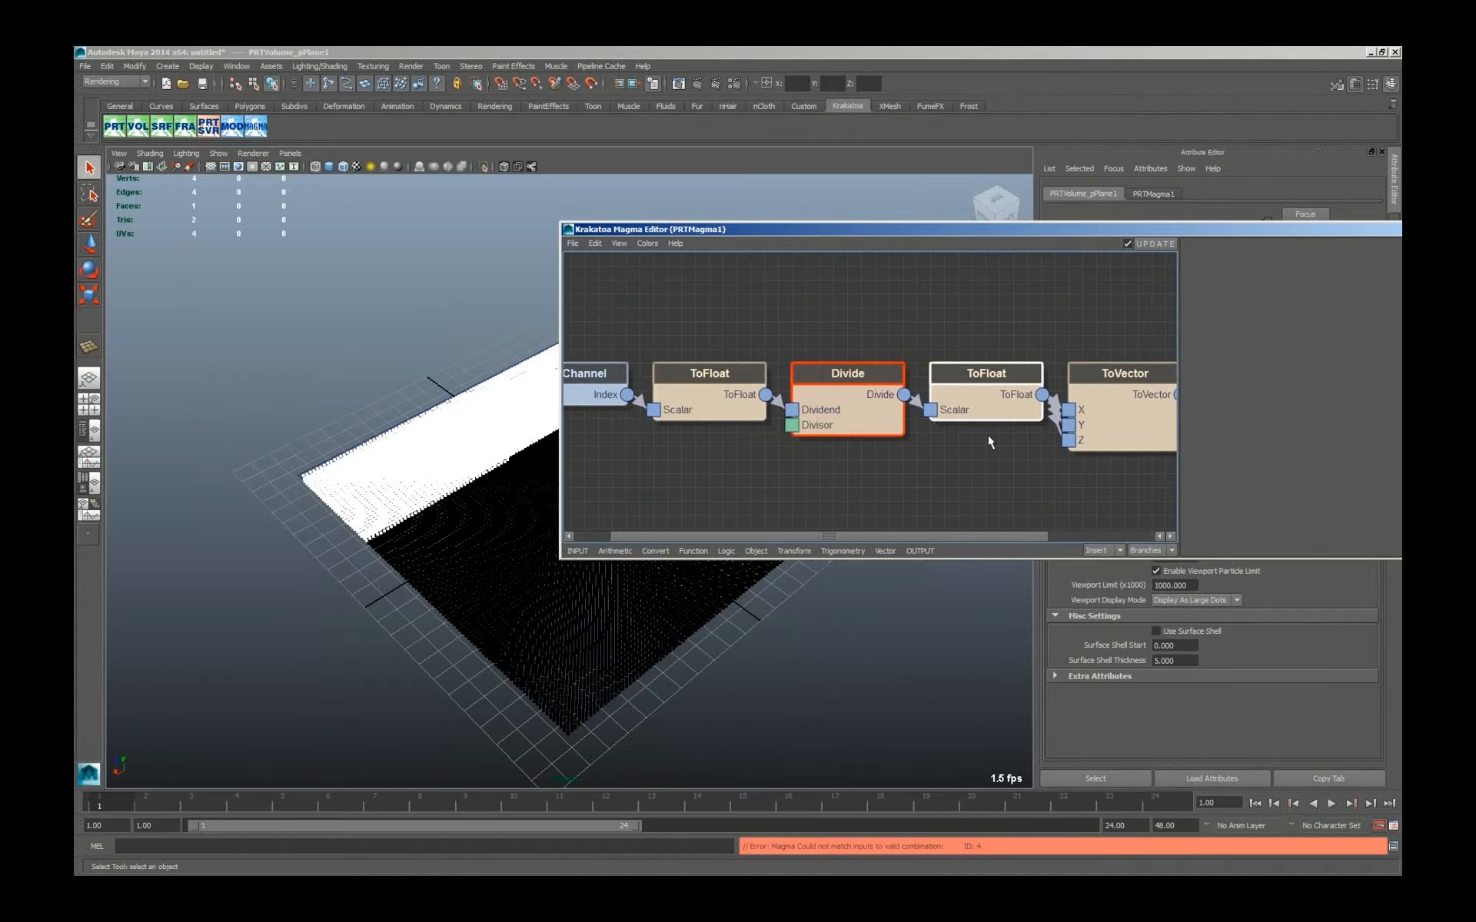
key(Delete)
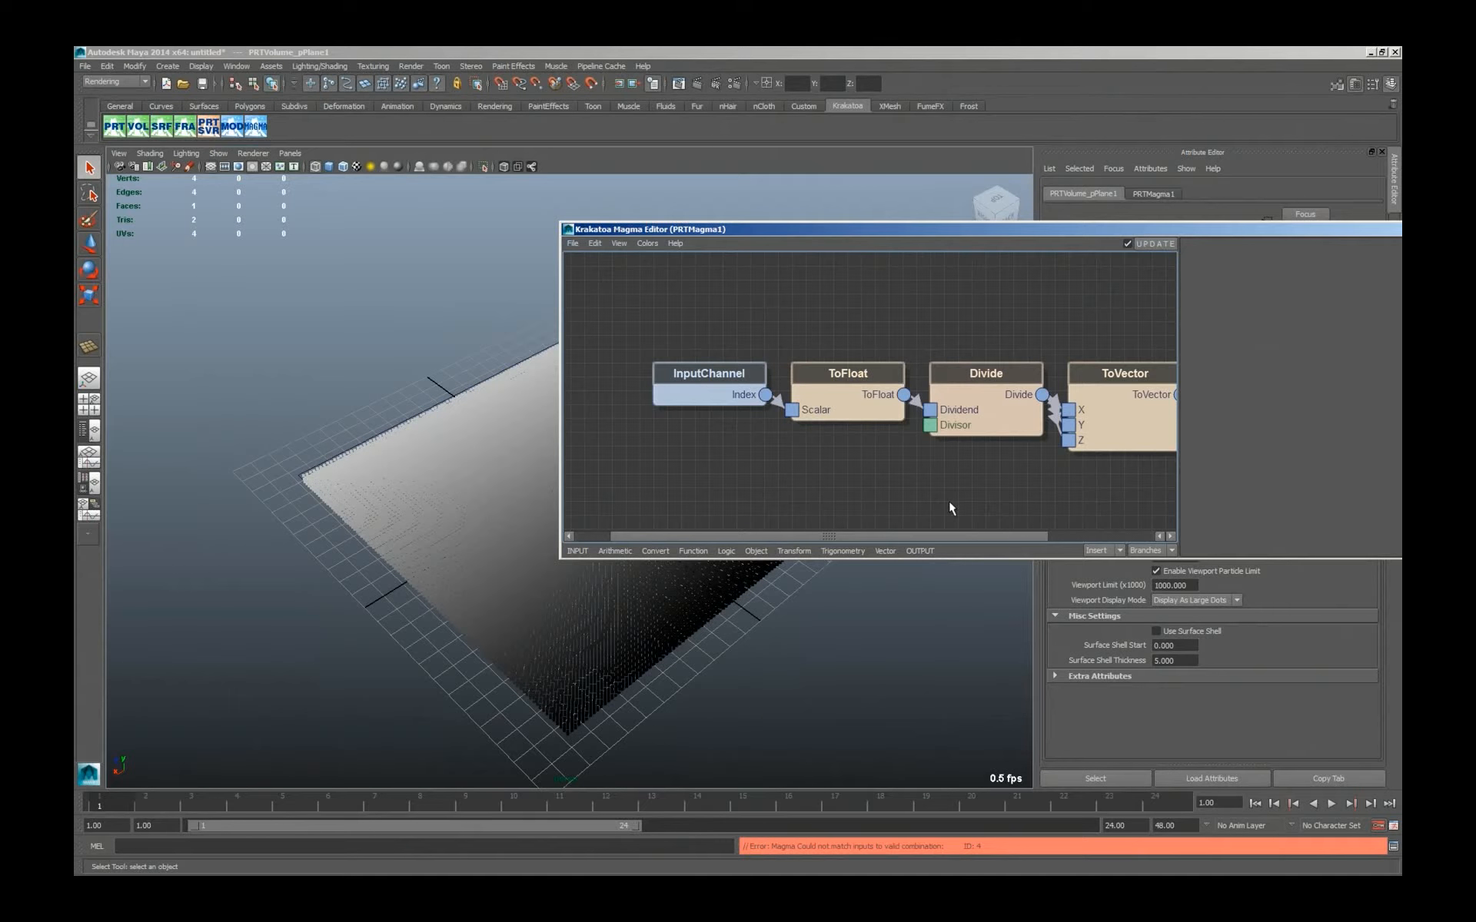
drag(999, 231, 934, 236)
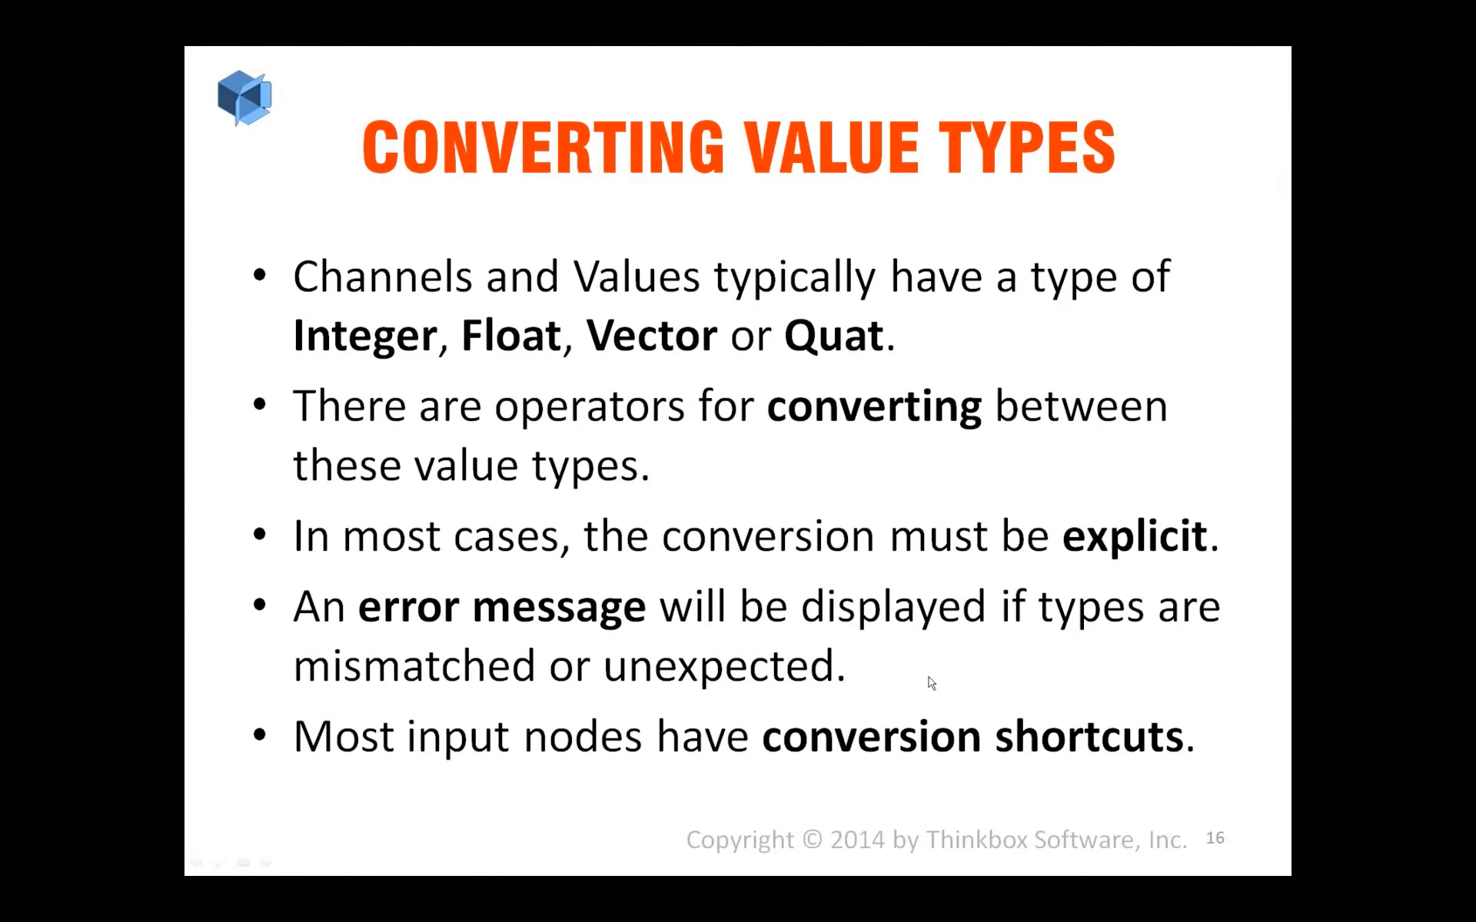
click(932, 678)
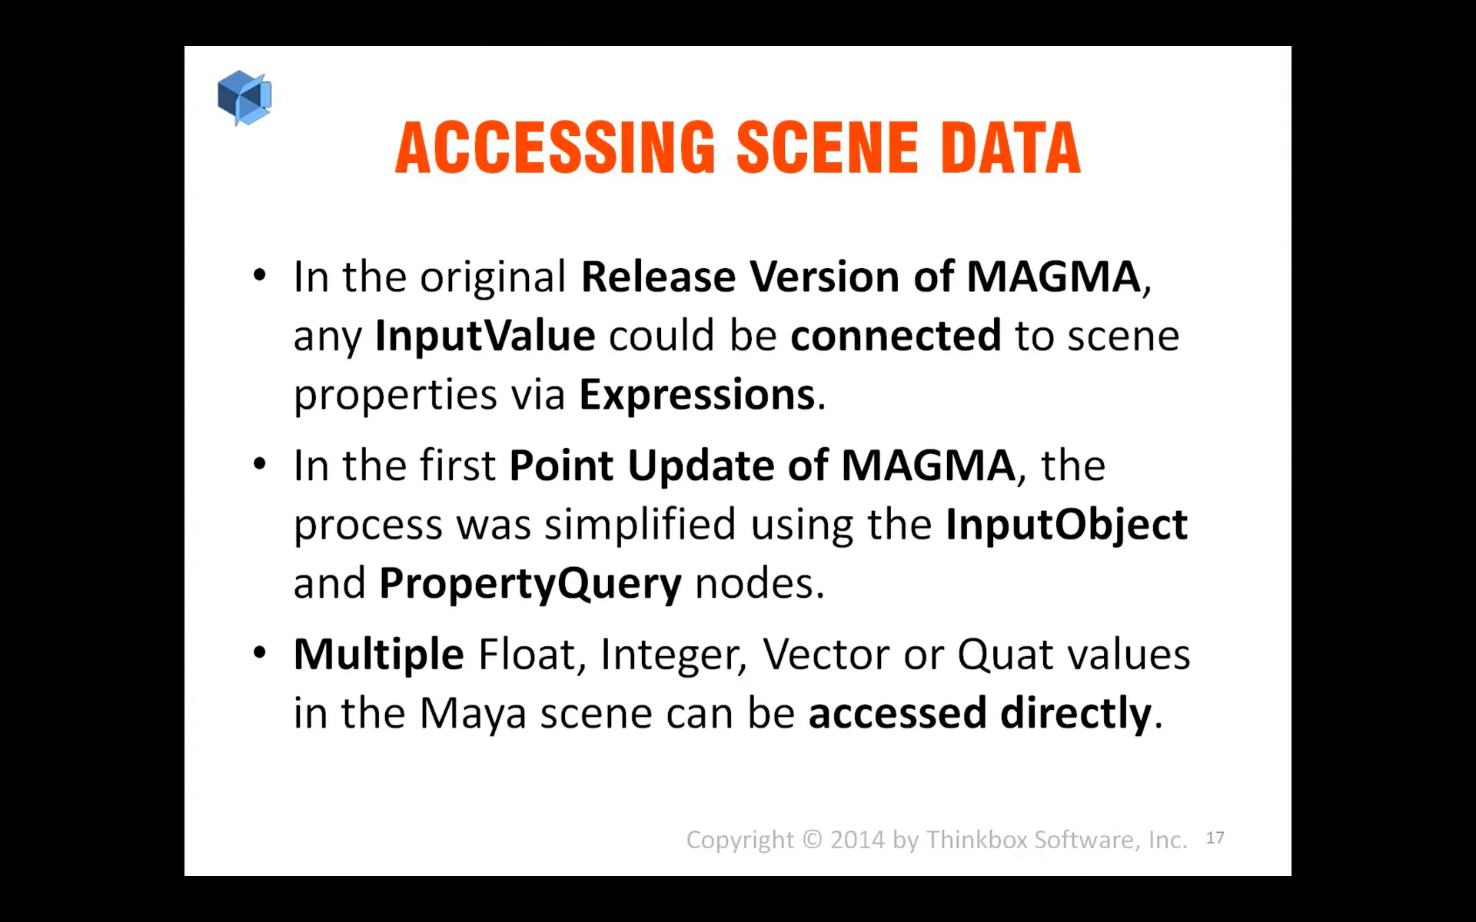
key(alt+Tab)
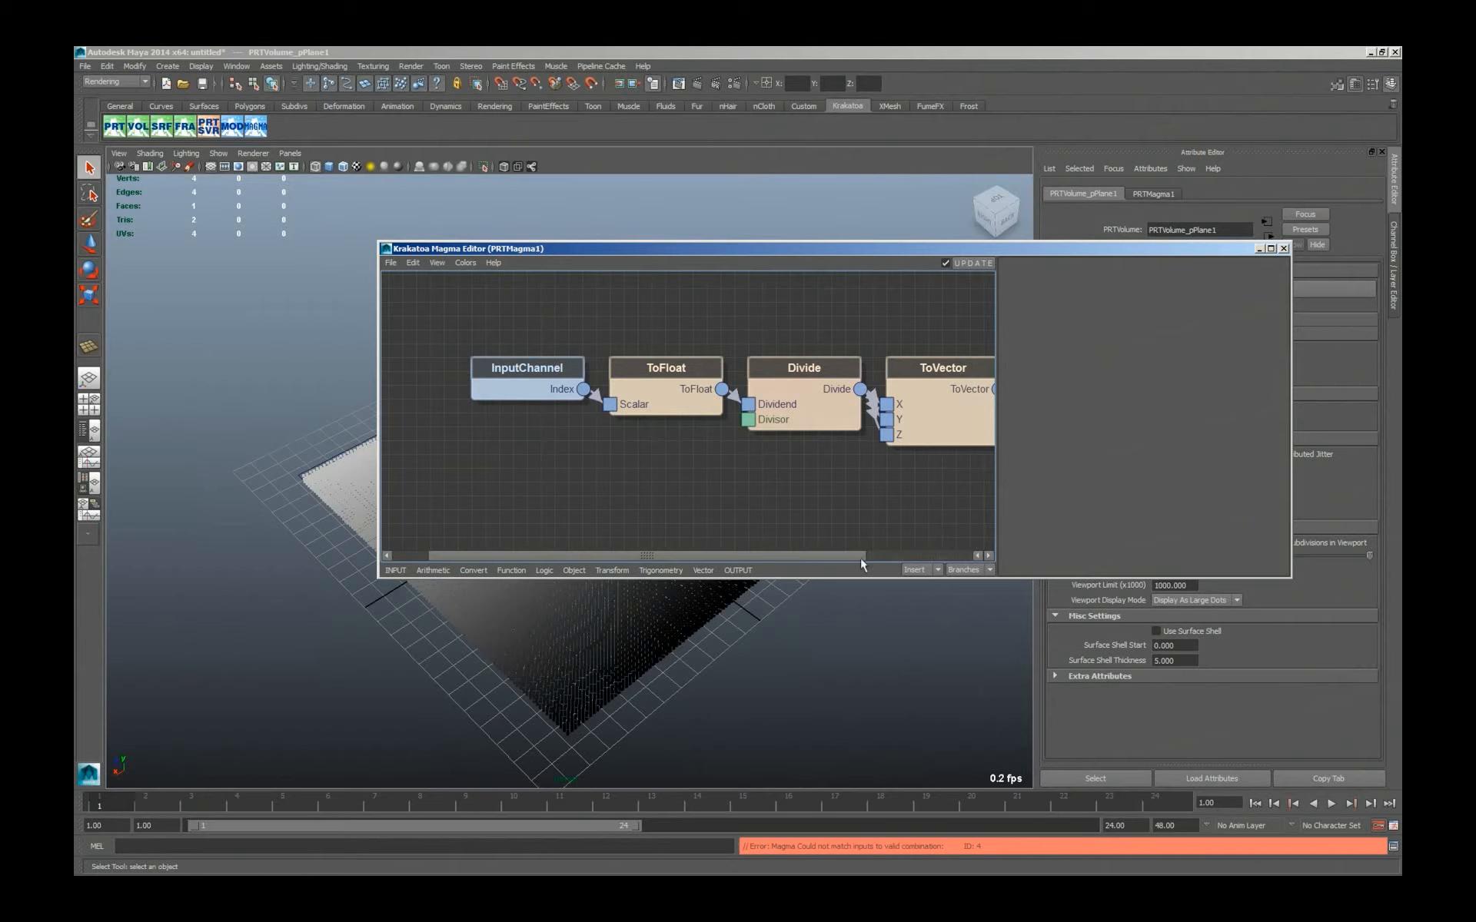
Close the Magma Editor and start a new scene without saving the current one.
click(1283, 250)
click(78, 65)
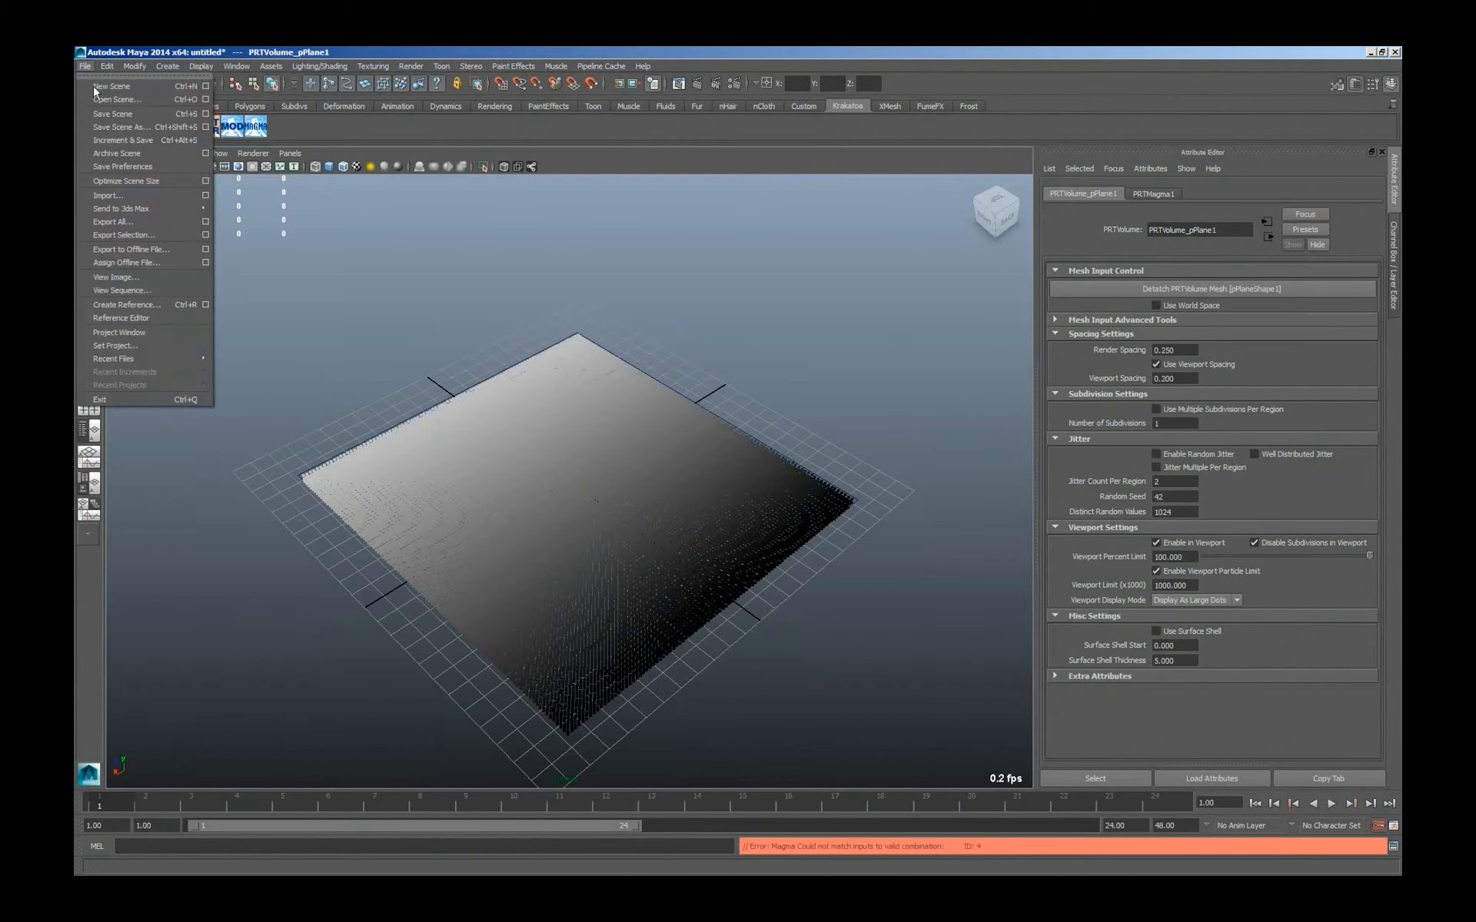
click(95, 87)
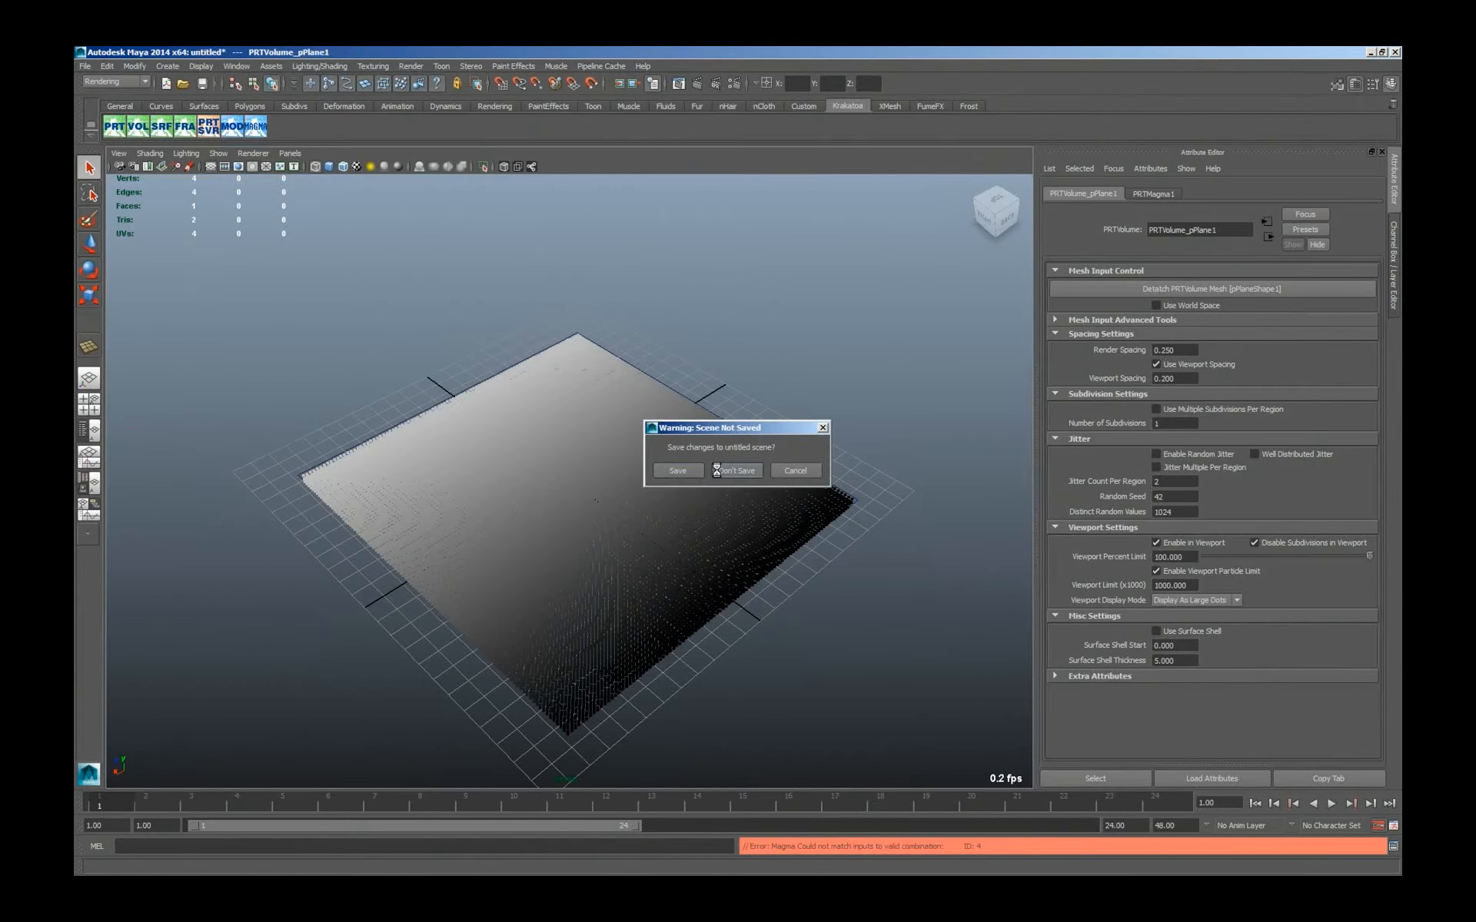
click(717, 470)
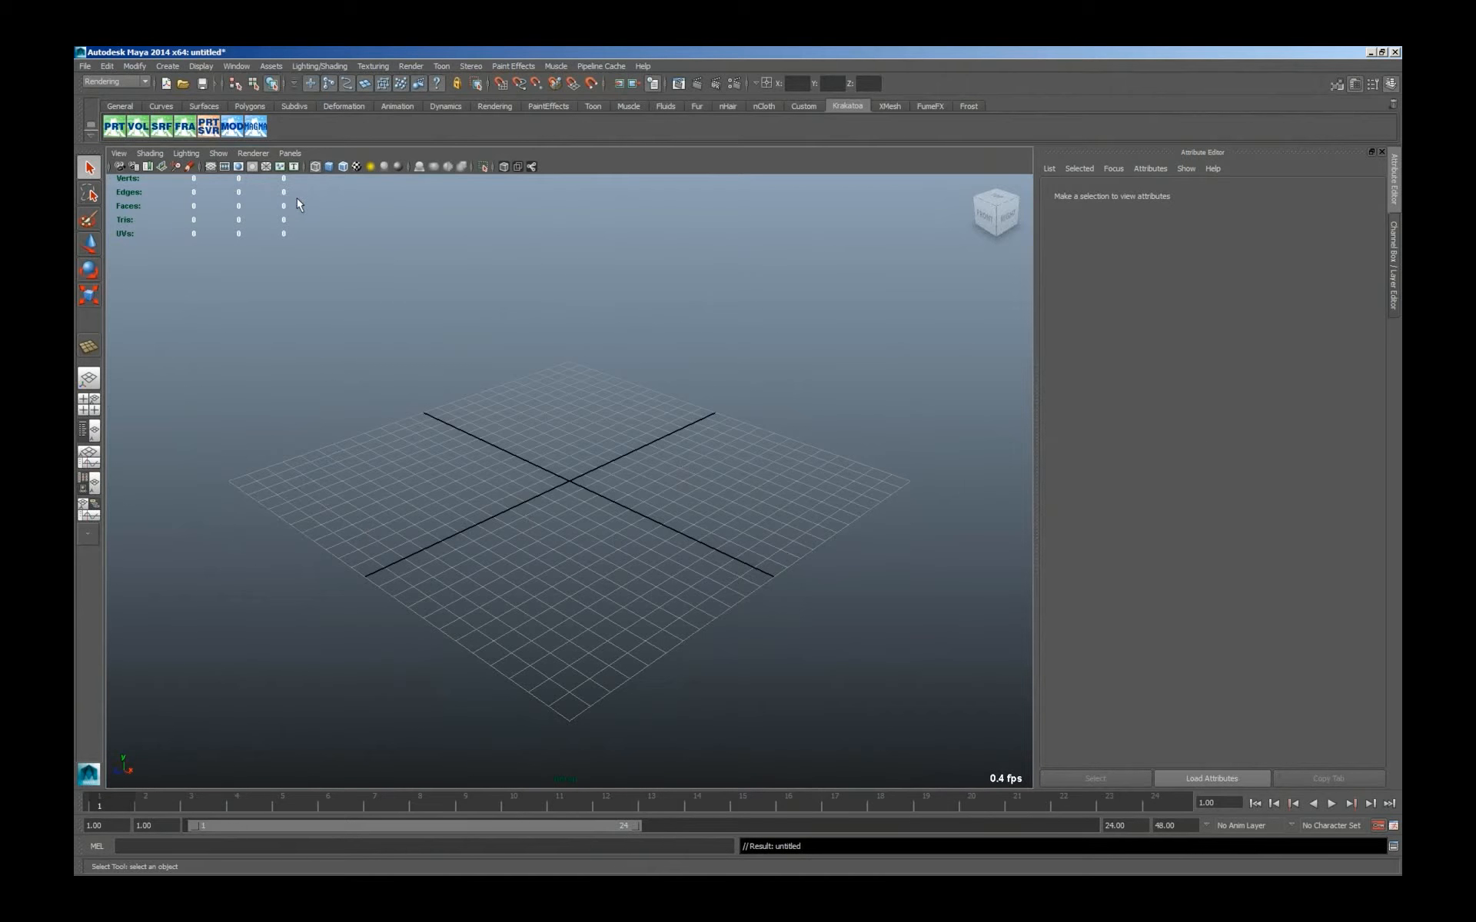
Create a polygon sphere centred on the grid origin.
click(167, 67)
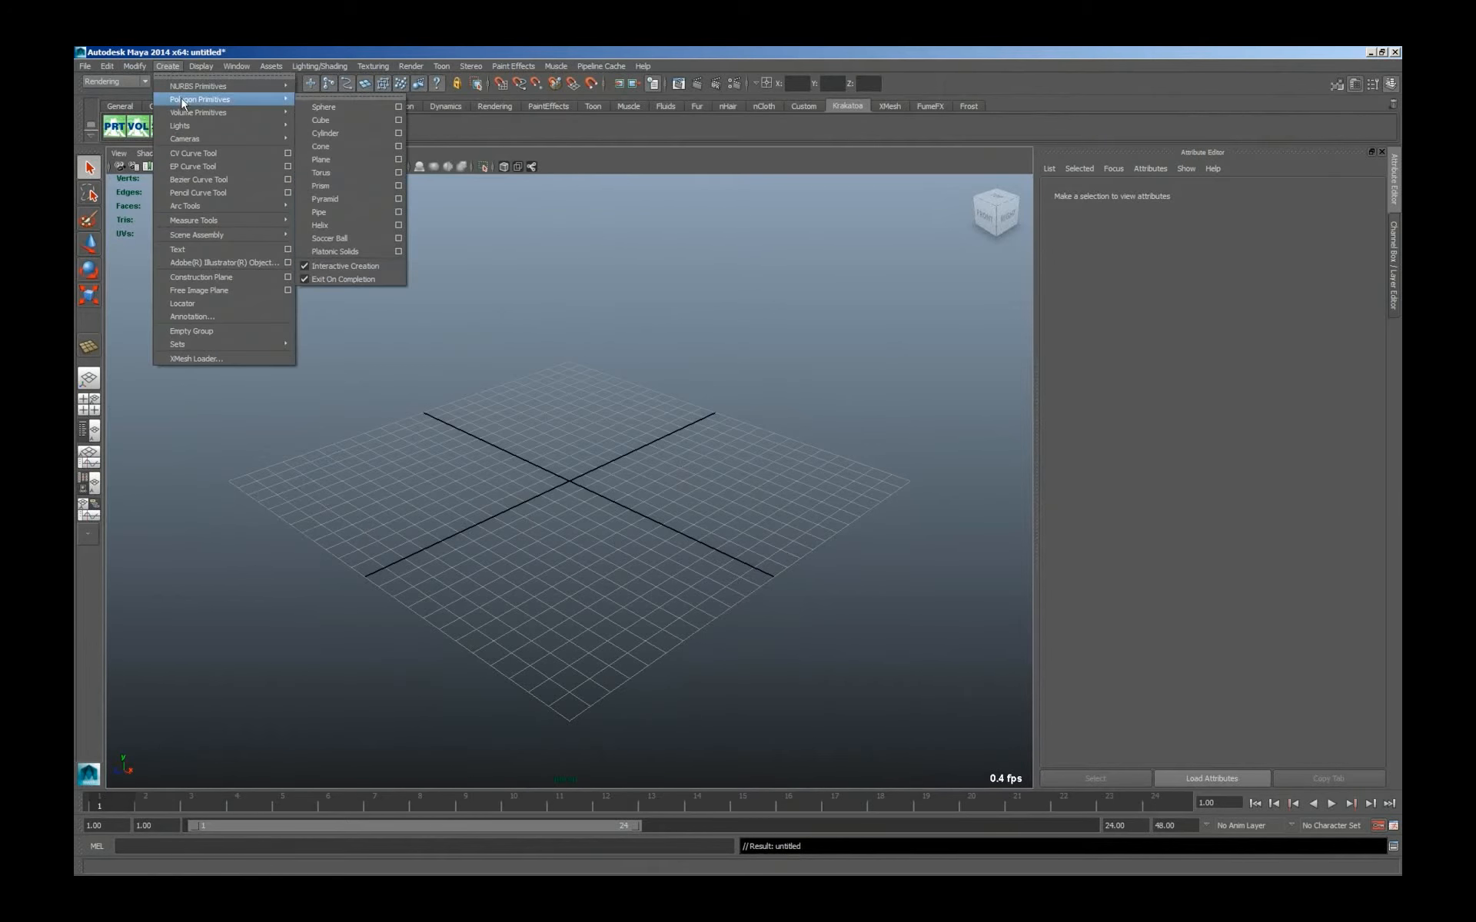
mouse_move(269, 99)
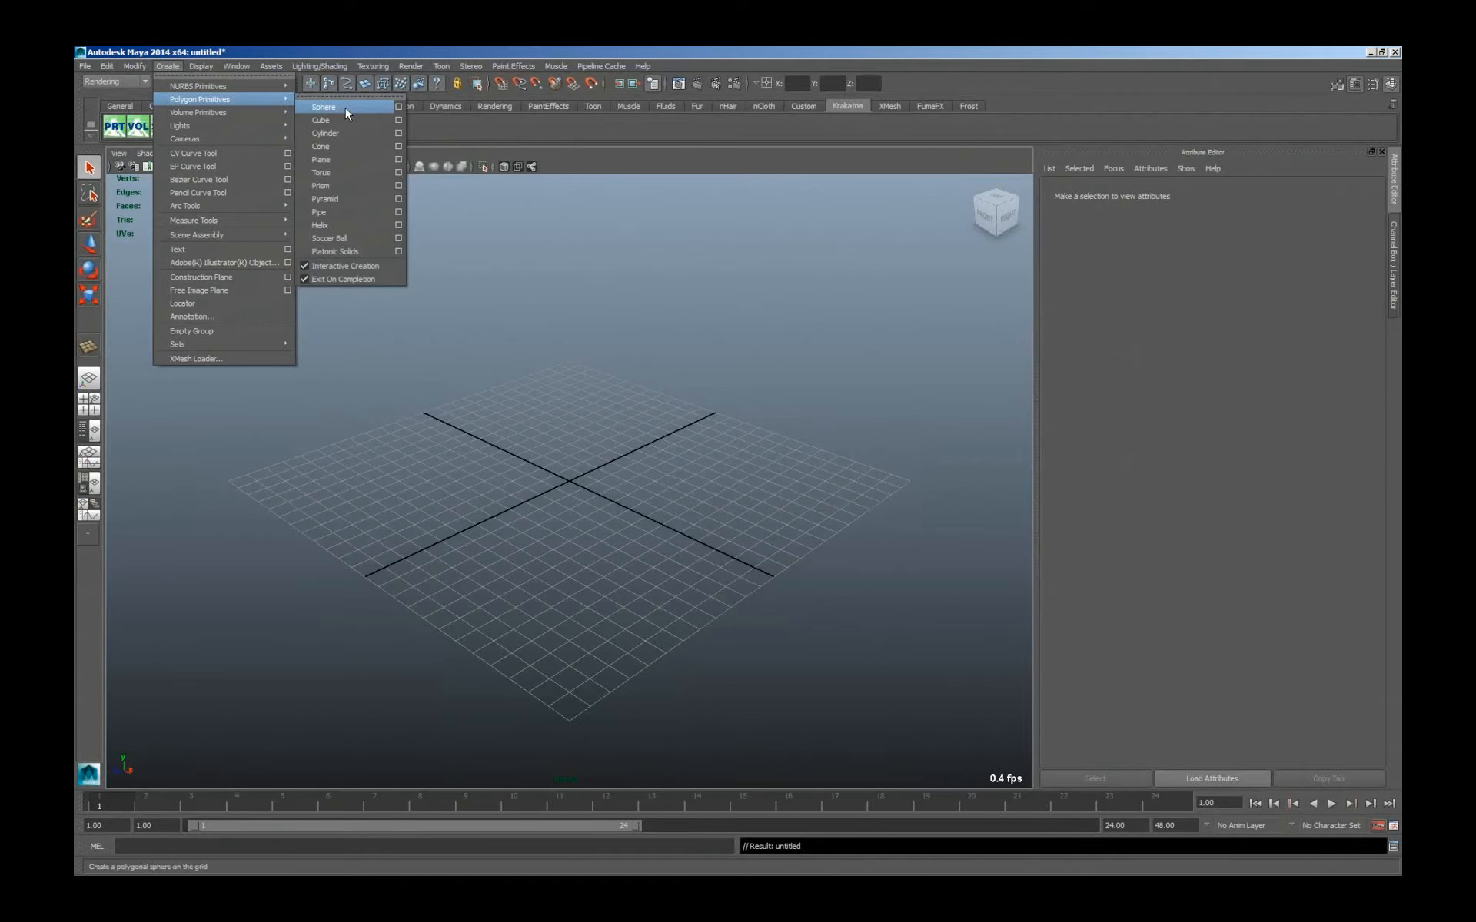
click(348, 112)
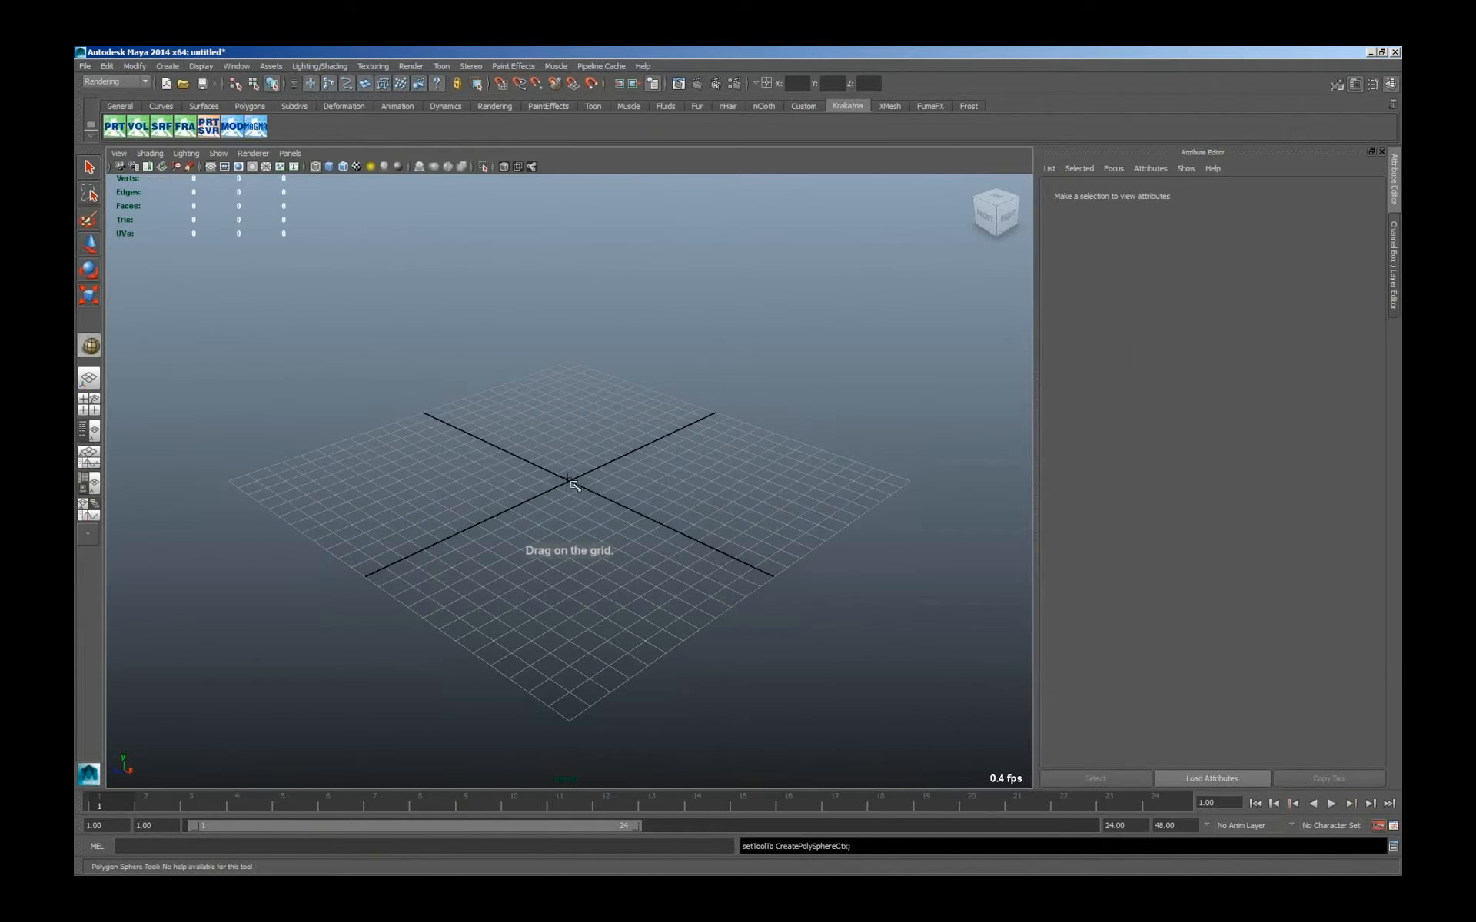
drag(569, 481, 663, 520)
Create a PRT Volume from the sphere and add a Magma modifier that feeds the Position channel into the Color output.
click(138, 126)
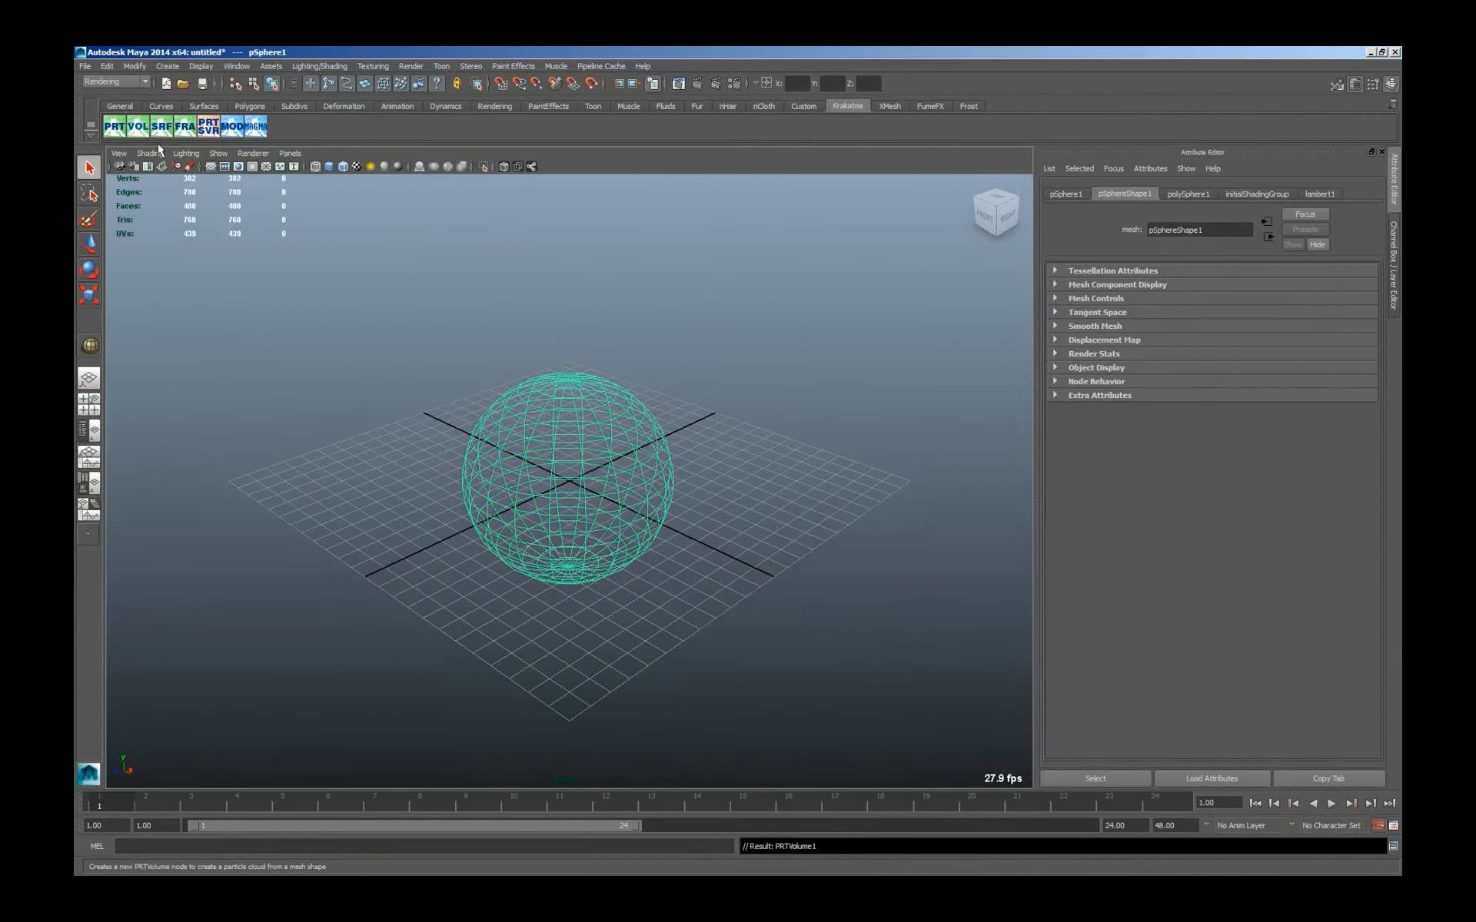
click(255, 126)
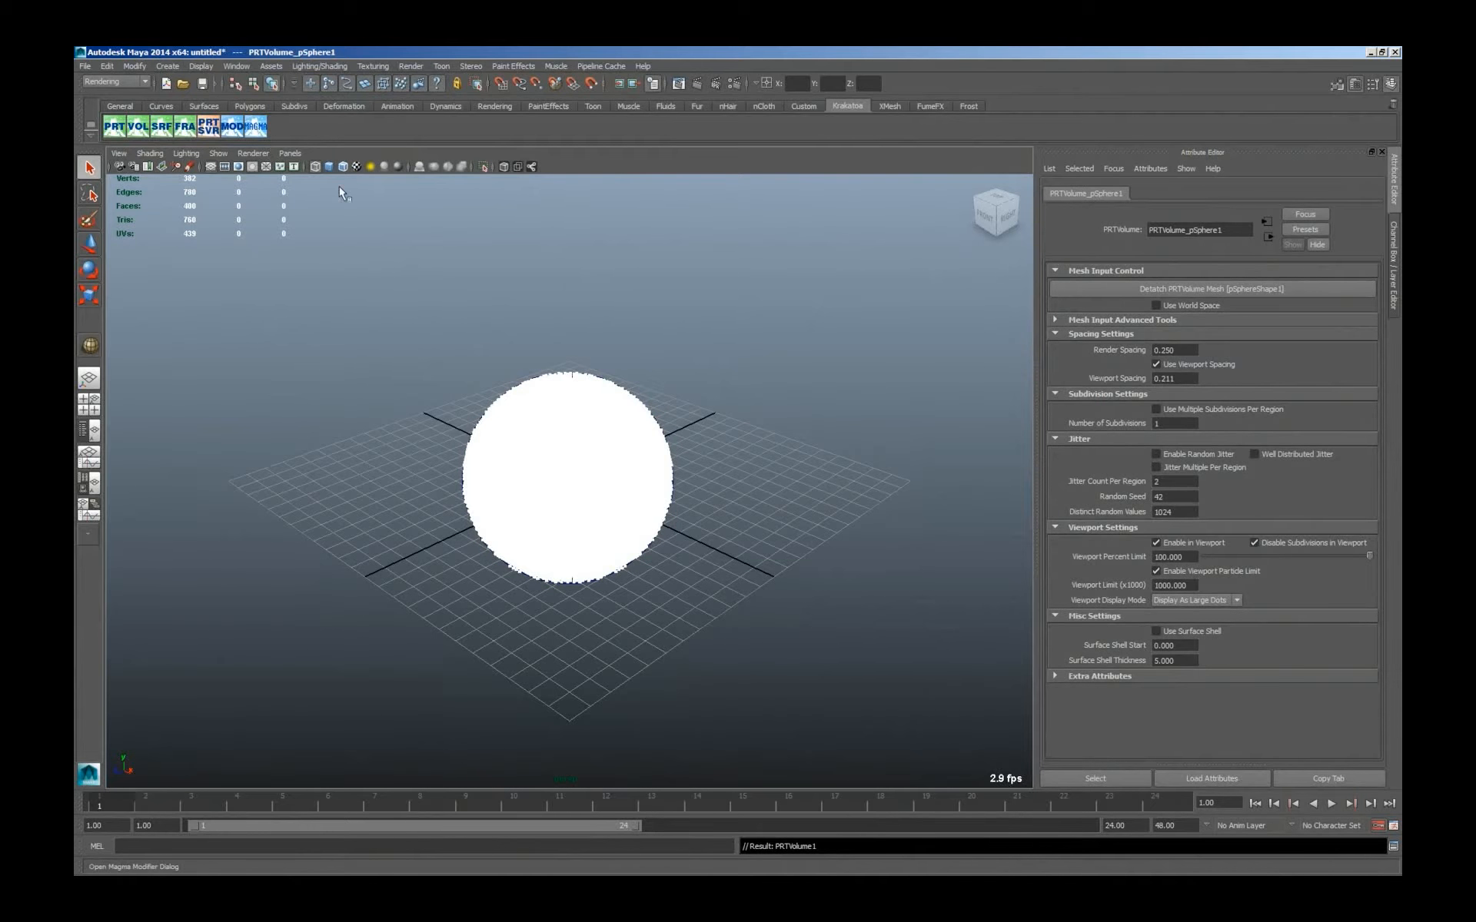
drag(790, 263, 805, 513)
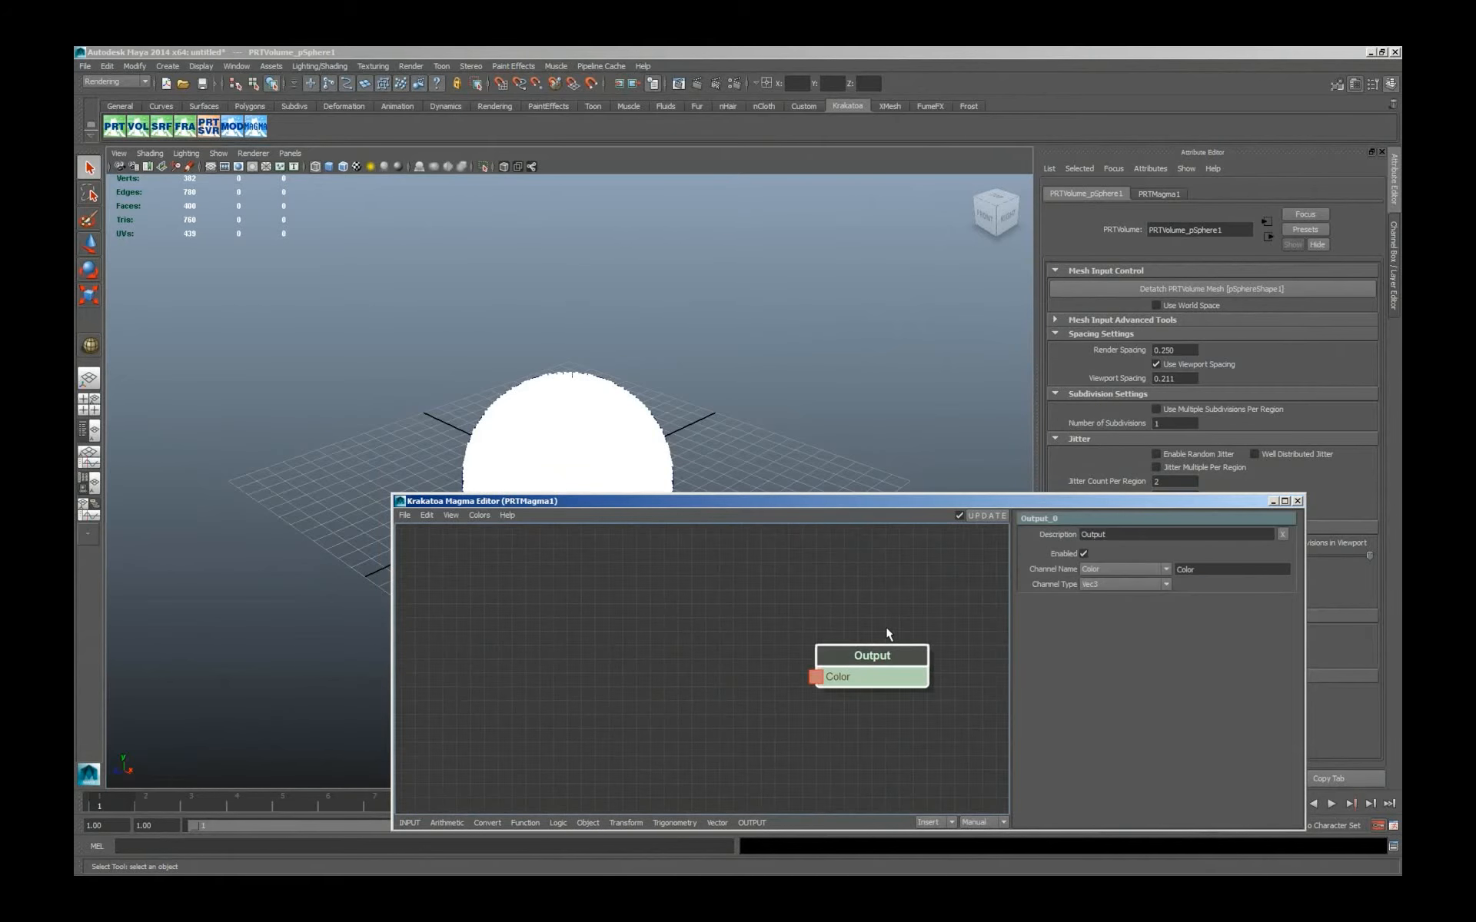
alt+middle_drag(726, 359, 644, 257)
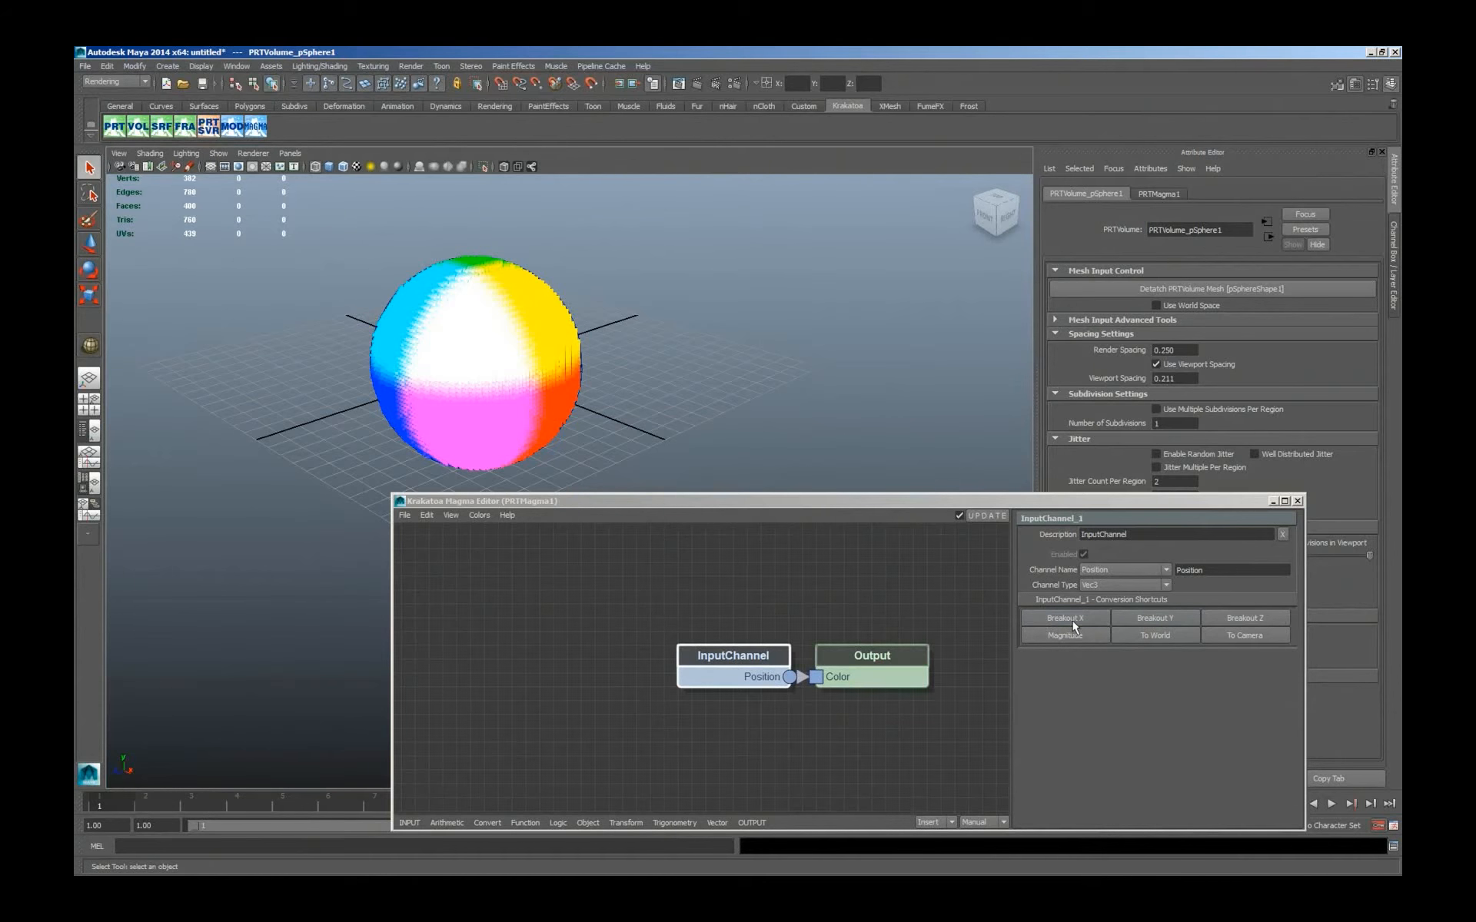
Switch node insertion to Branches and break out the Position channel into X, Y and Z feeding a ToVector node before the Color output.
key(ctrl+r)
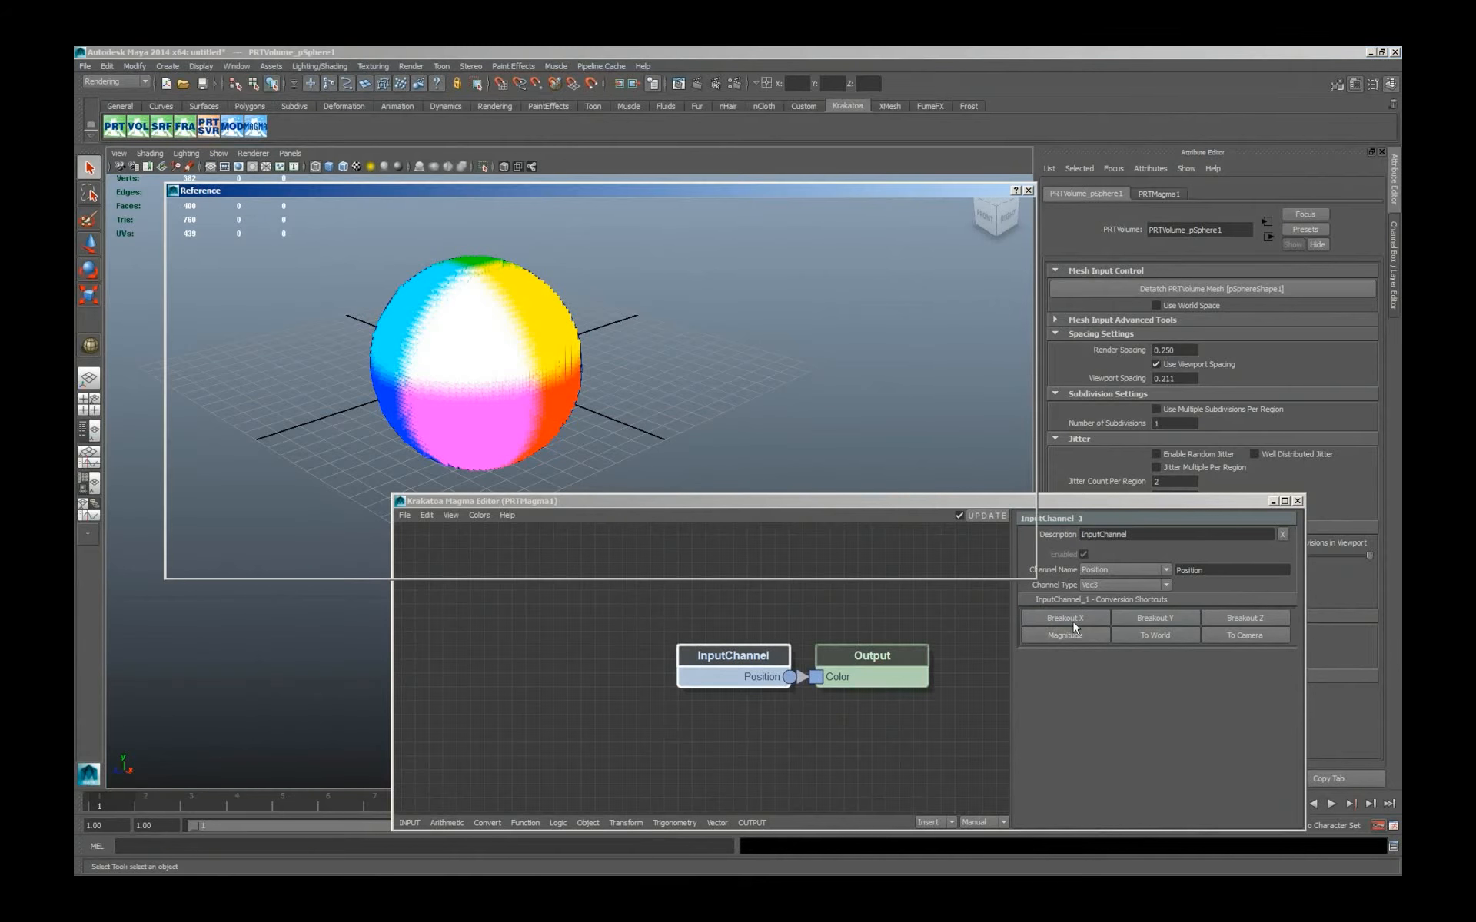
key(Escape)
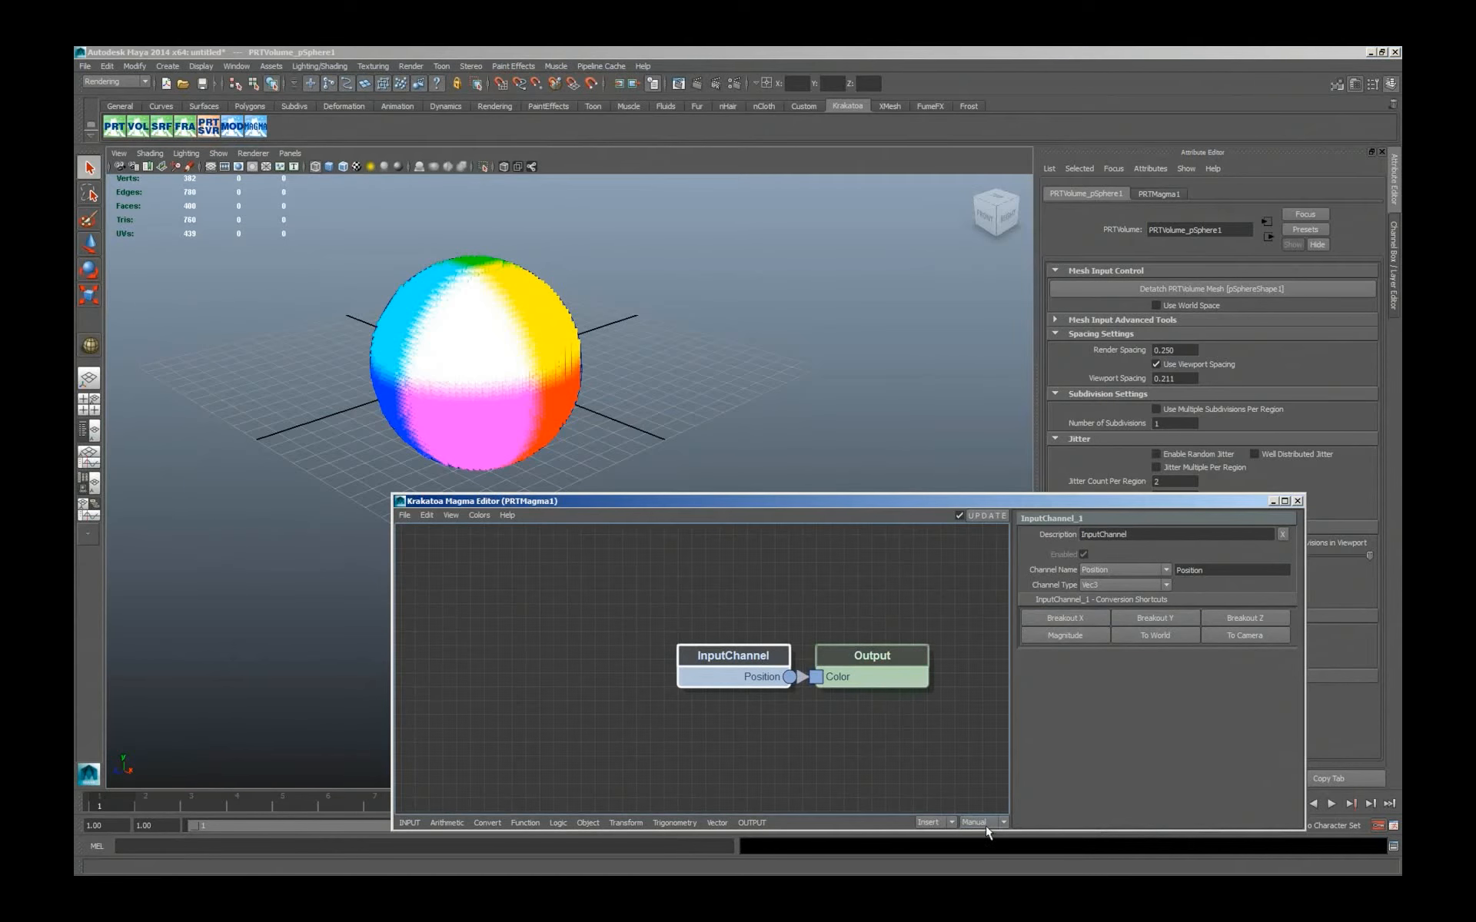
click(973, 772)
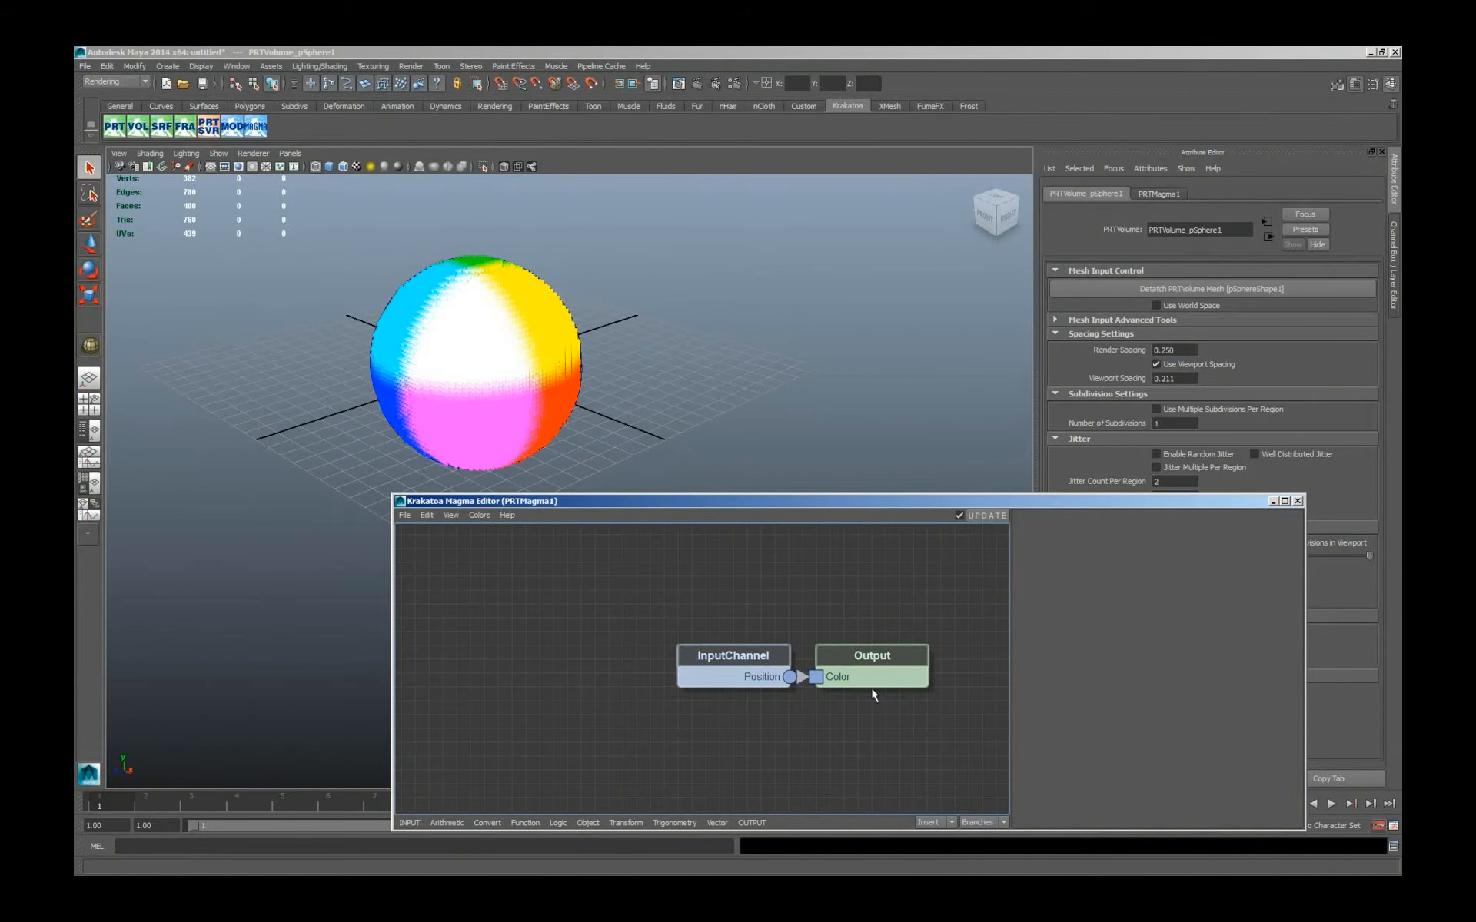
click(747, 680)
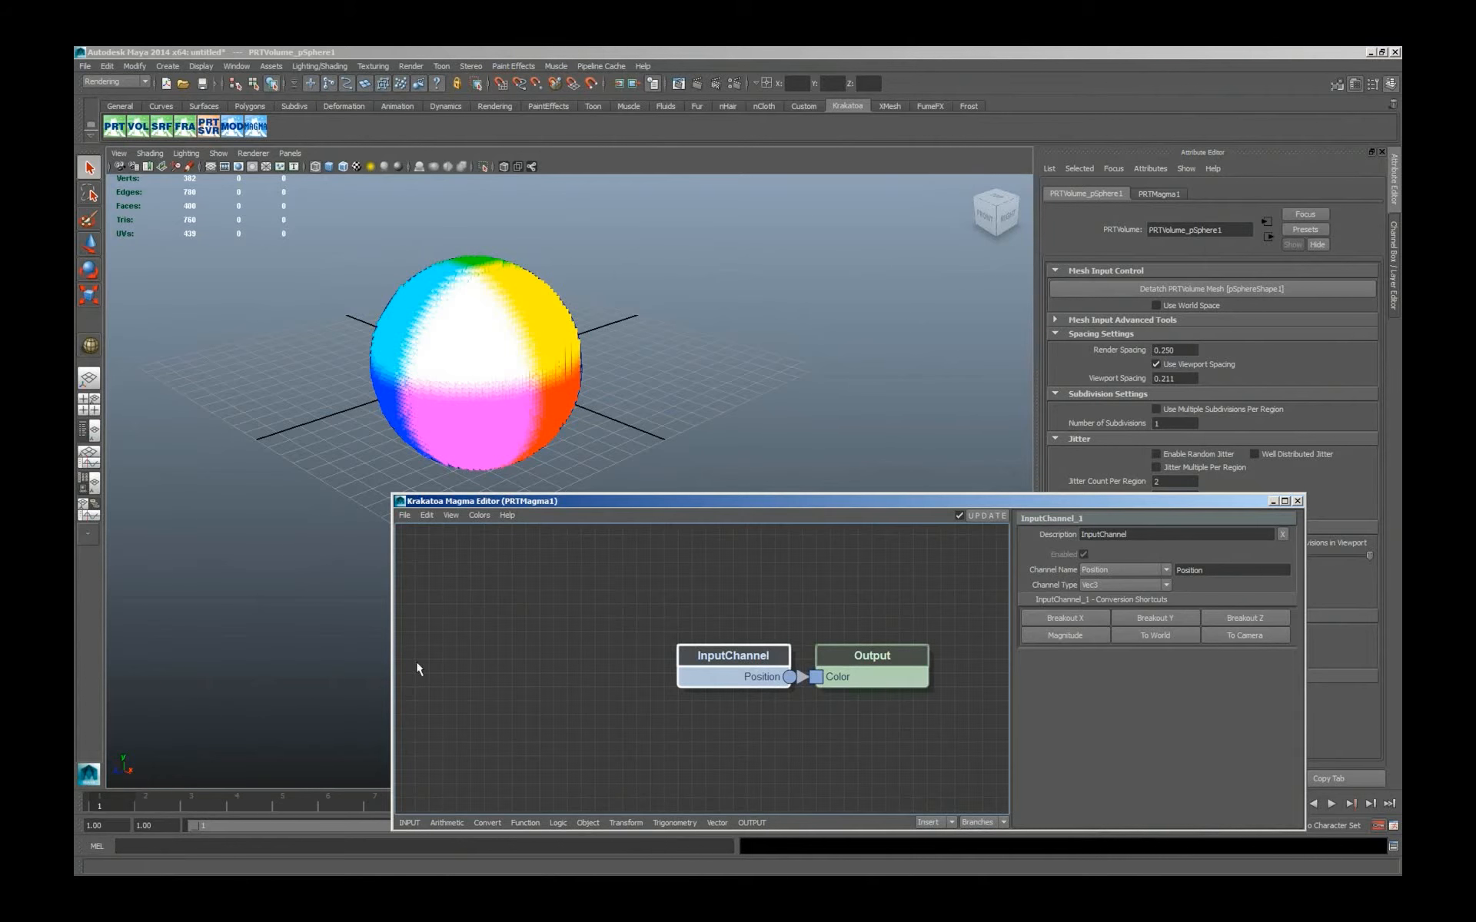
click(1067, 619)
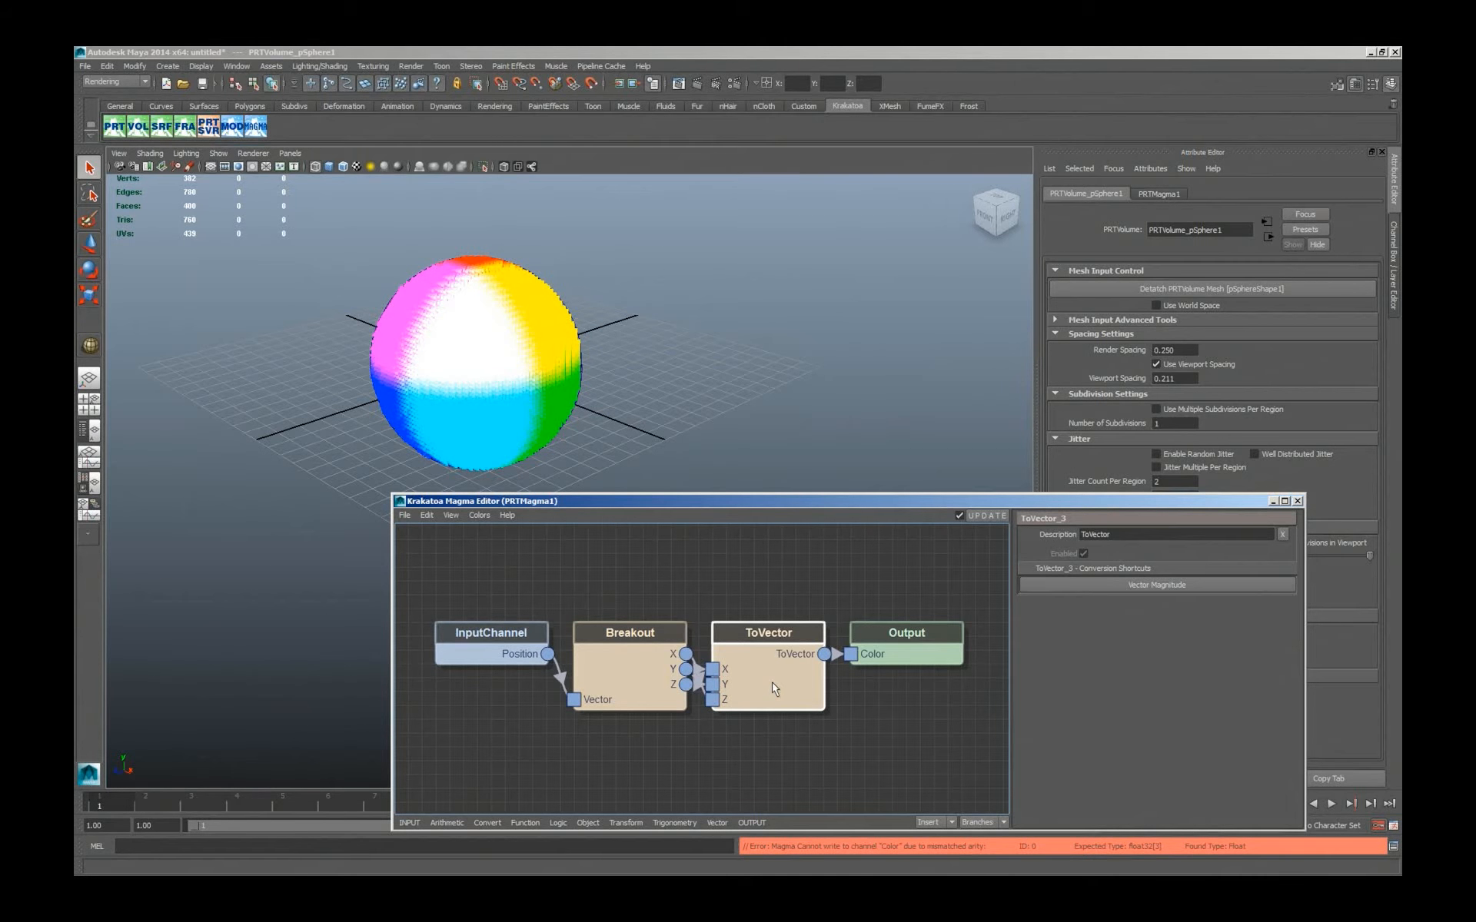
Swap the first and second input sockets of the ToVector node.
key(shift+w)
click(426, 516)
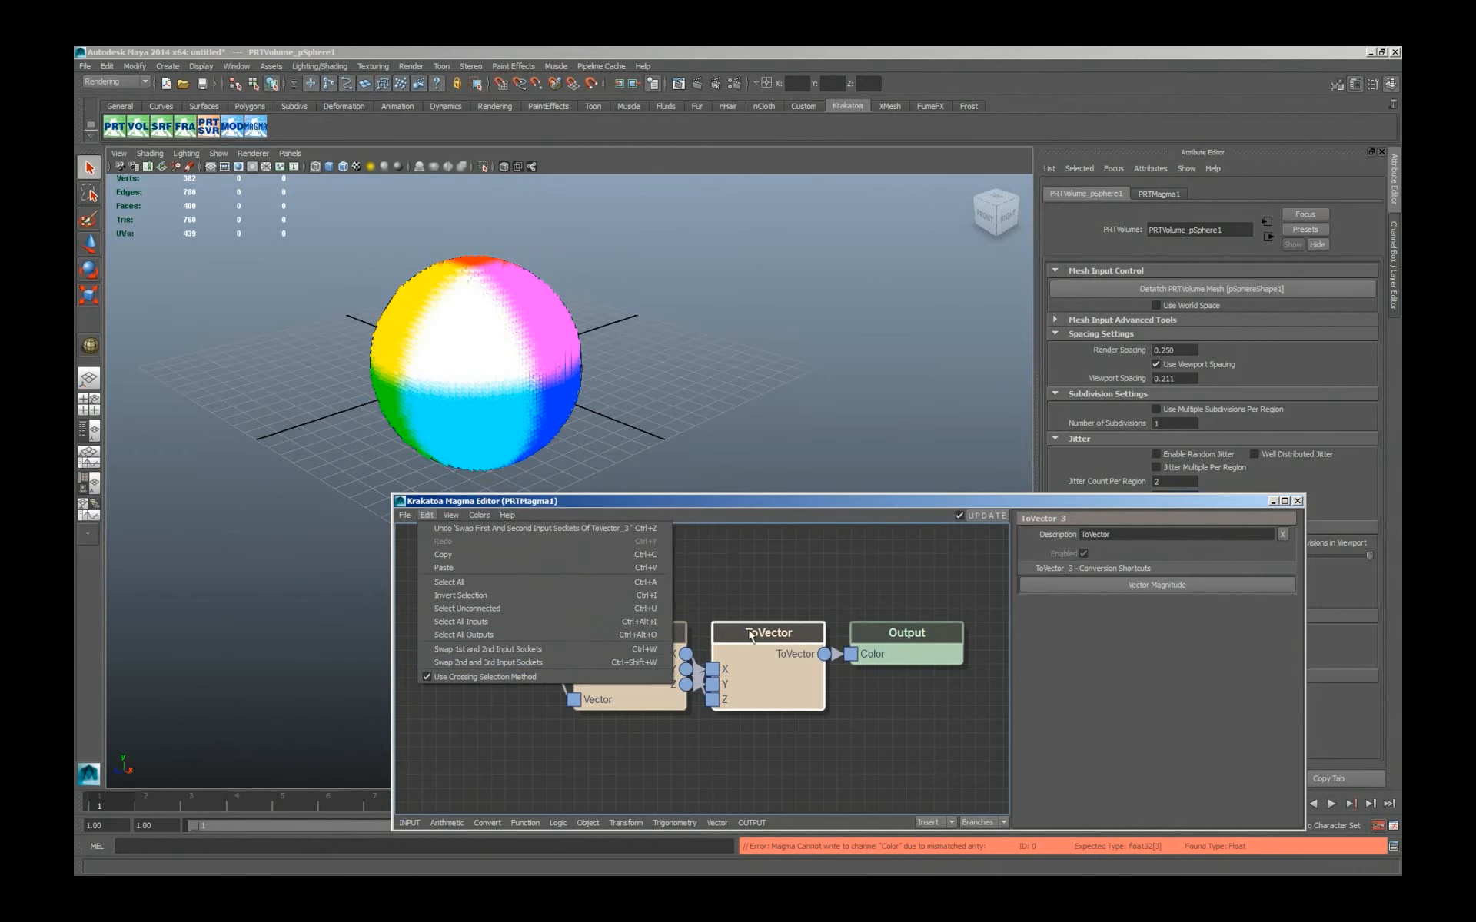
click(801, 500)
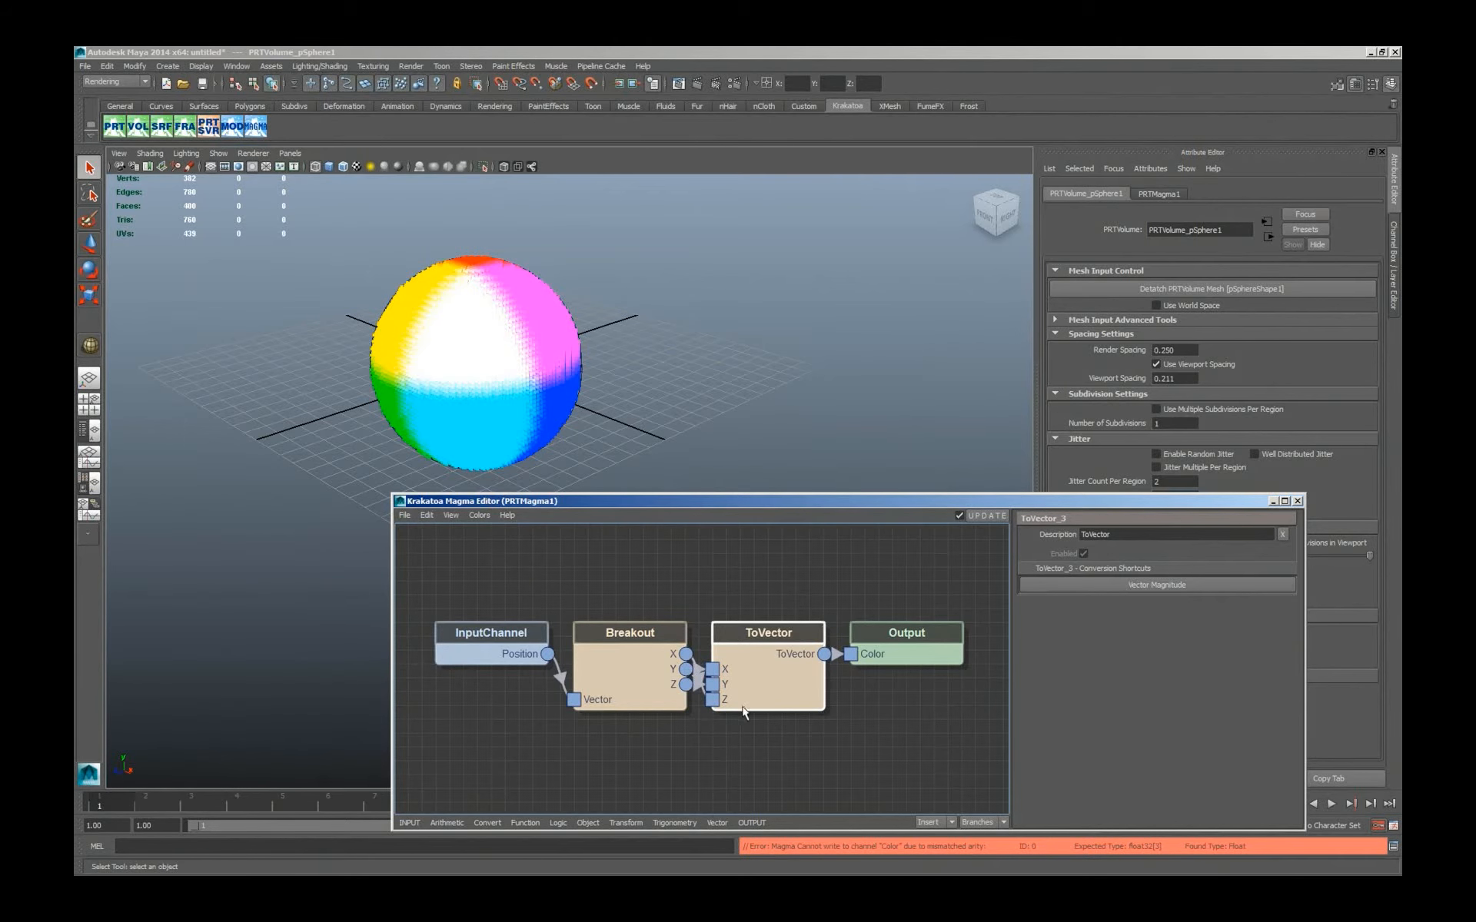
Rewire the ToVector node so the Breakout X output alone feeds its X, Y and Z inputs, and view the sphere from the front.
click(700, 709)
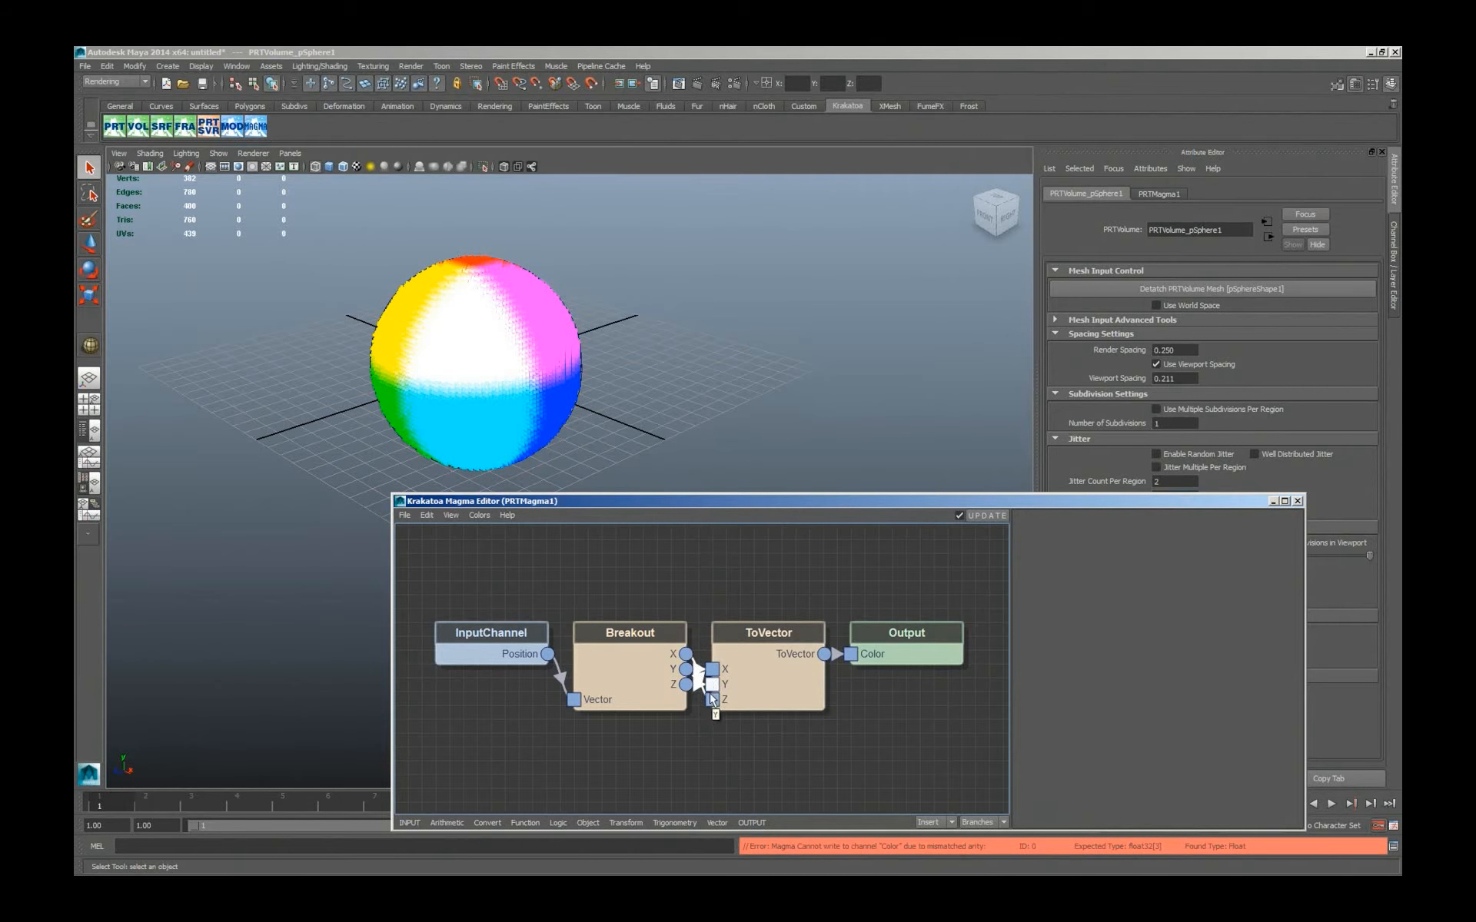
mouse_move(718, 677)
mouse_down()
mouse_move(709, 699)
mouse_move(636, 676)
mouse_move(617, 689)
mouse_move(644, 666)
mouse_up()
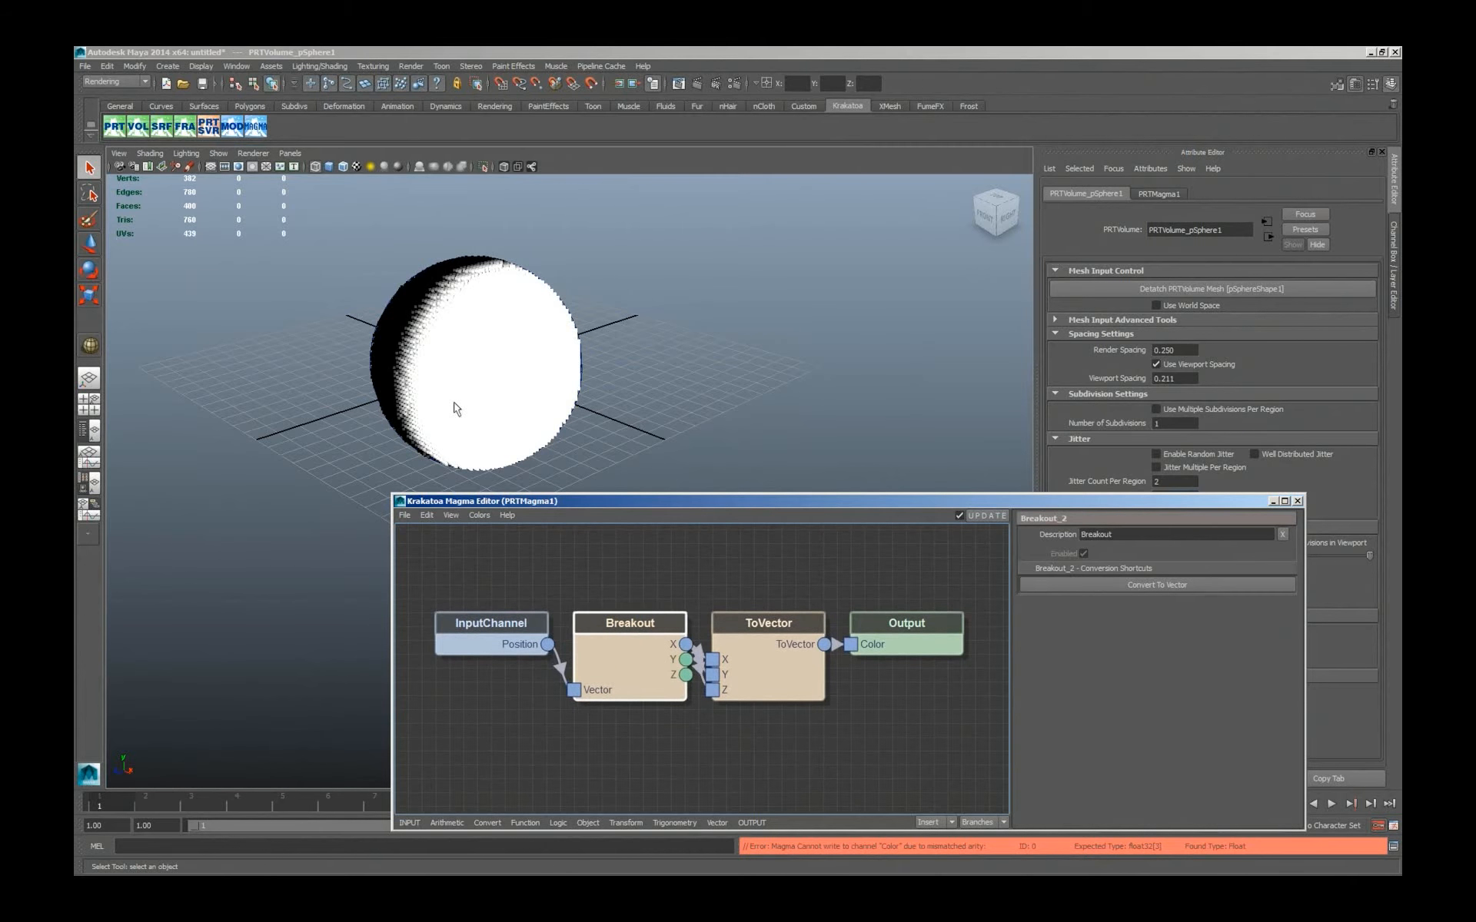
alt+drag(592, 406, 321, 398)
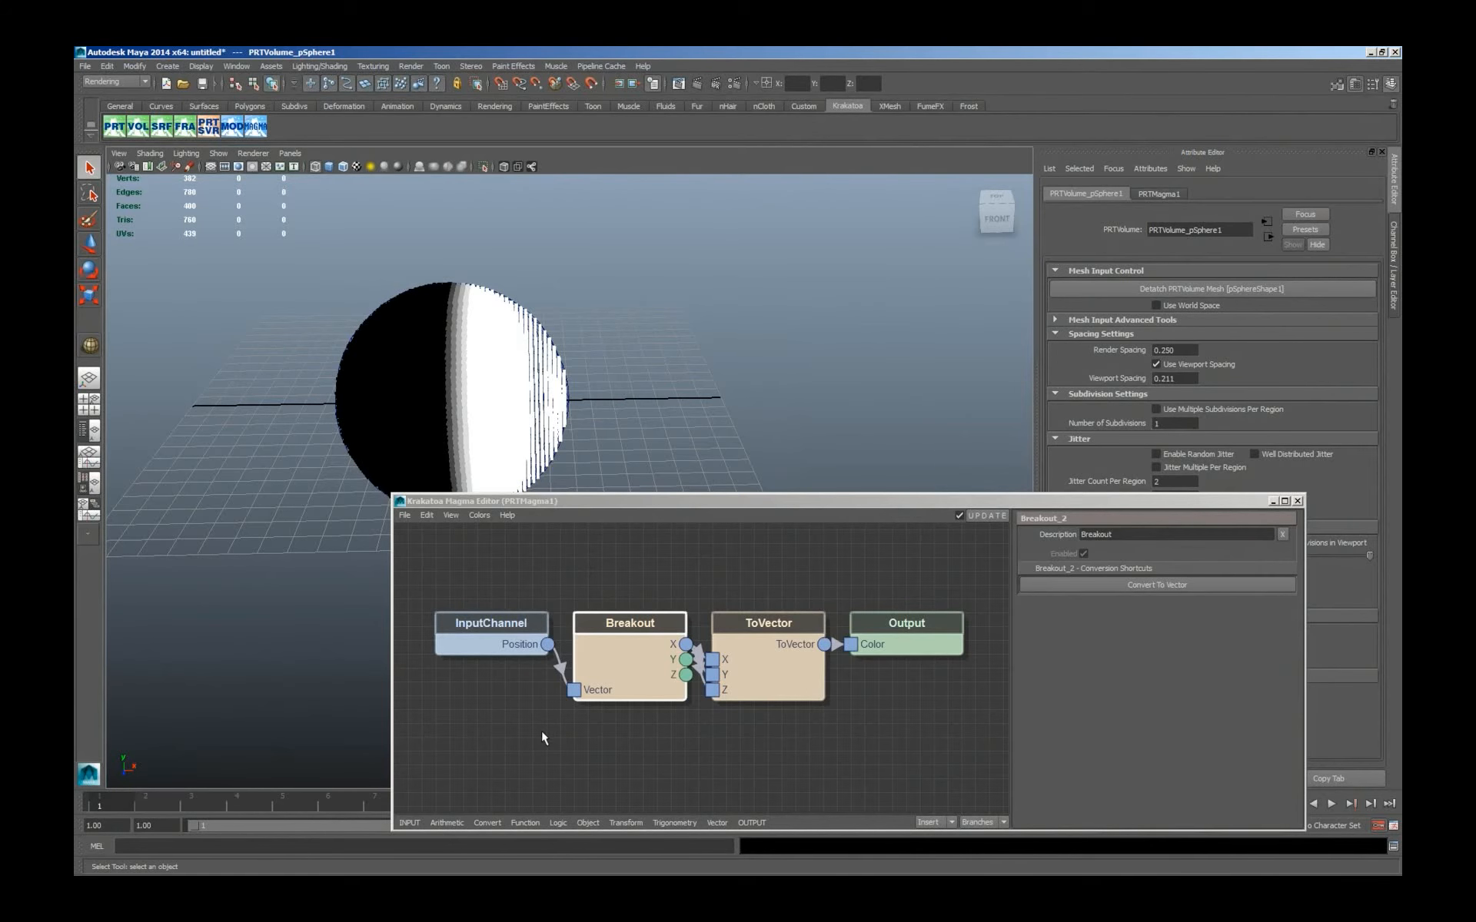
click(504, 704)
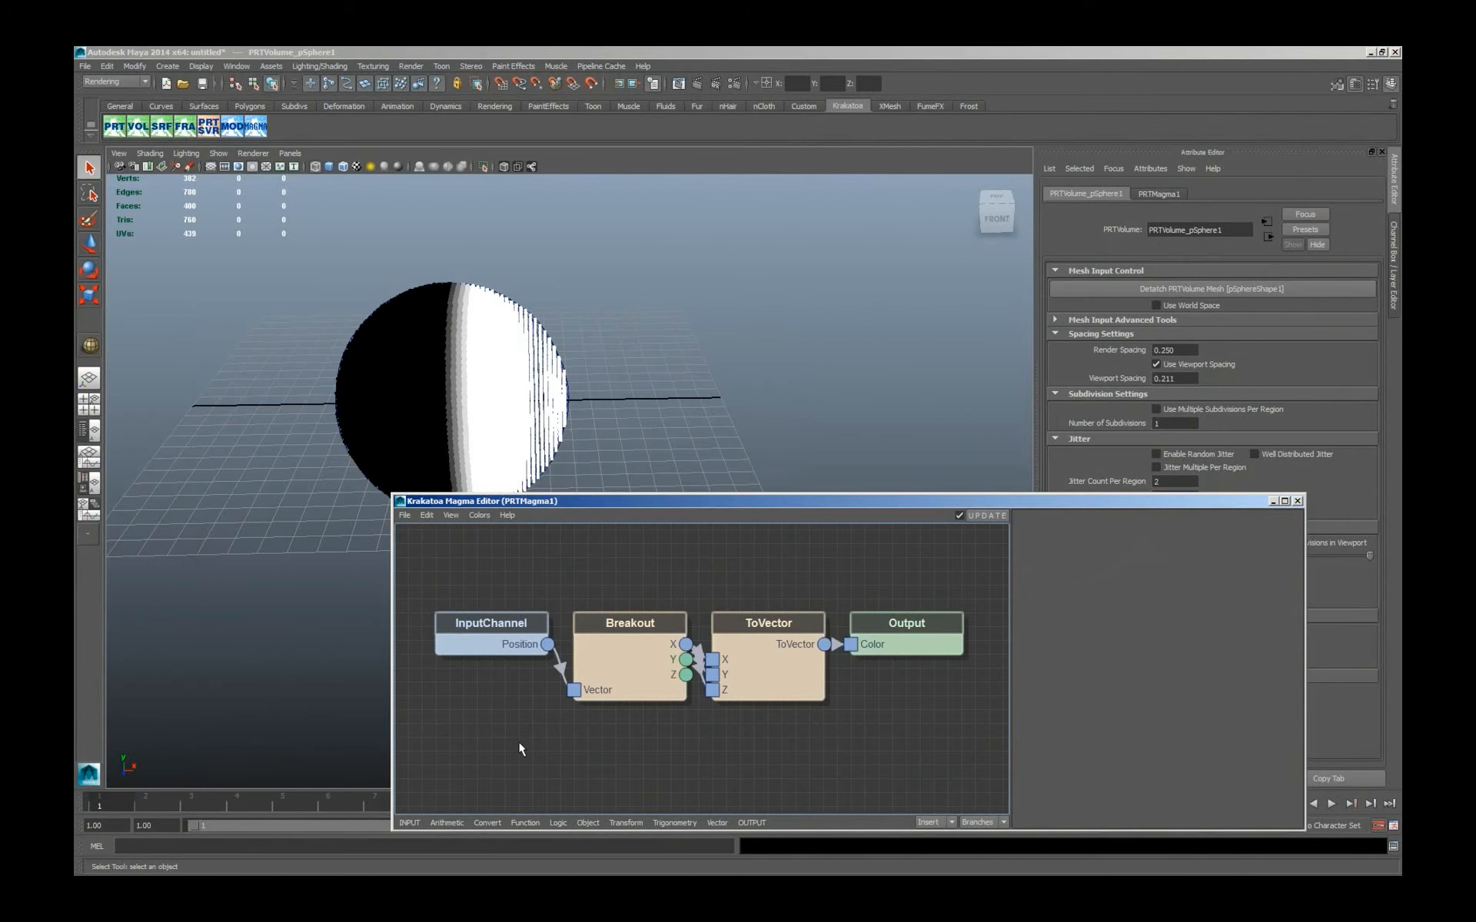
Insert a Divide node between Breakout X and ToVector with a float divisor of 4.7, and enable random jitter on the volume.
click(631, 651)
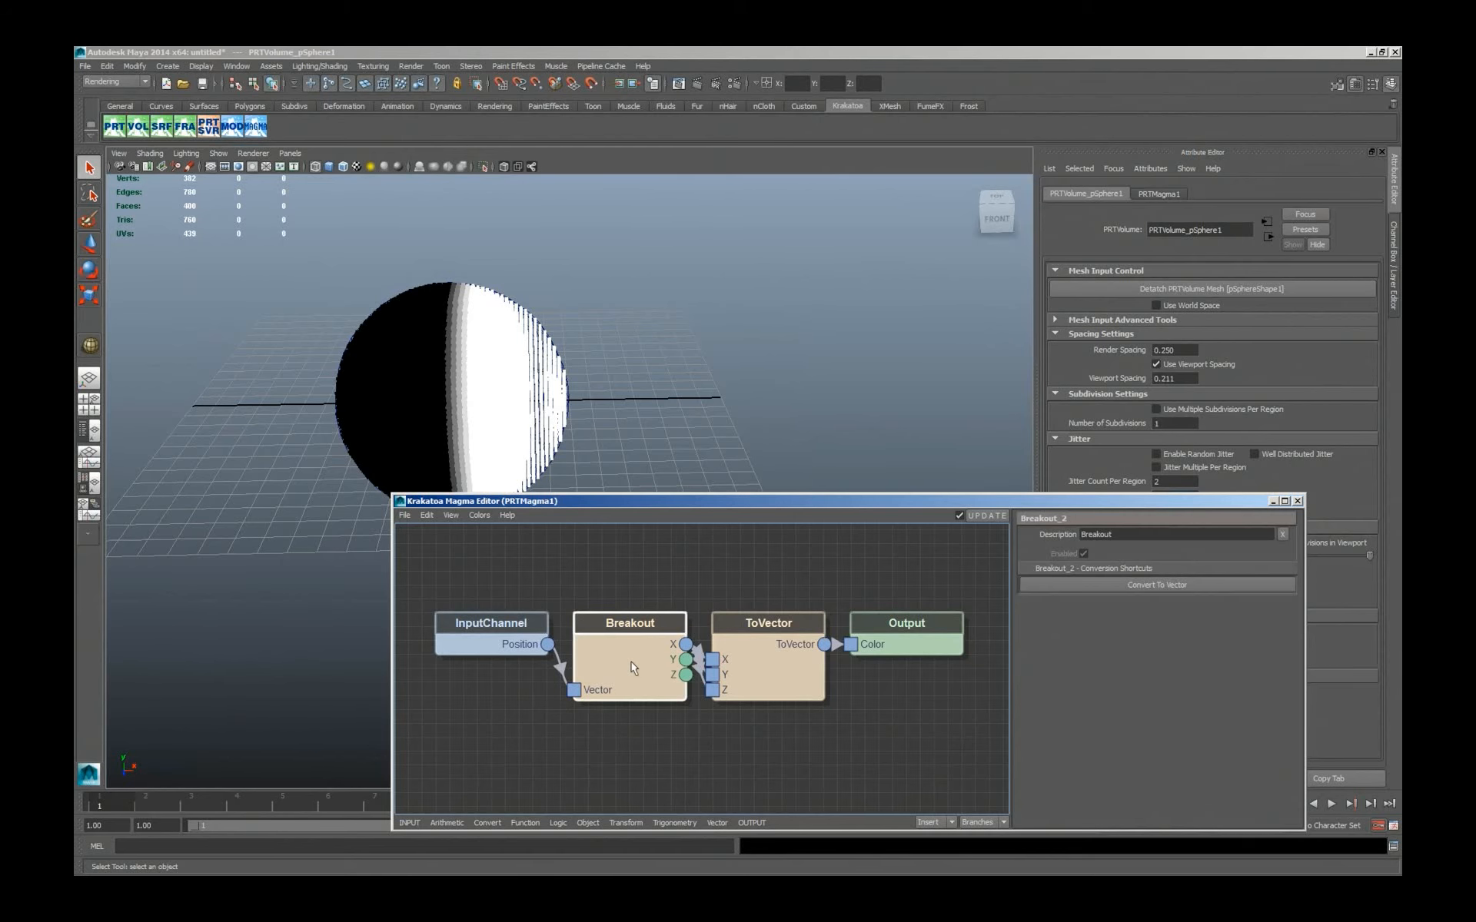
key(slash)
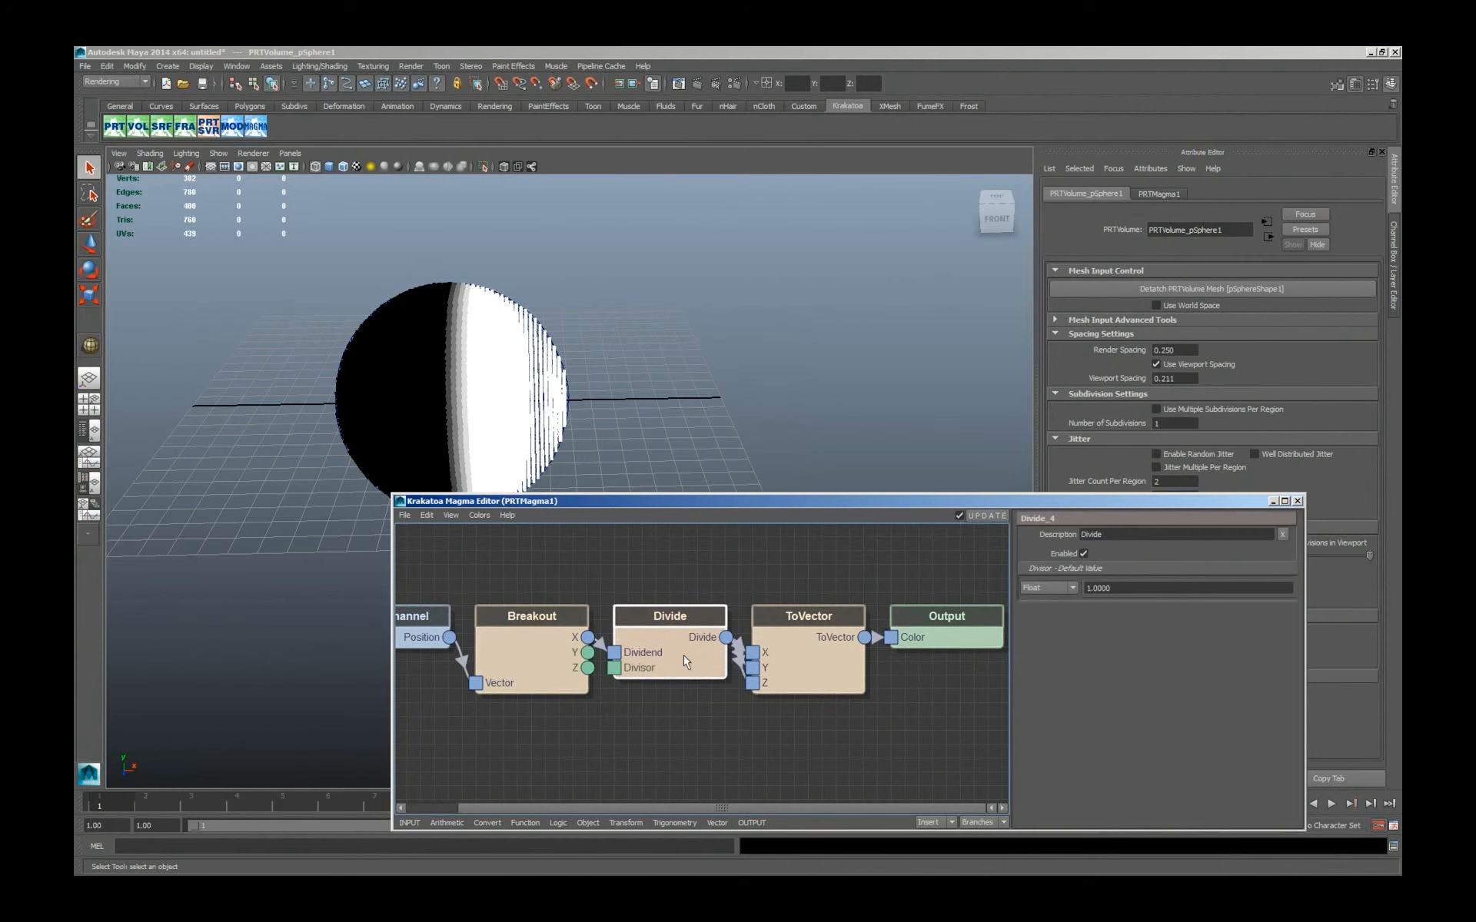
double_click(1095, 588)
text(2.0000)
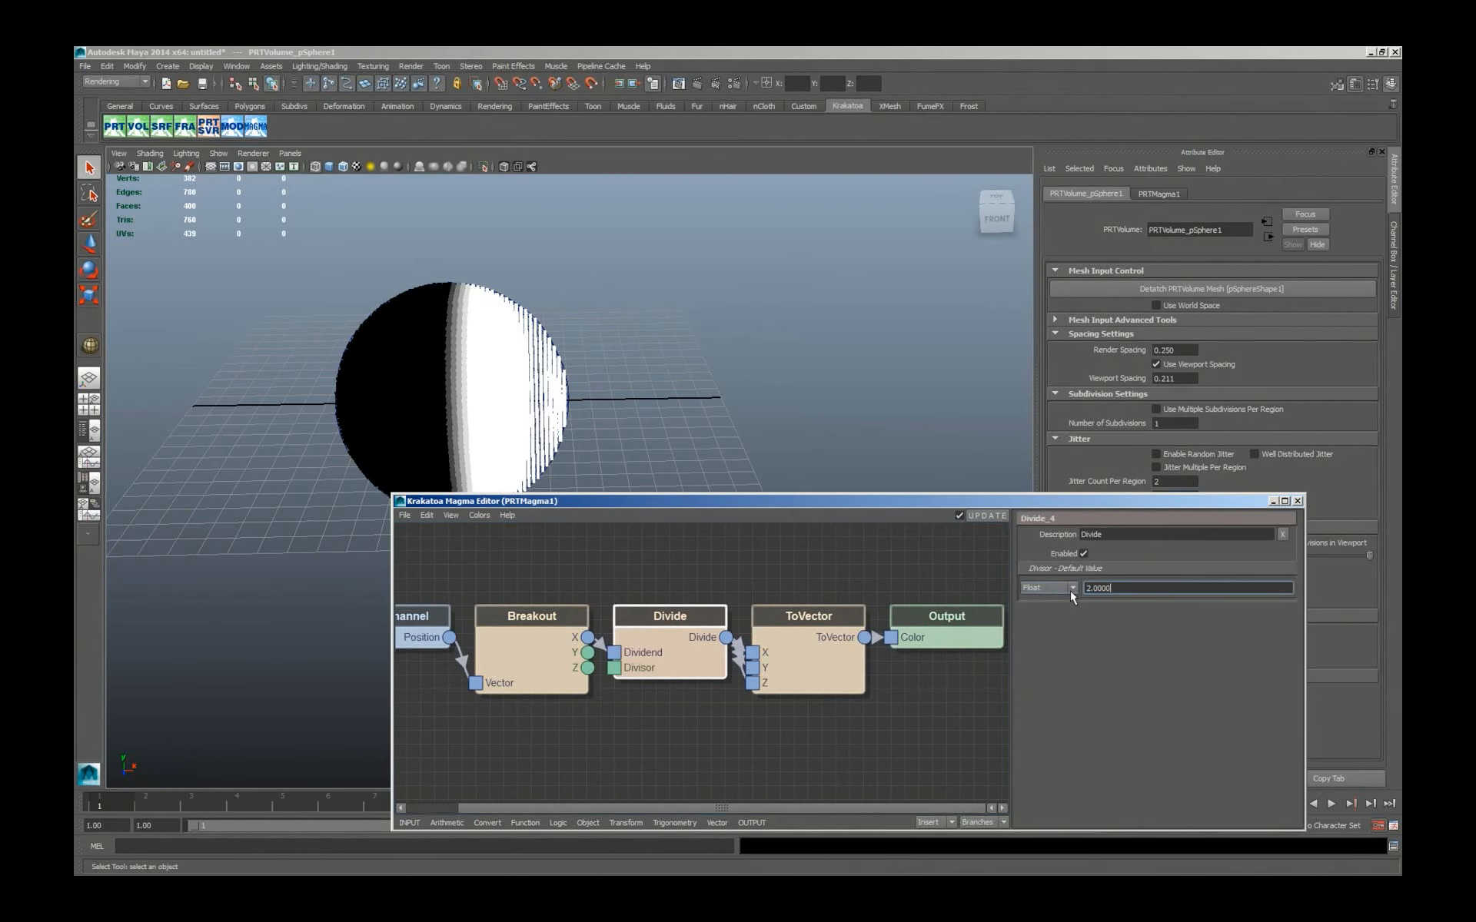
key(Return)
ctrl+drag(1111, 587, 1149, 588)
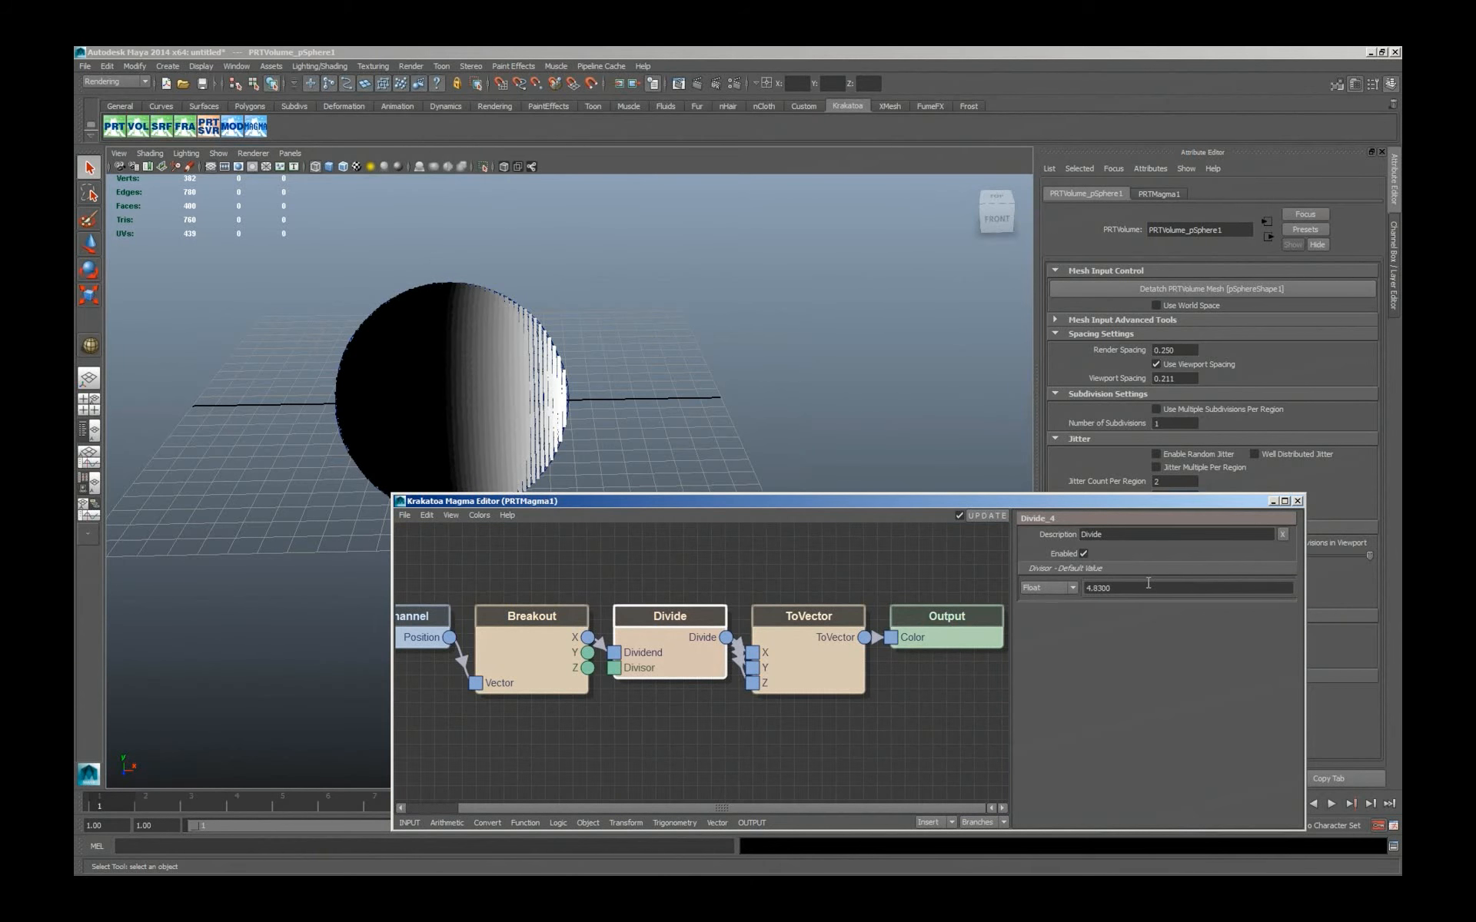
click(1156, 455)
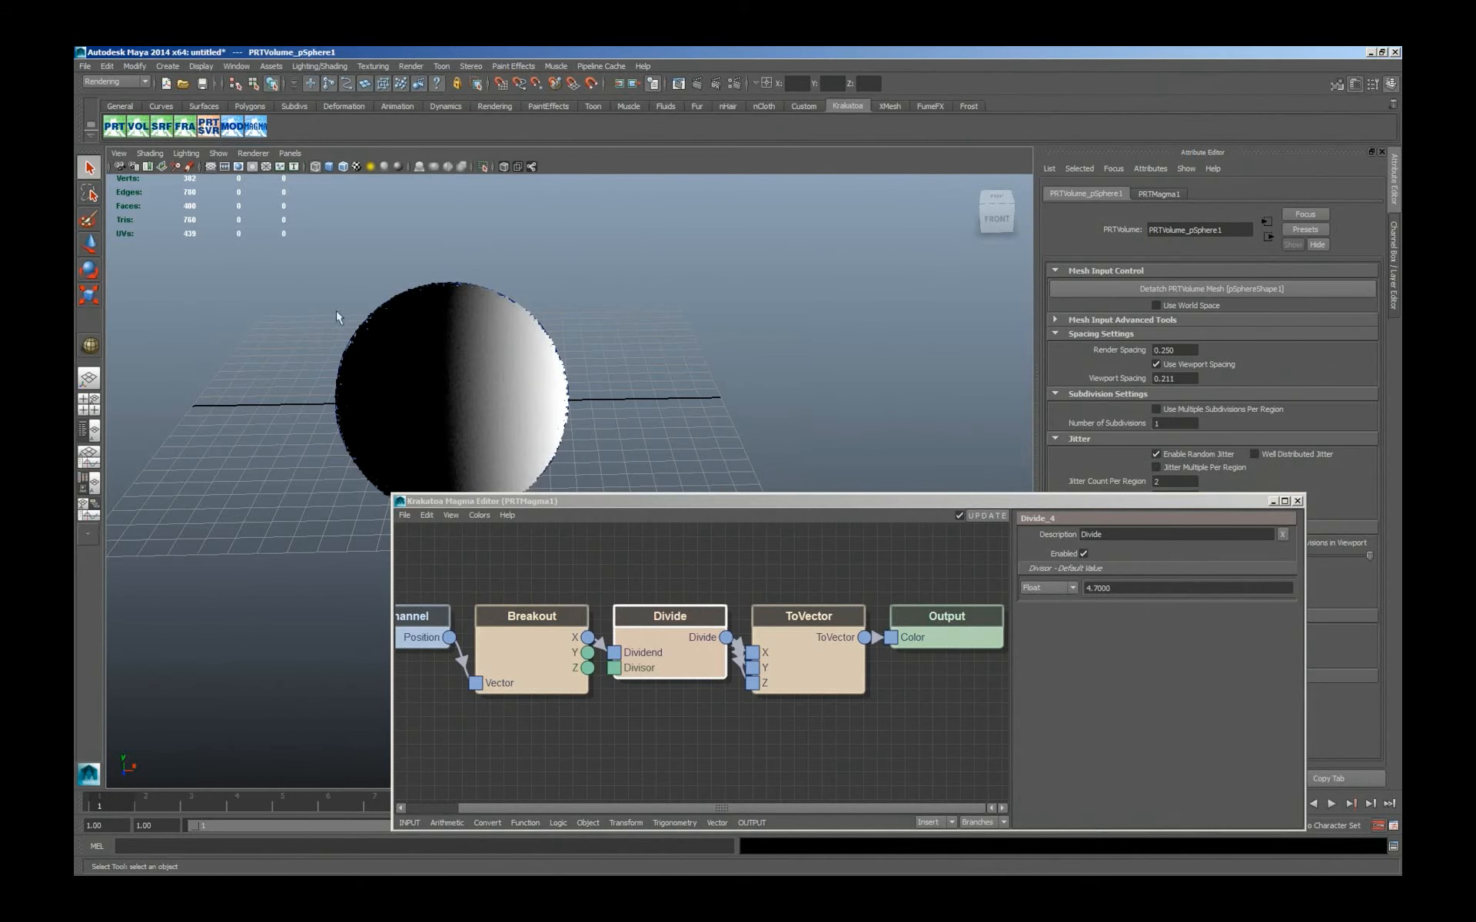
Insert an Abs node between the Breakout X output and the Divide node.
click(551, 678)
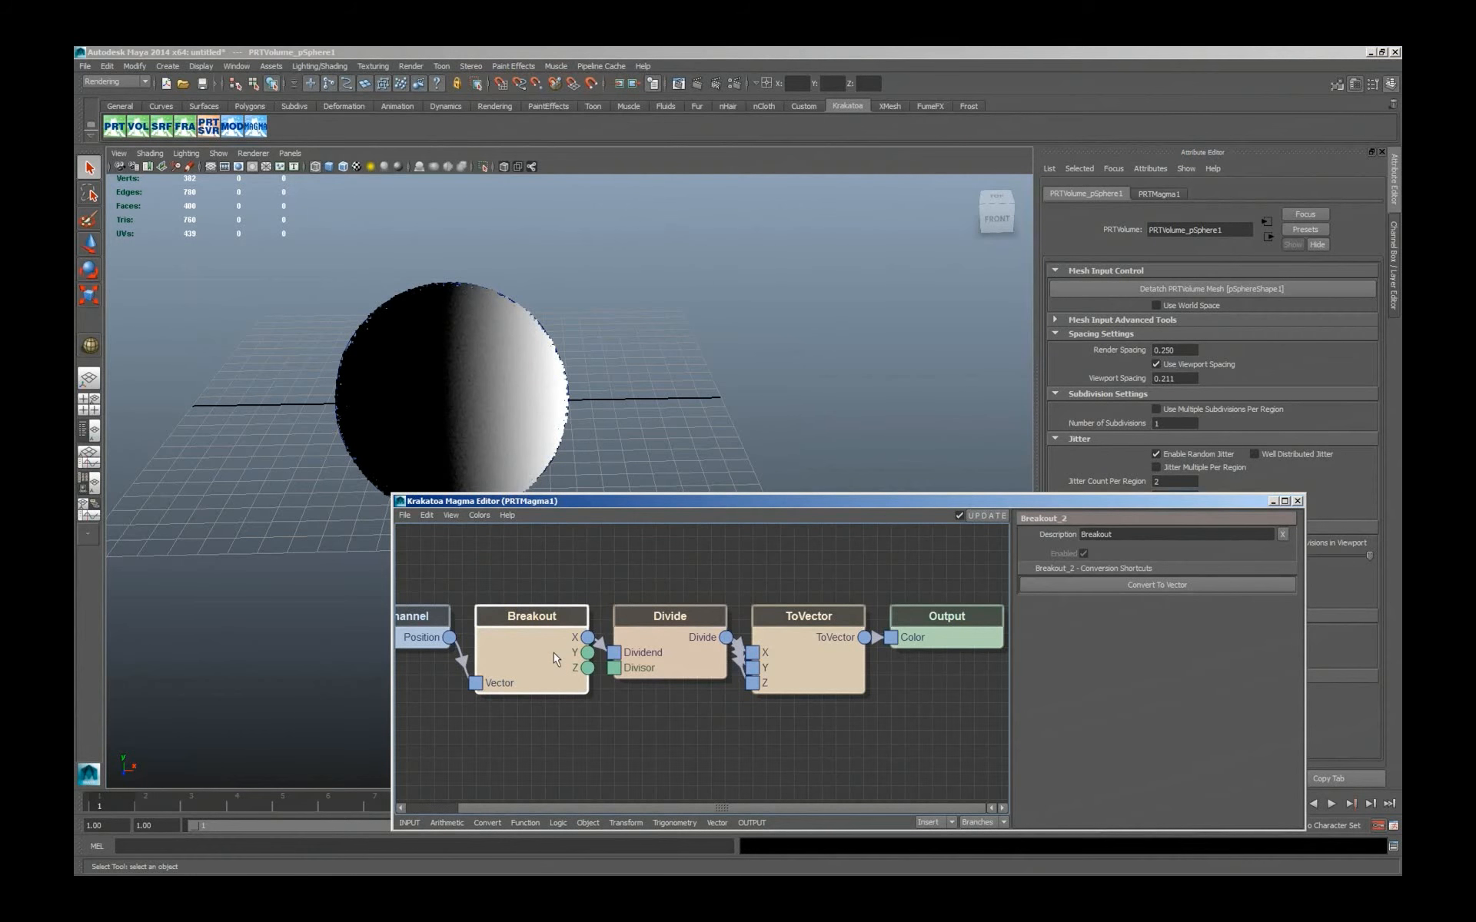
key(alt+a)
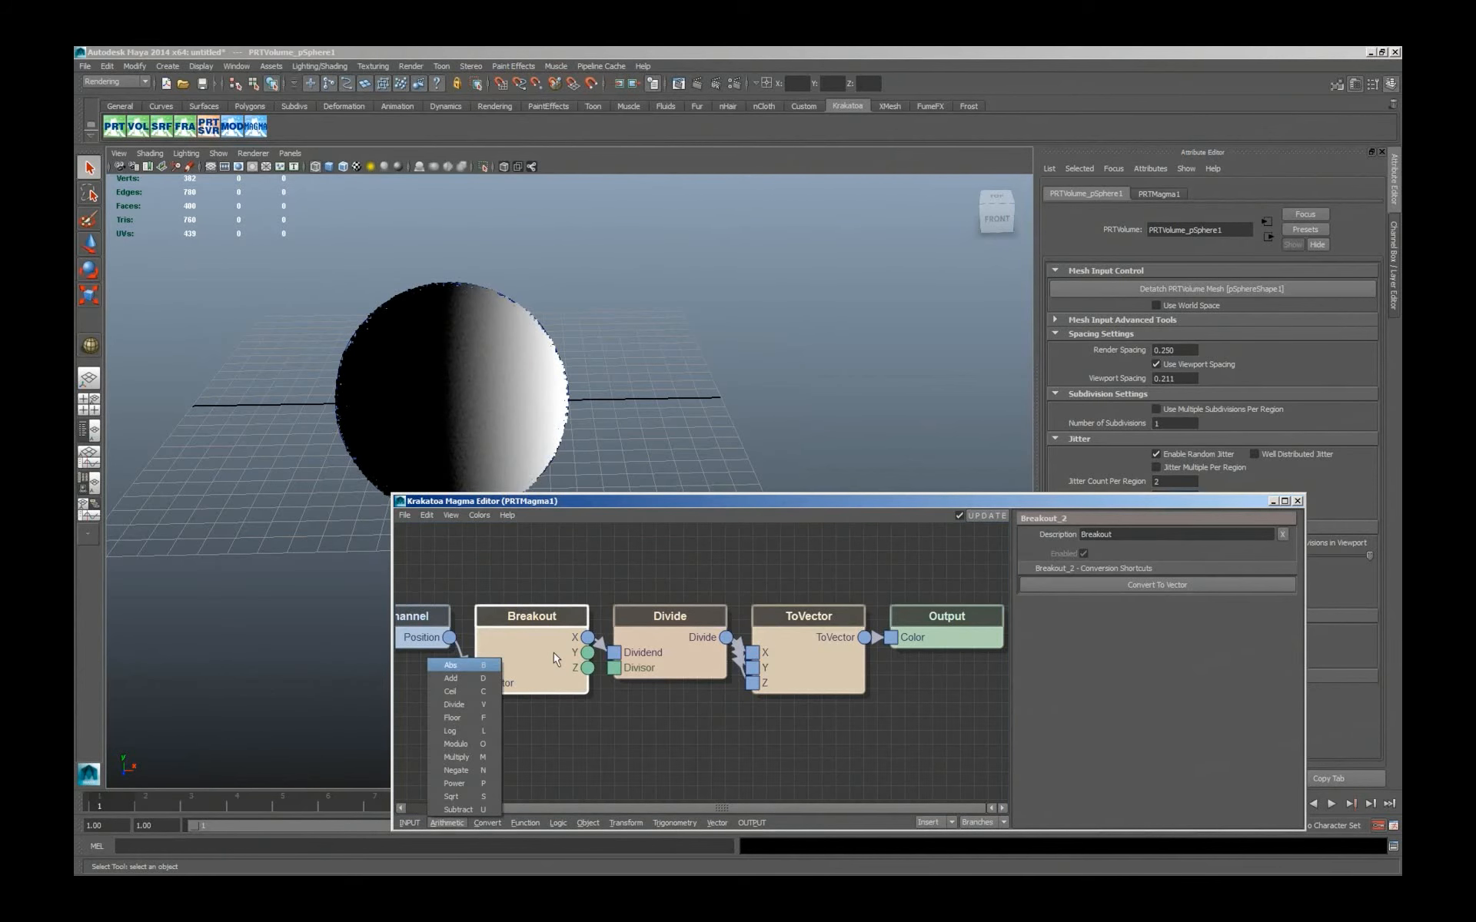
key(b)
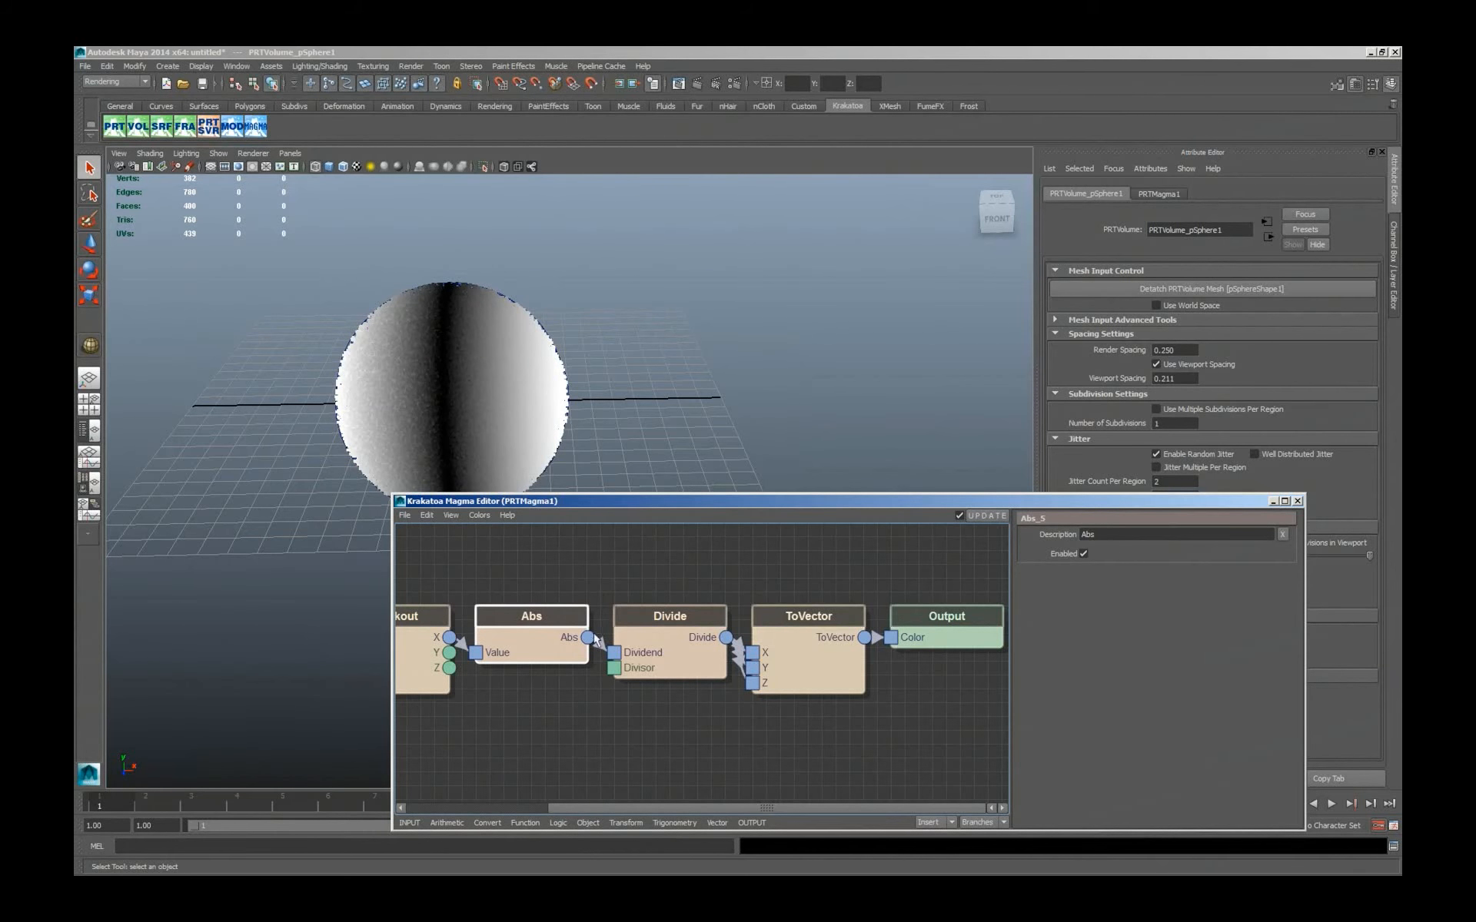
Select pSphere1 in the Outliner and reduce its polySphere1 radius to about 2.52.
click(239, 65)
click(260, 463)
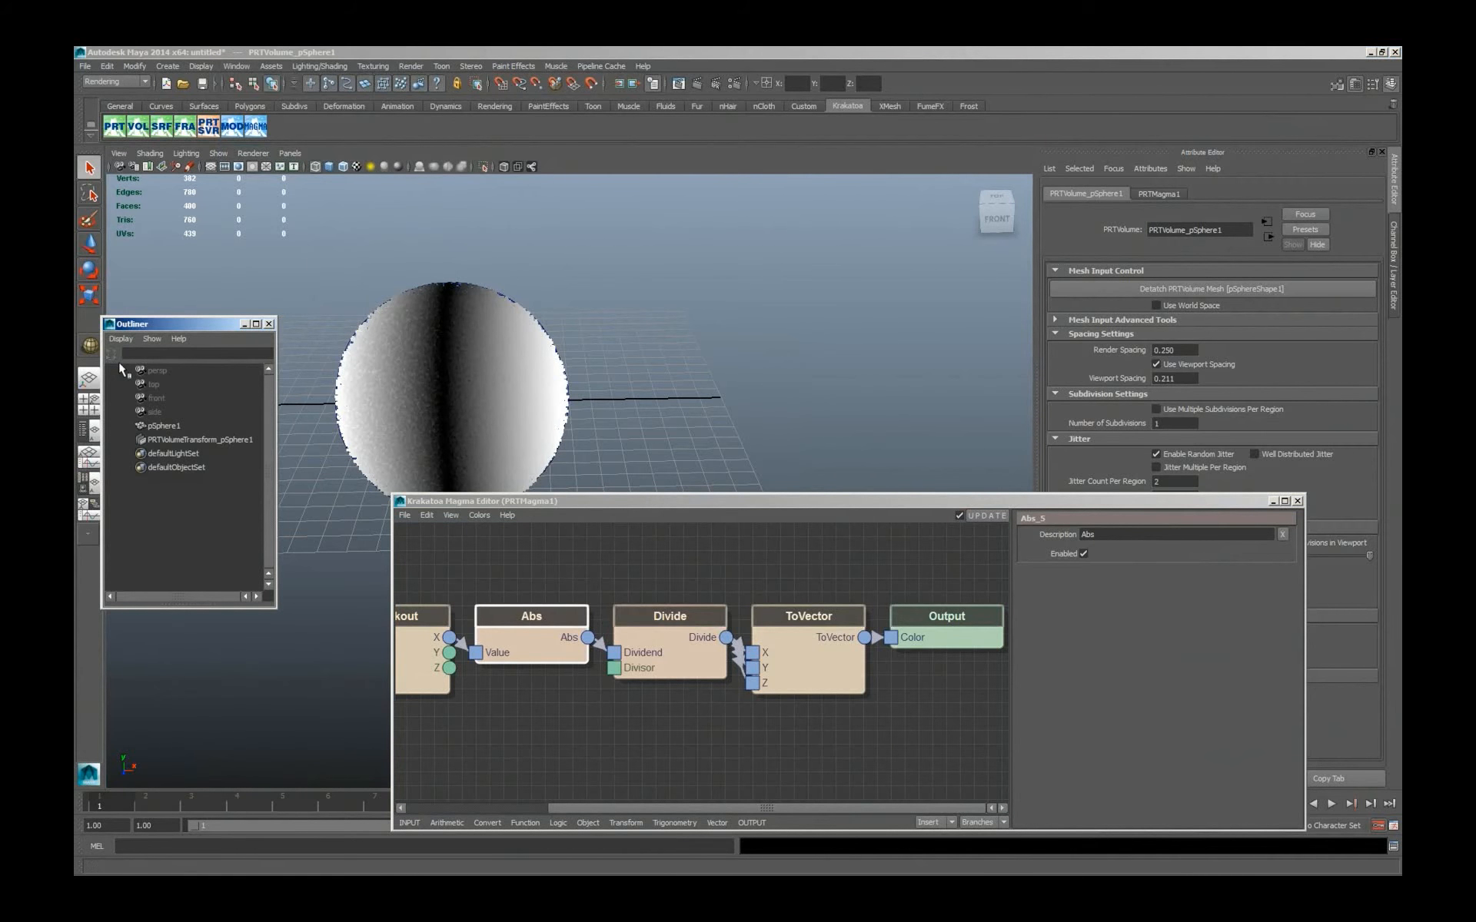
click(162, 425)
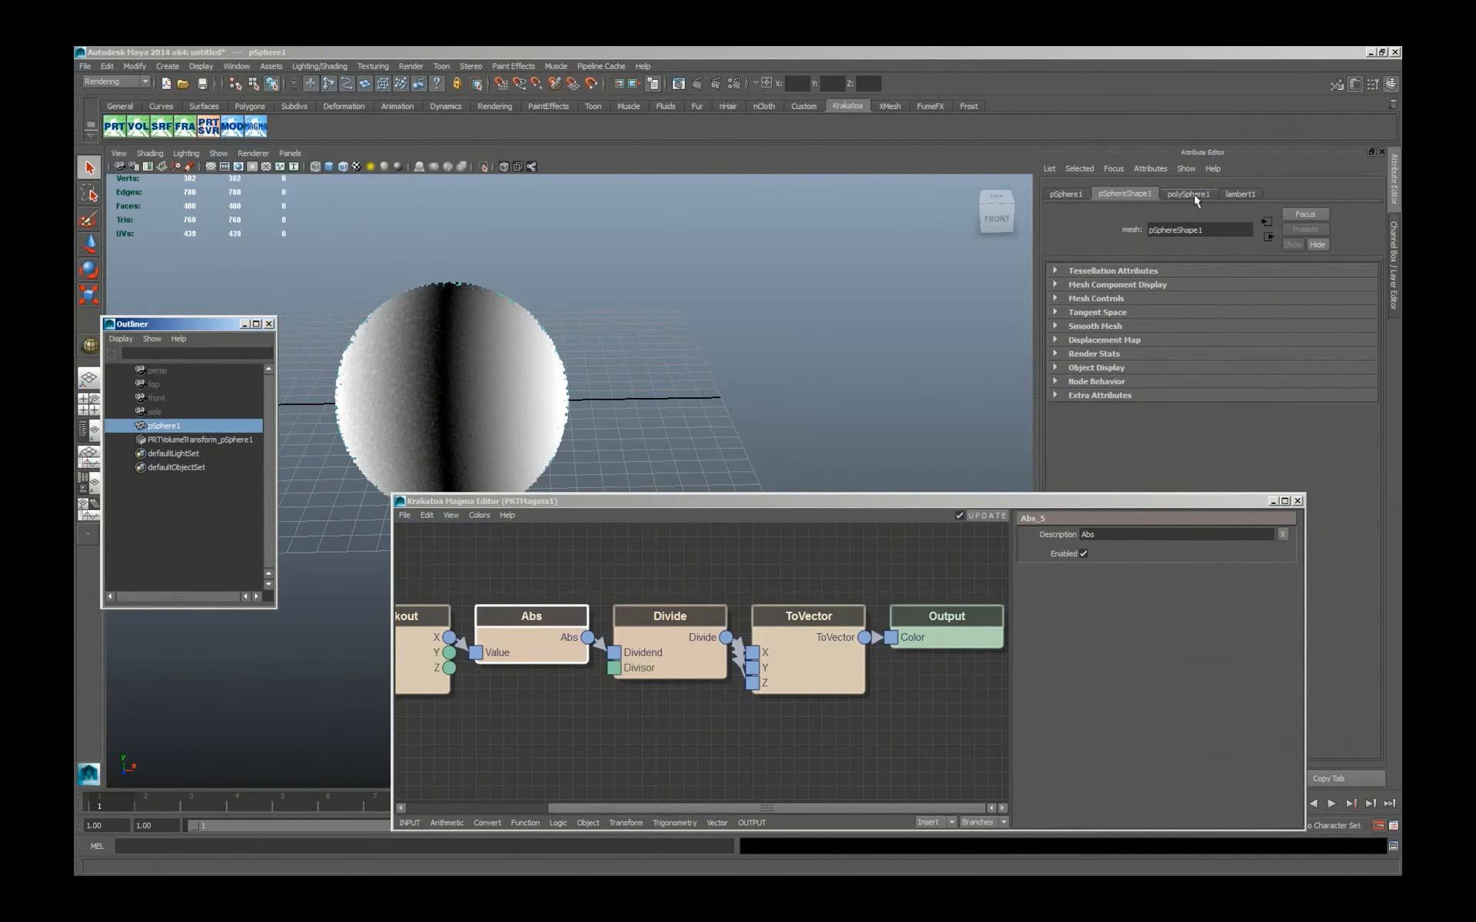
click(1188, 194)
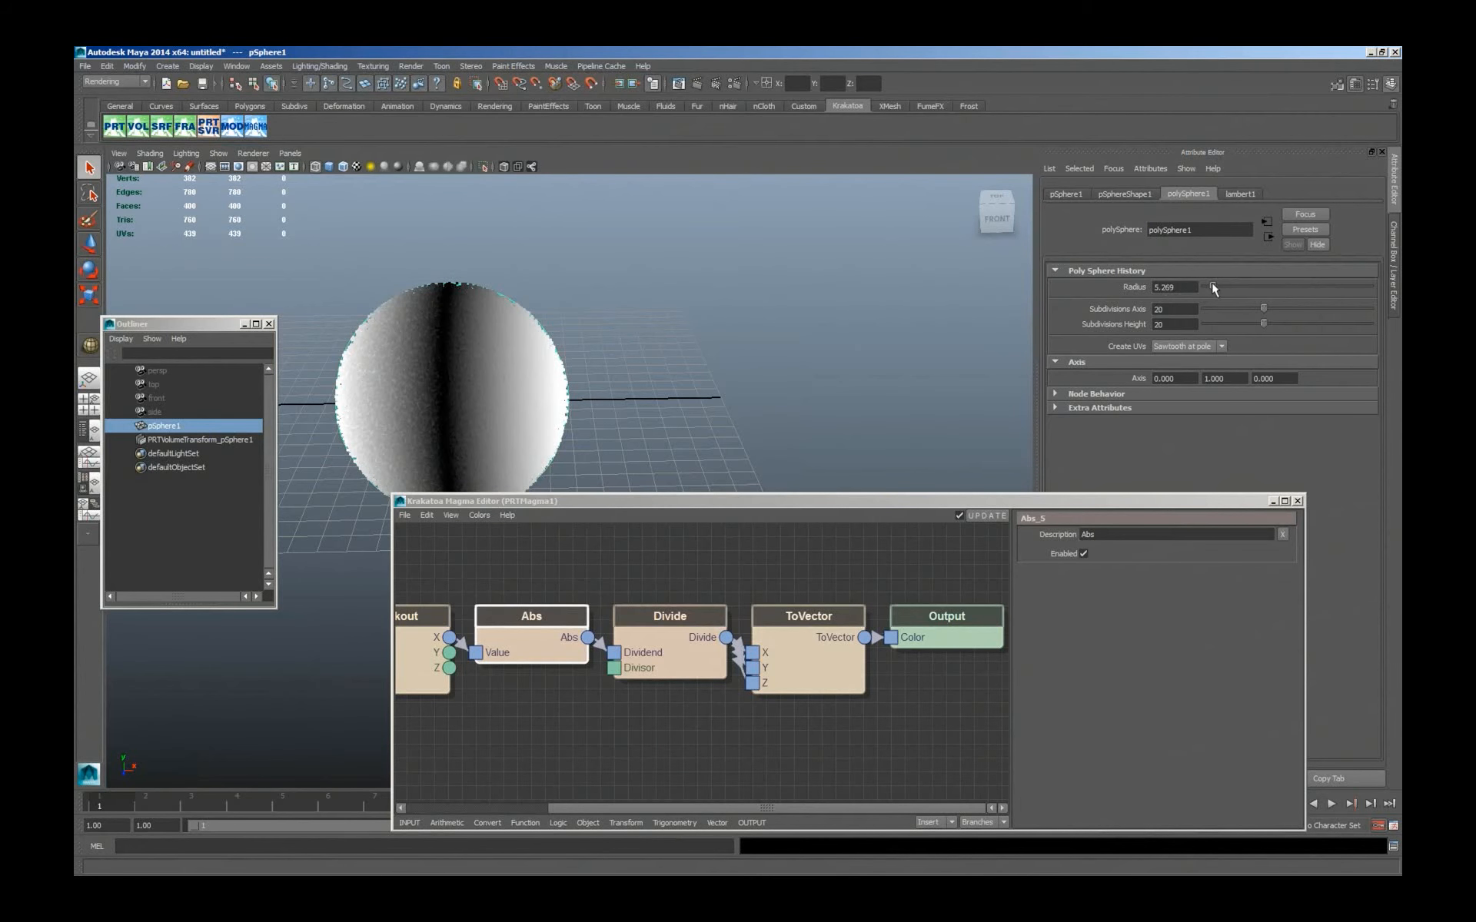
drag(1213, 285, 1207, 286)
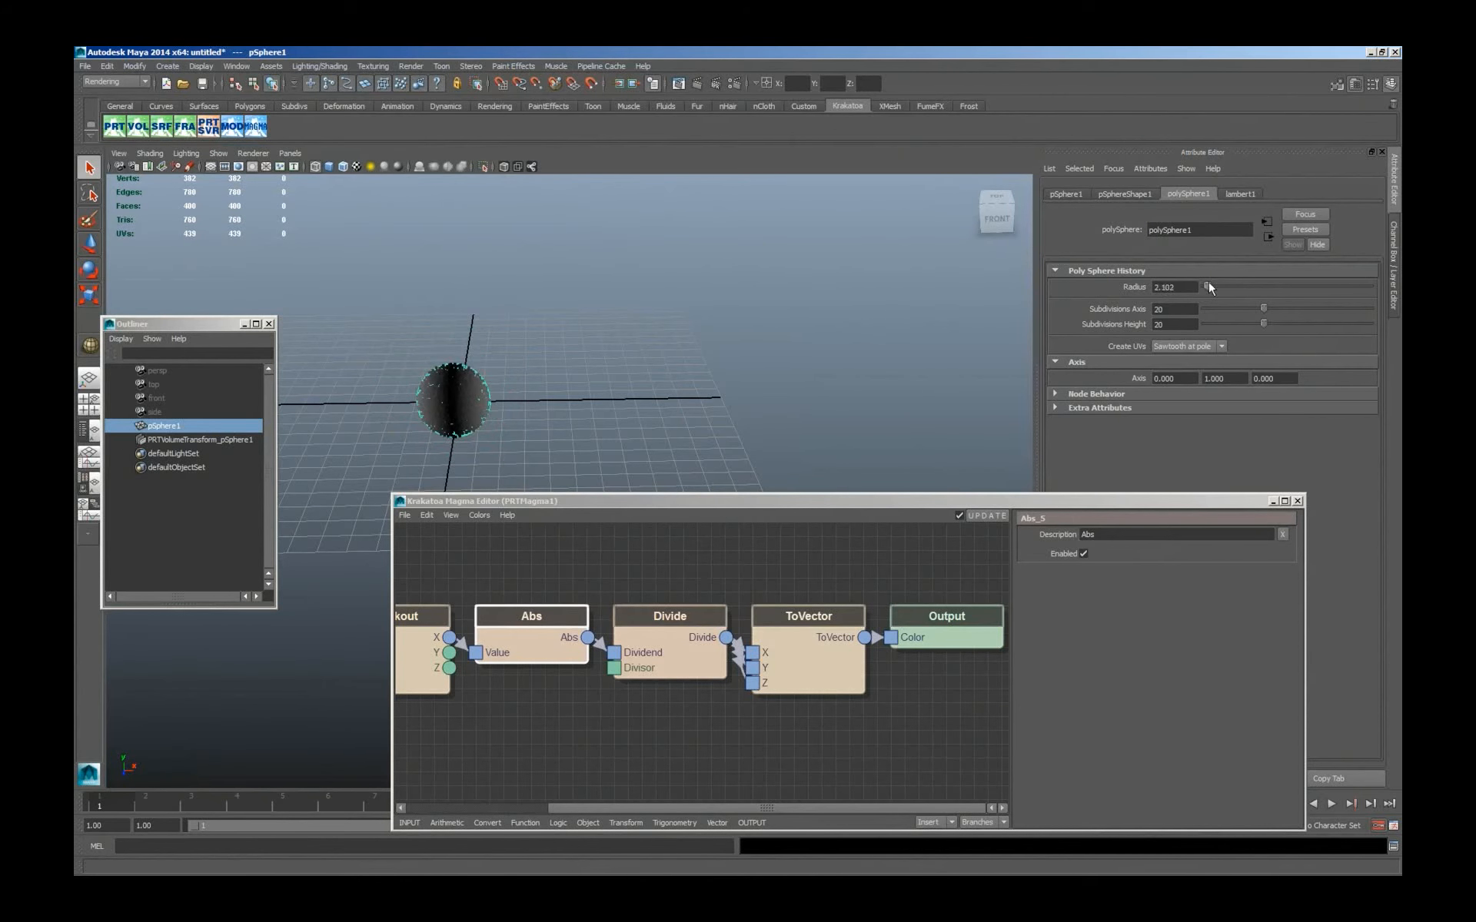
drag(1208, 282, 1208, 282)
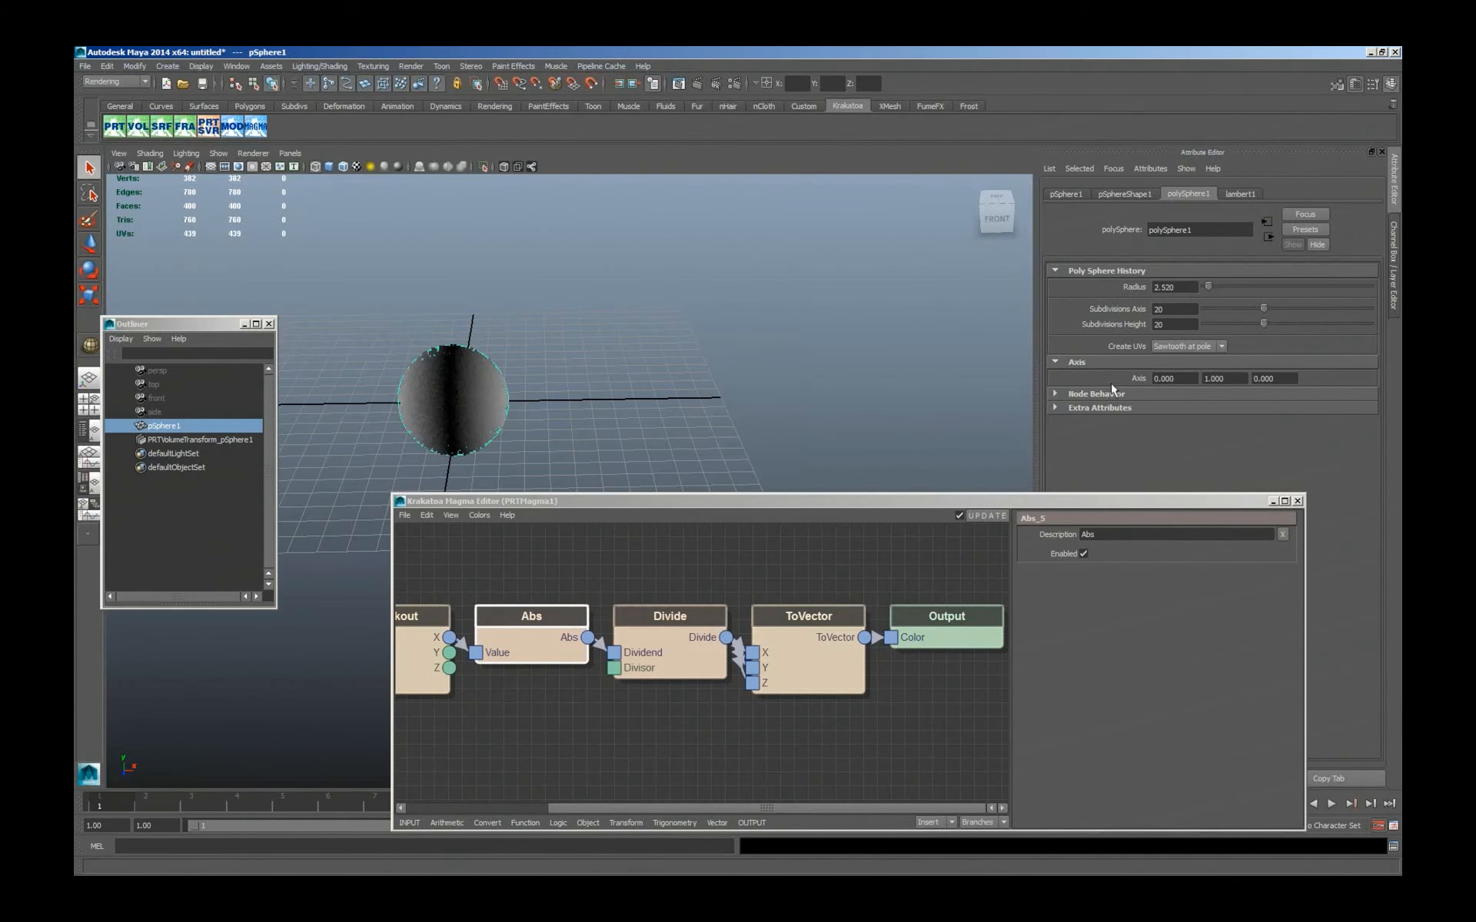
Try an InputValue node on the Divide node's Divisor, look at its value's expression options, and delete the node.
drag(783, 811, 643, 809)
click(685, 703)
click(855, 668)
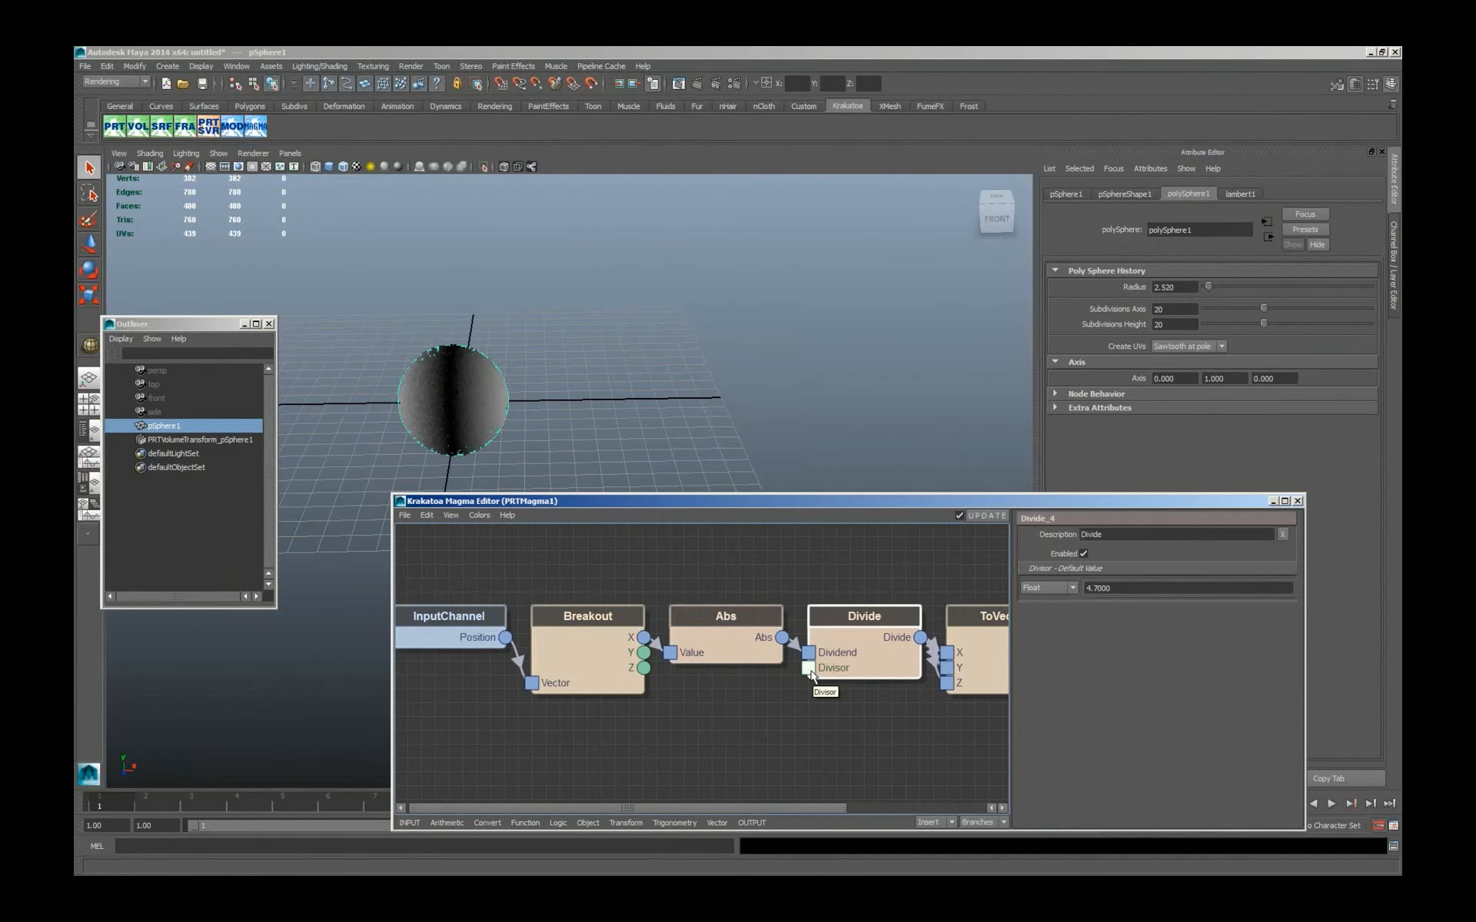
drag(808, 668, 739, 707)
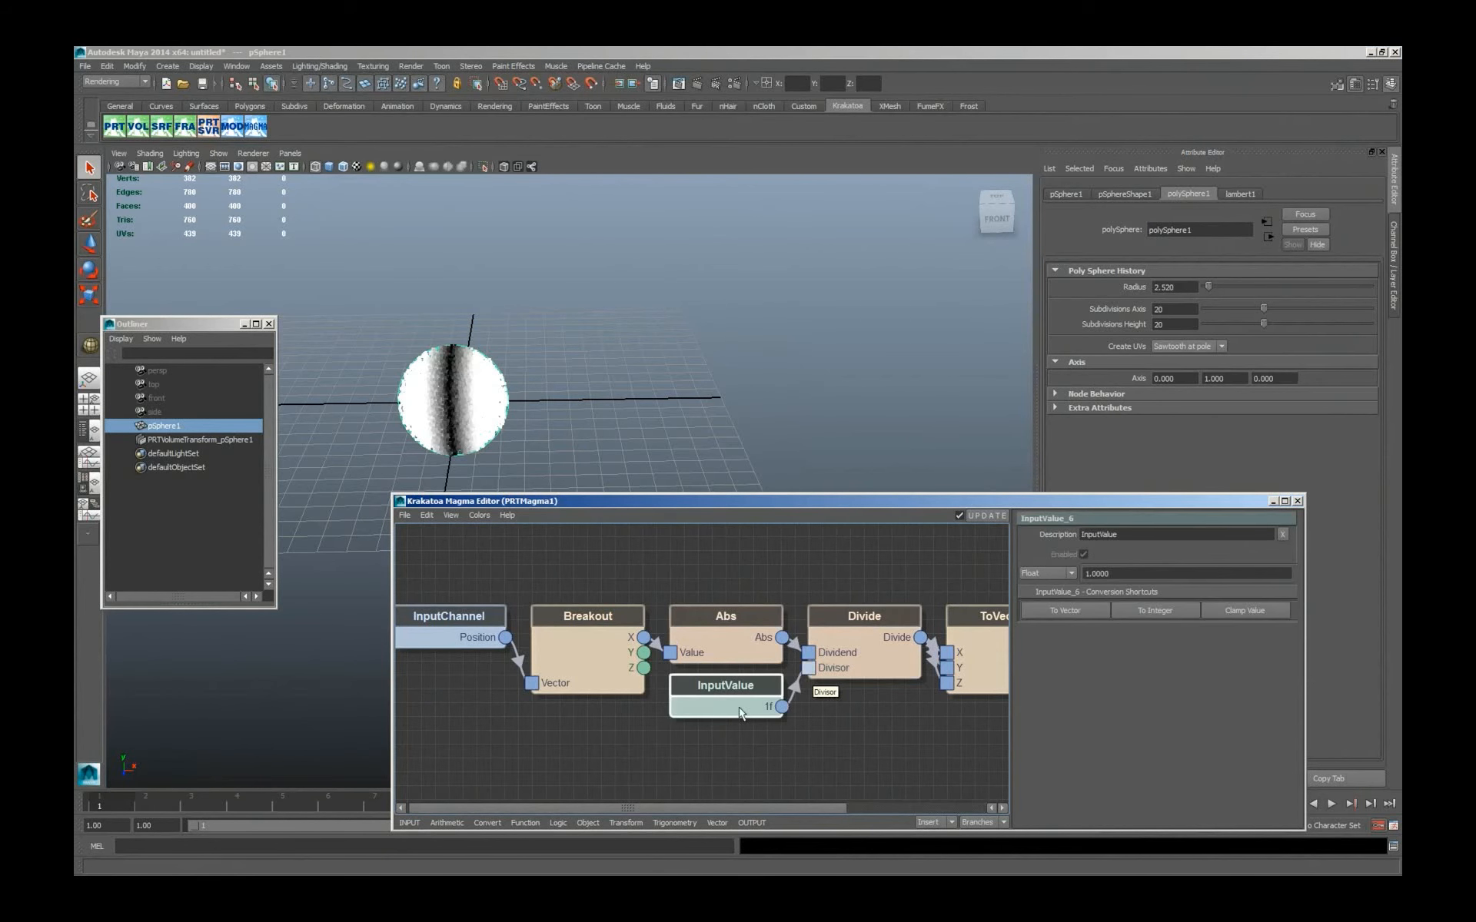
right_click(1107, 574)
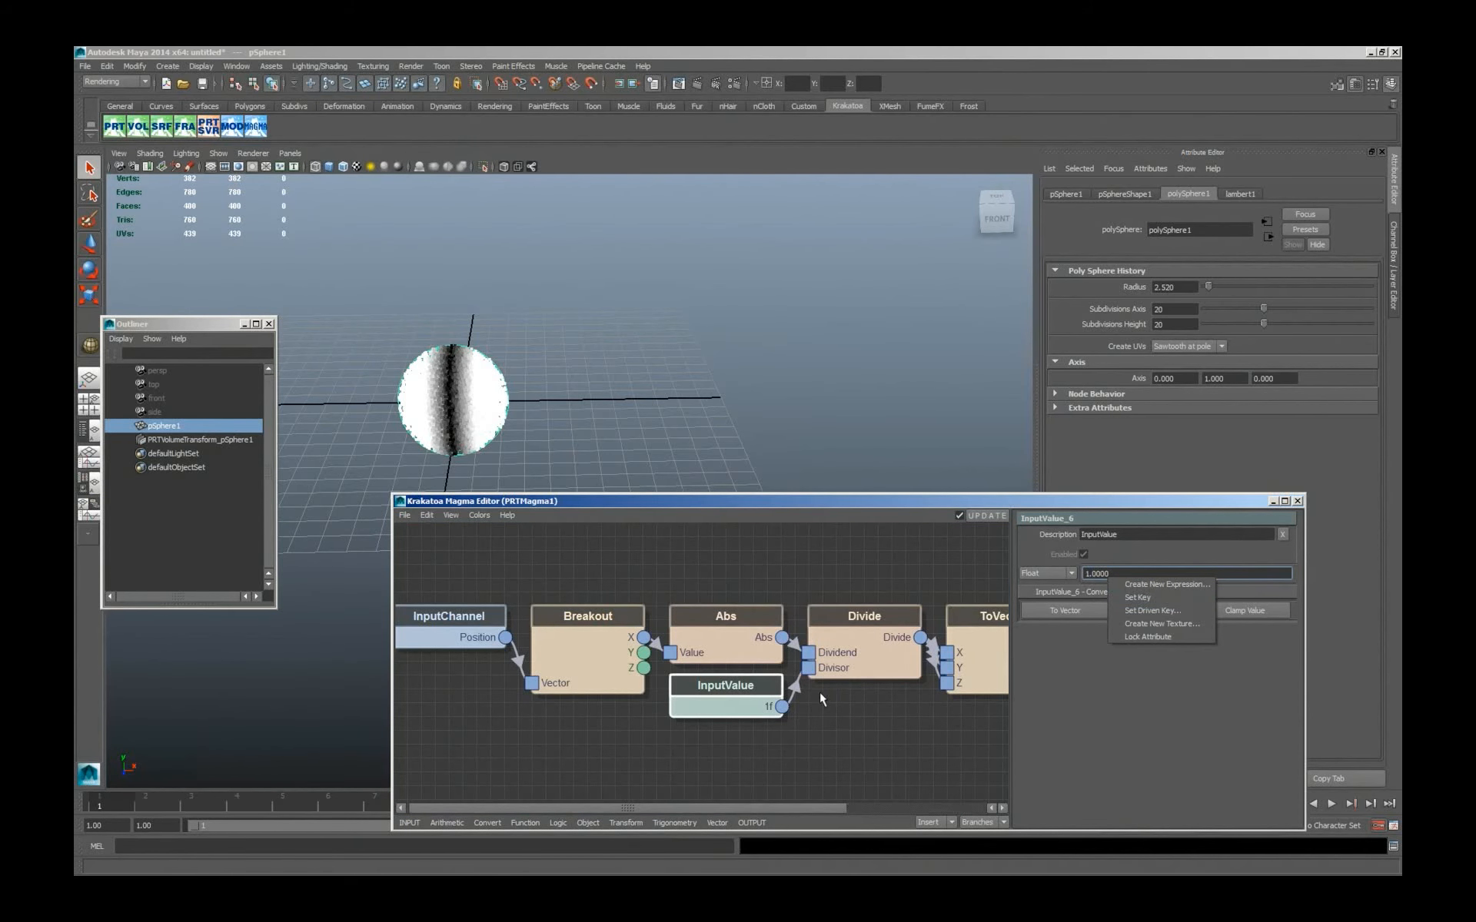
click(794, 736)
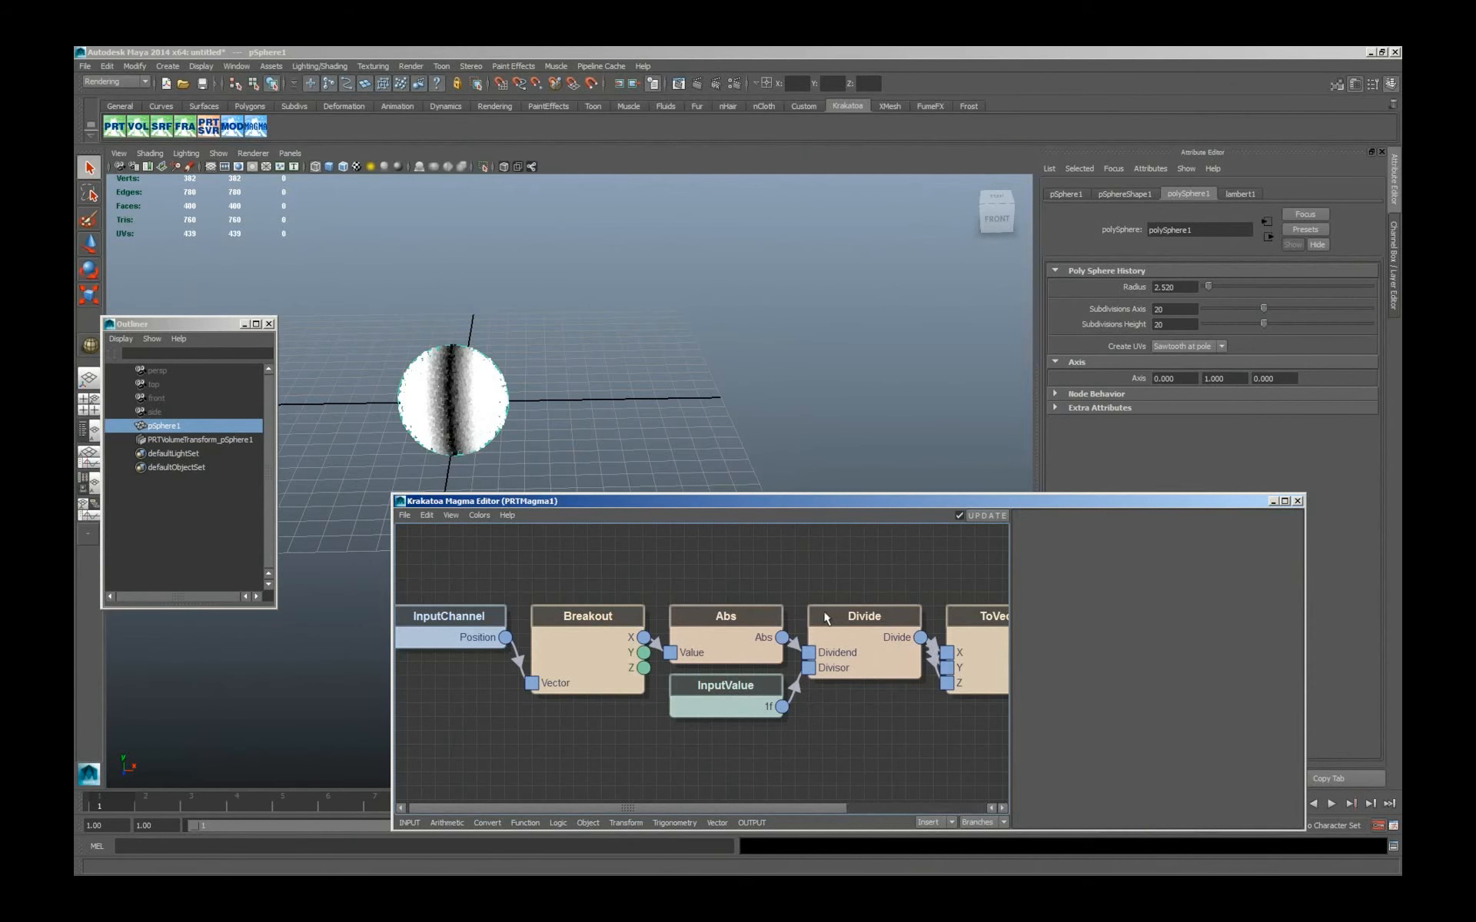
click(754, 700)
key(Delete)
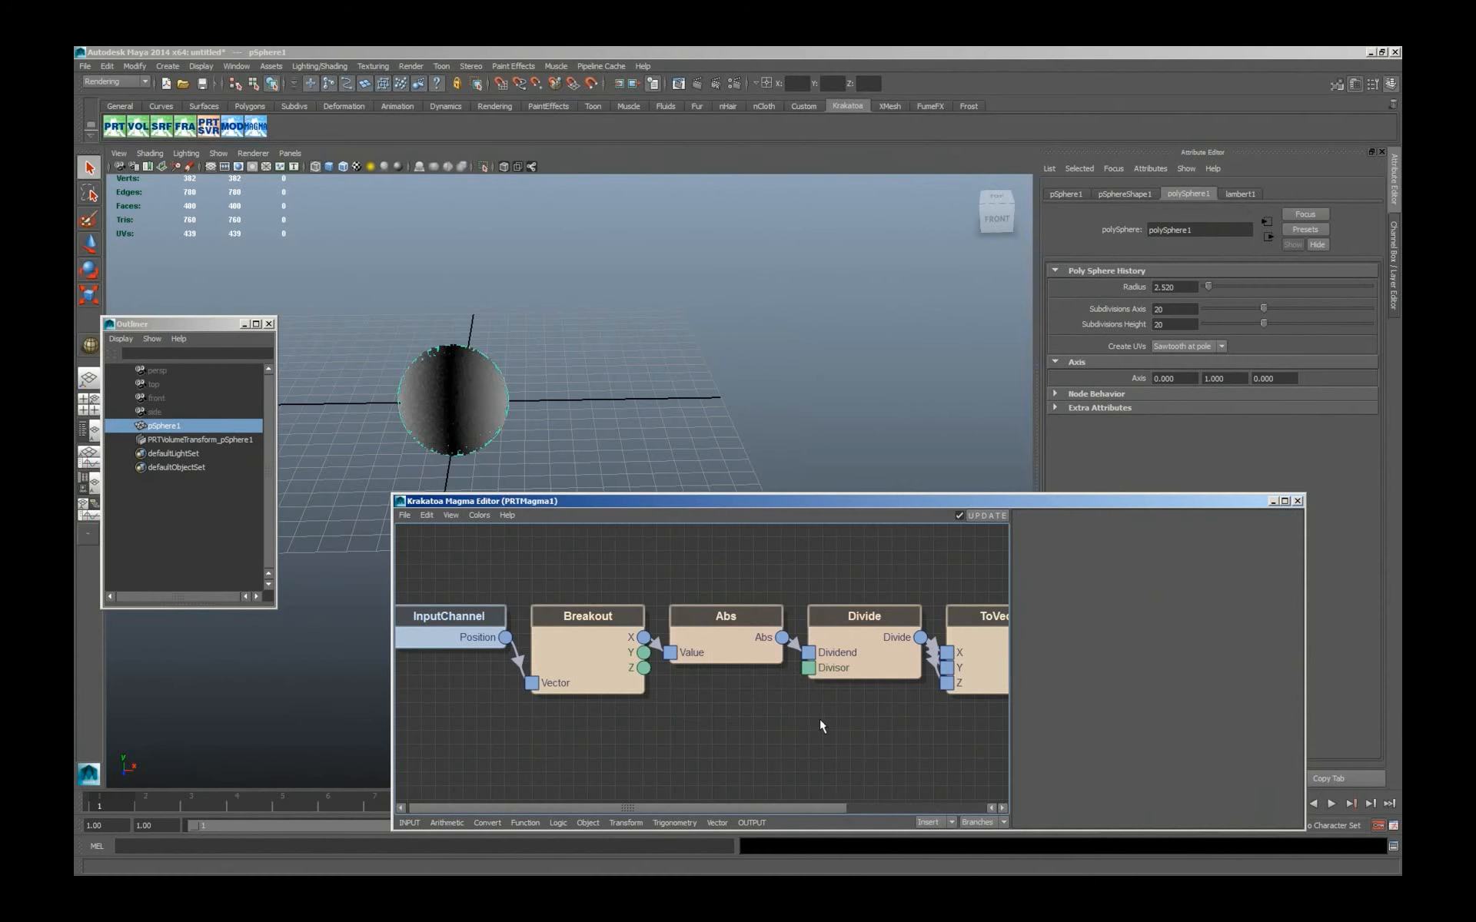
Feed the Divide node's Divisor from a PropertyQuery node whose Object input comes from an InputObject node set to polySphere1.
drag(808, 667, 700, 722)
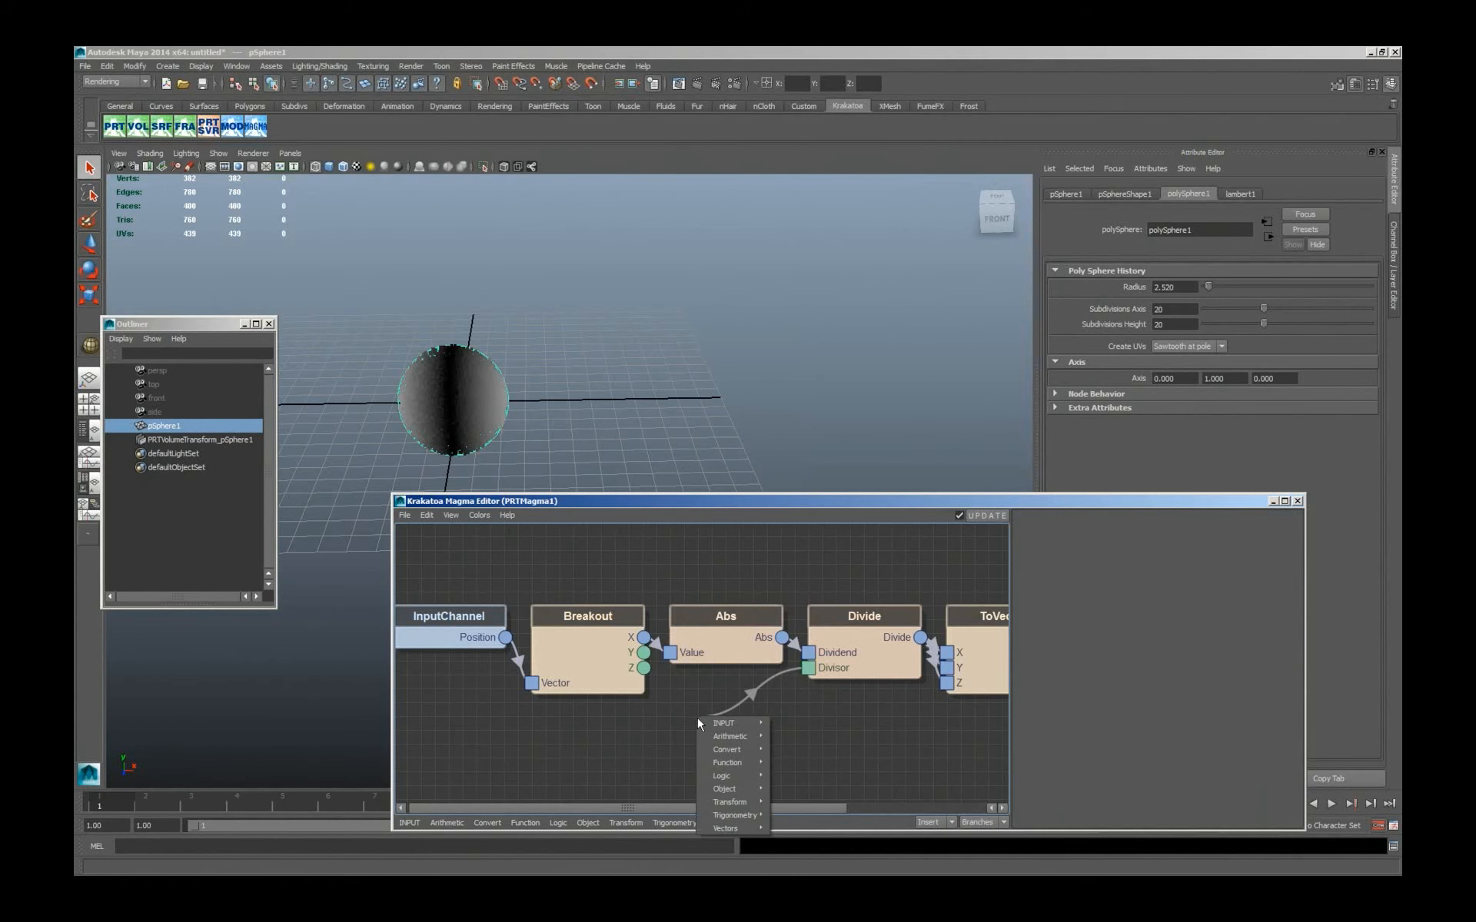
mouse_move(727, 788)
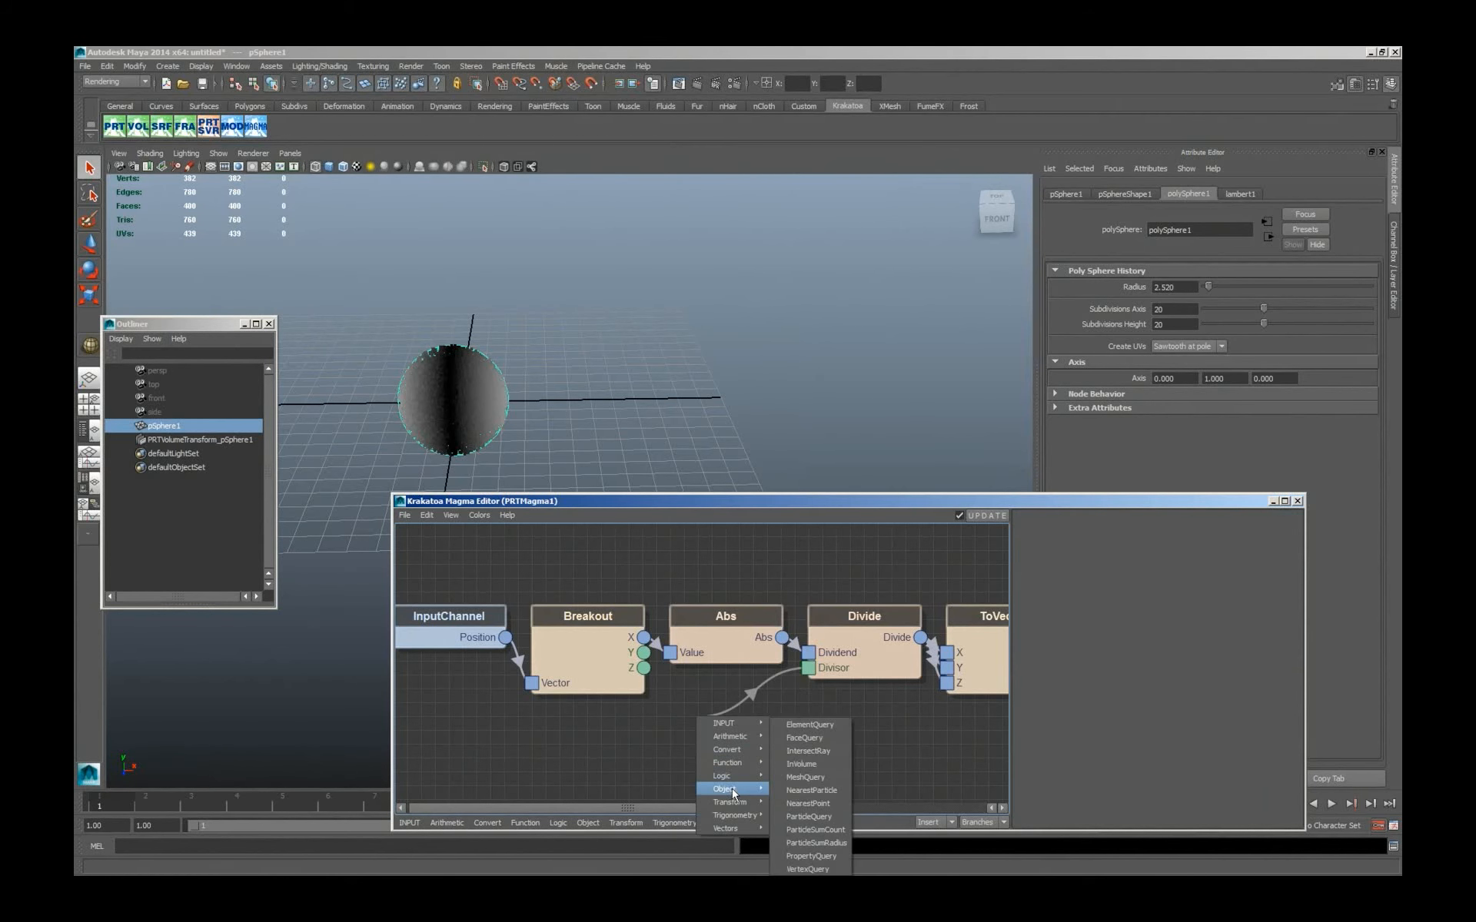
click(811, 856)
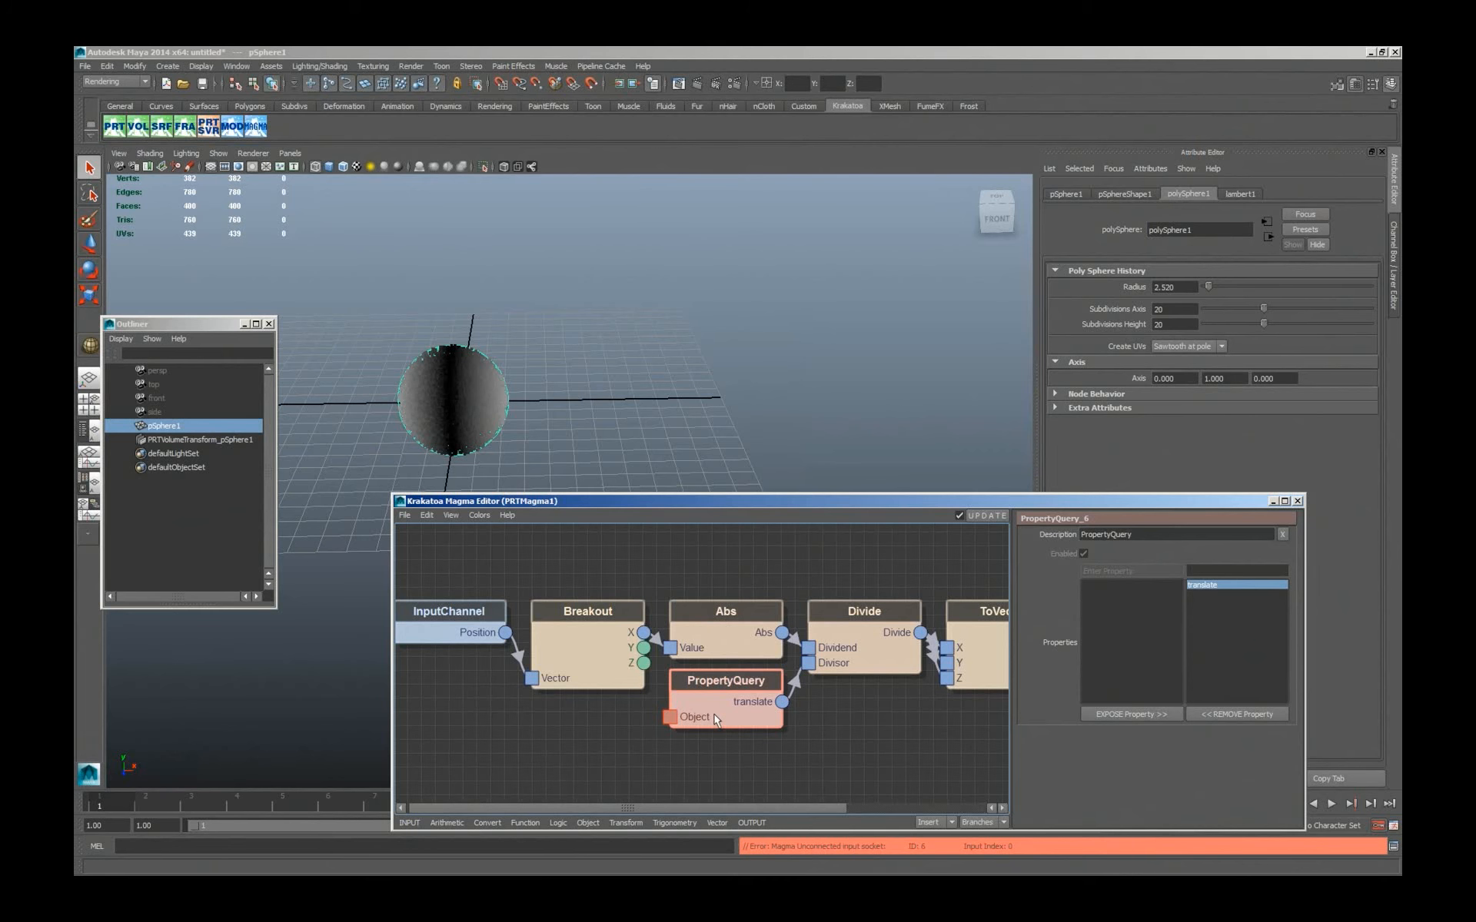
drag(669, 718, 544, 729)
click(572, 738)
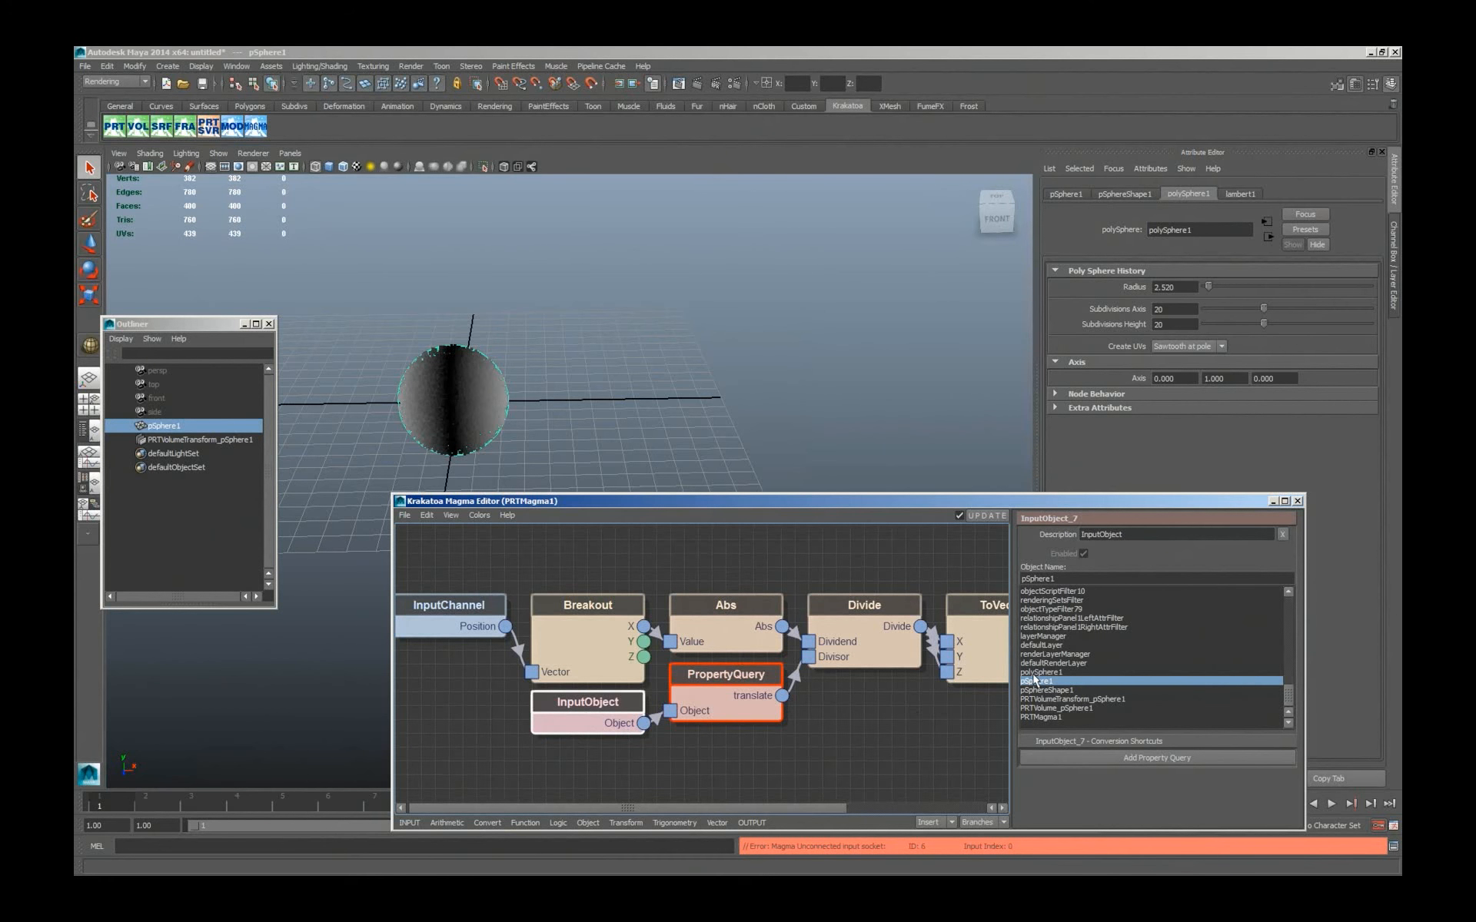
Expose the radius property on the PropertyQuery node and remove translate, so radius drives the Divisor.
click(701, 692)
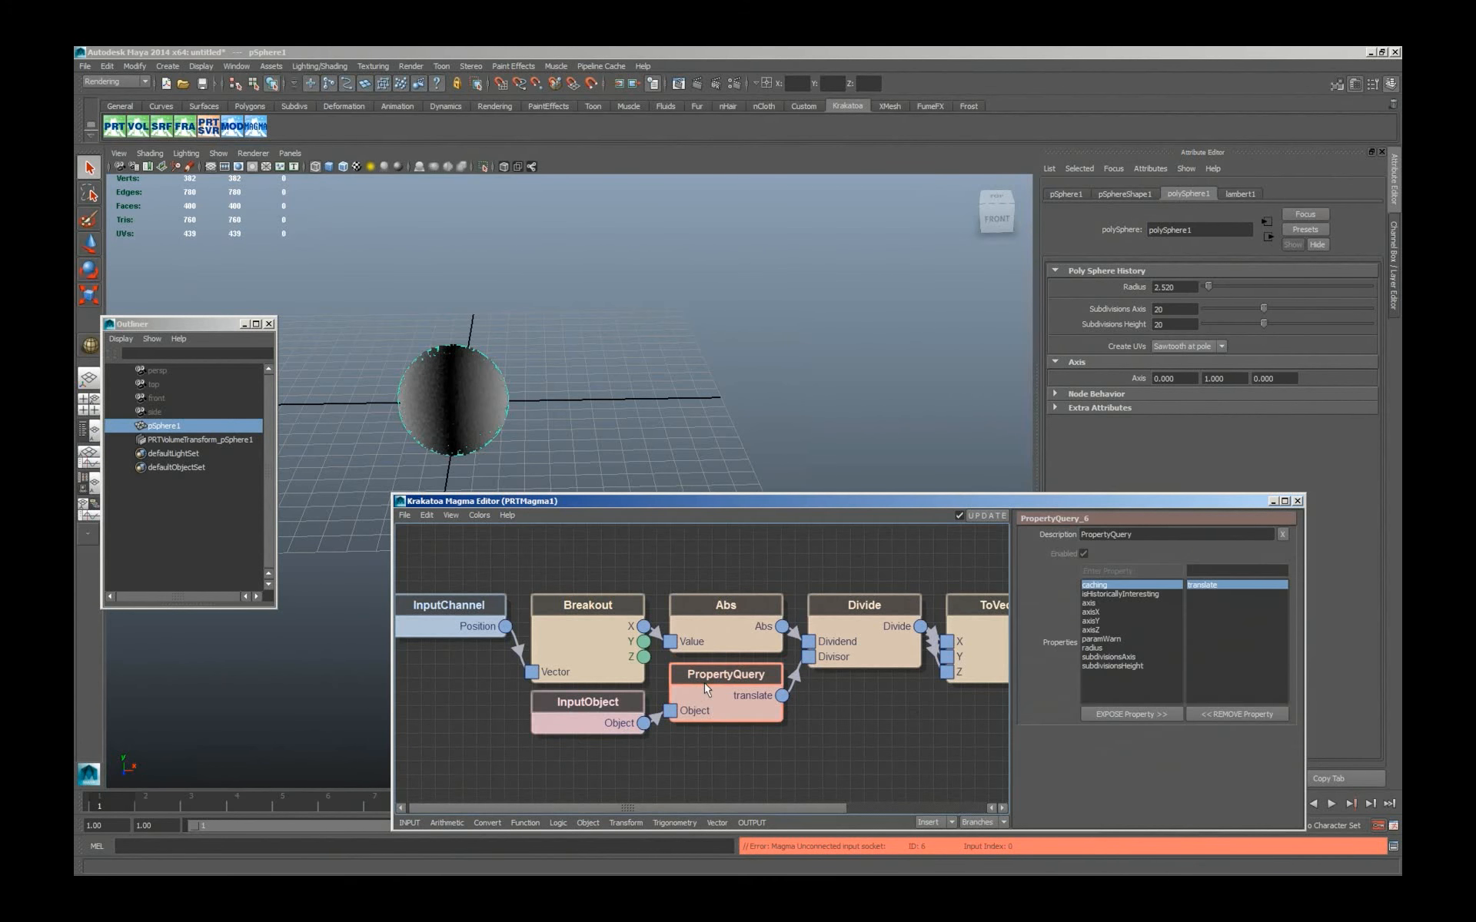
click(1092, 648)
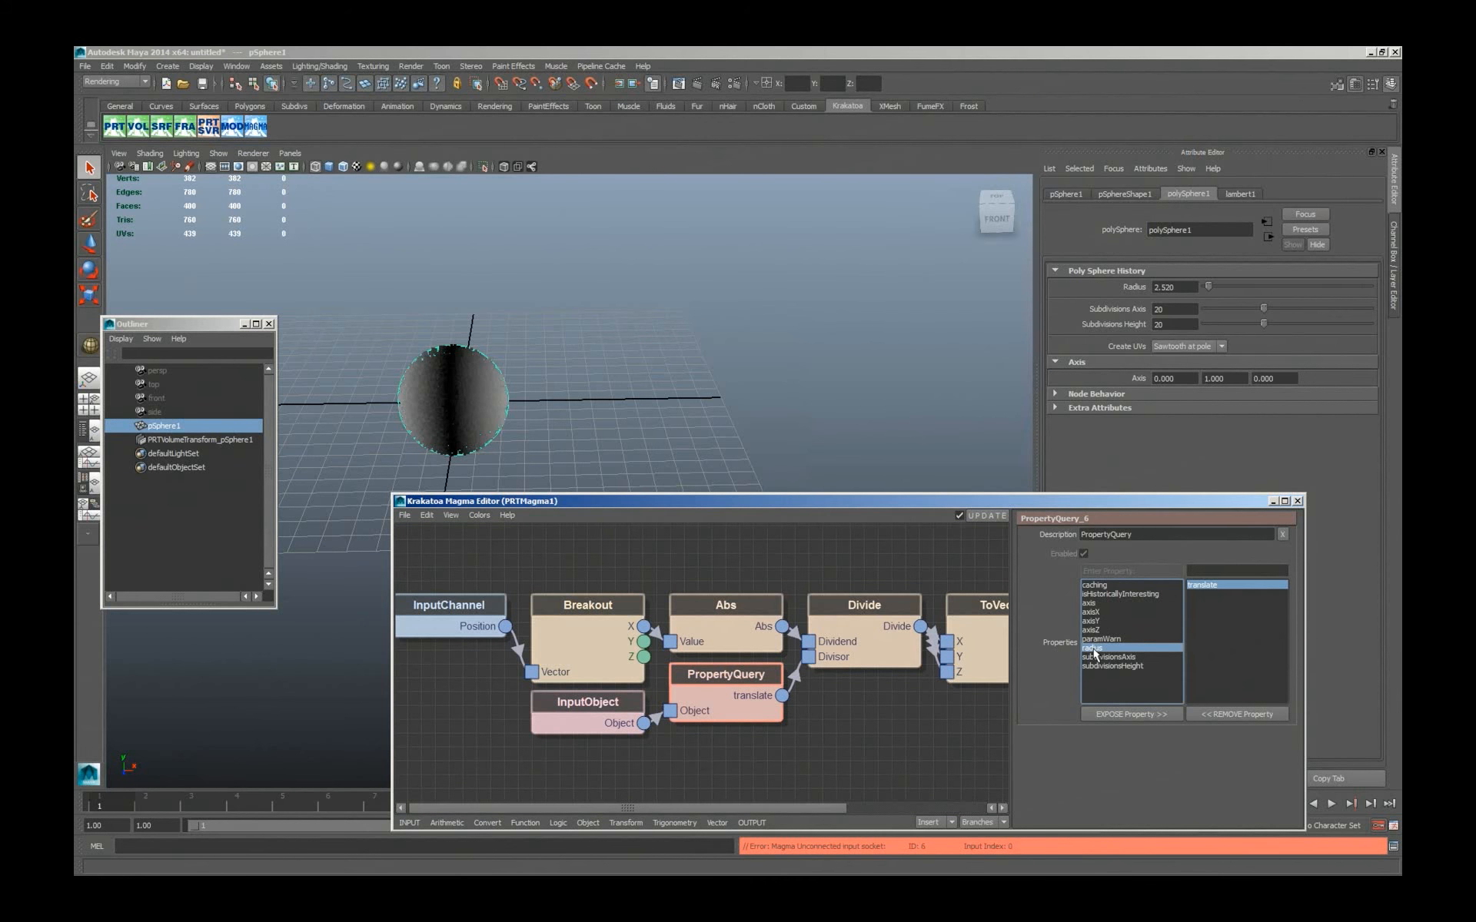
click(1131, 714)
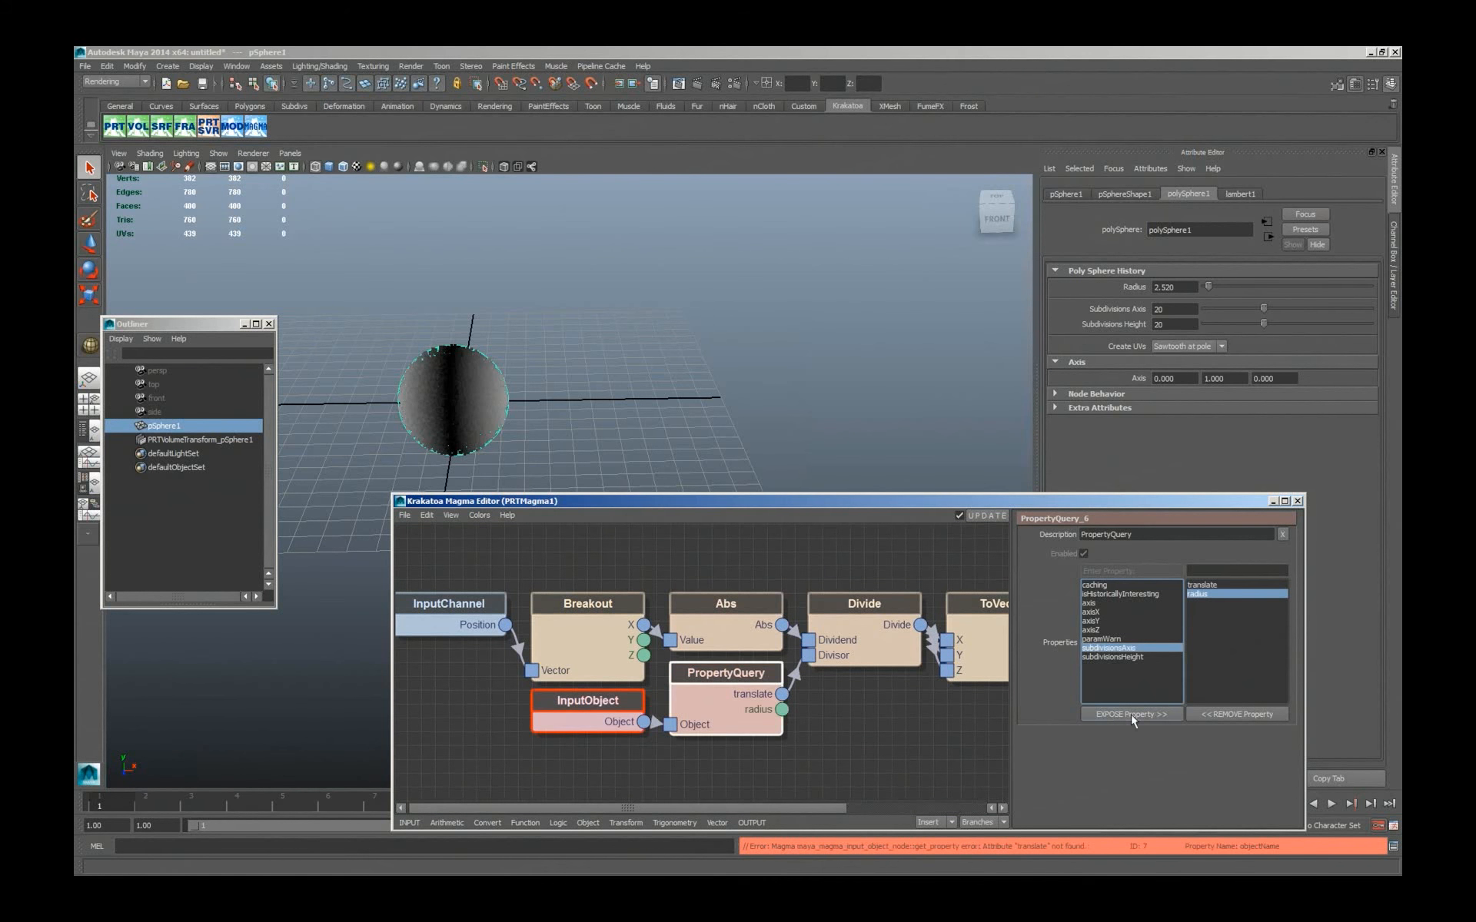
click(1224, 711)
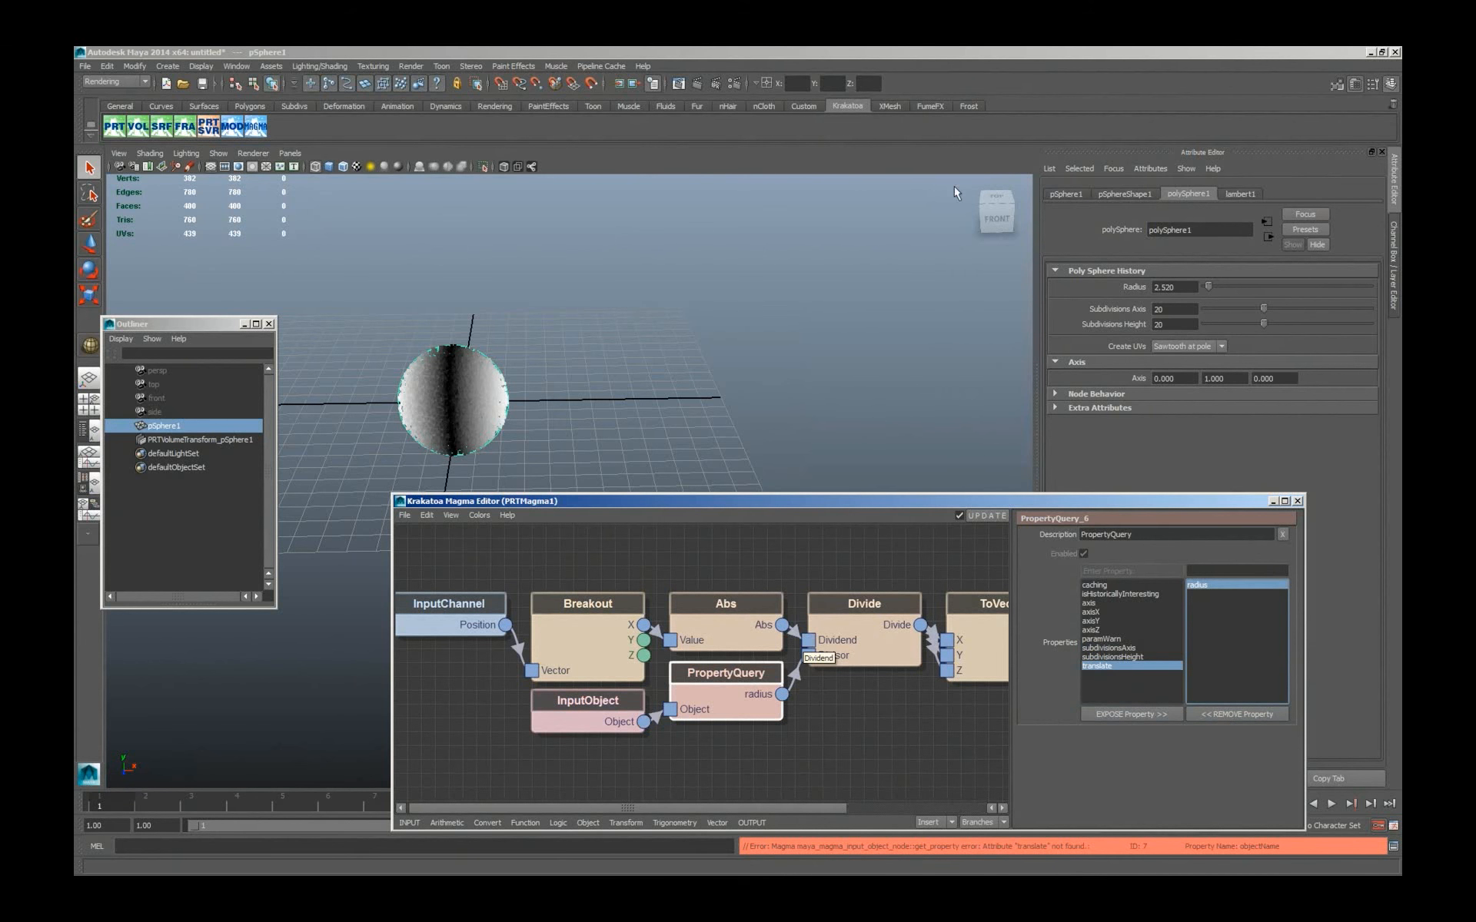
Test the radius-driven gradient by enlarging the polySphere1 radius to about 10.05 and reducing it to about 5.03.
drag(1210, 285, 1222, 285)
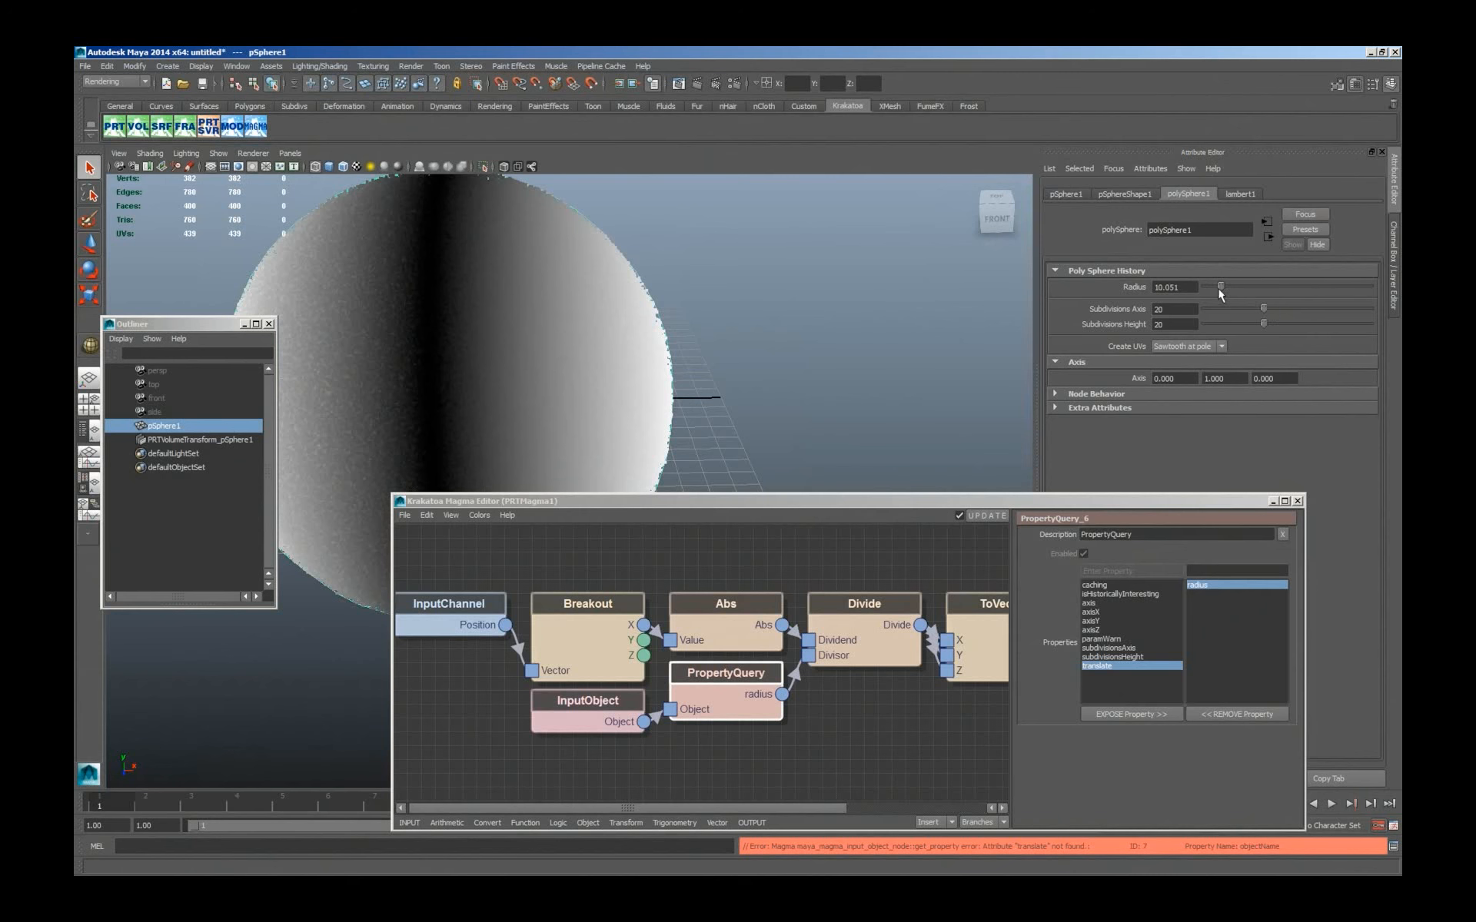
drag(1220, 286, 1214, 288)
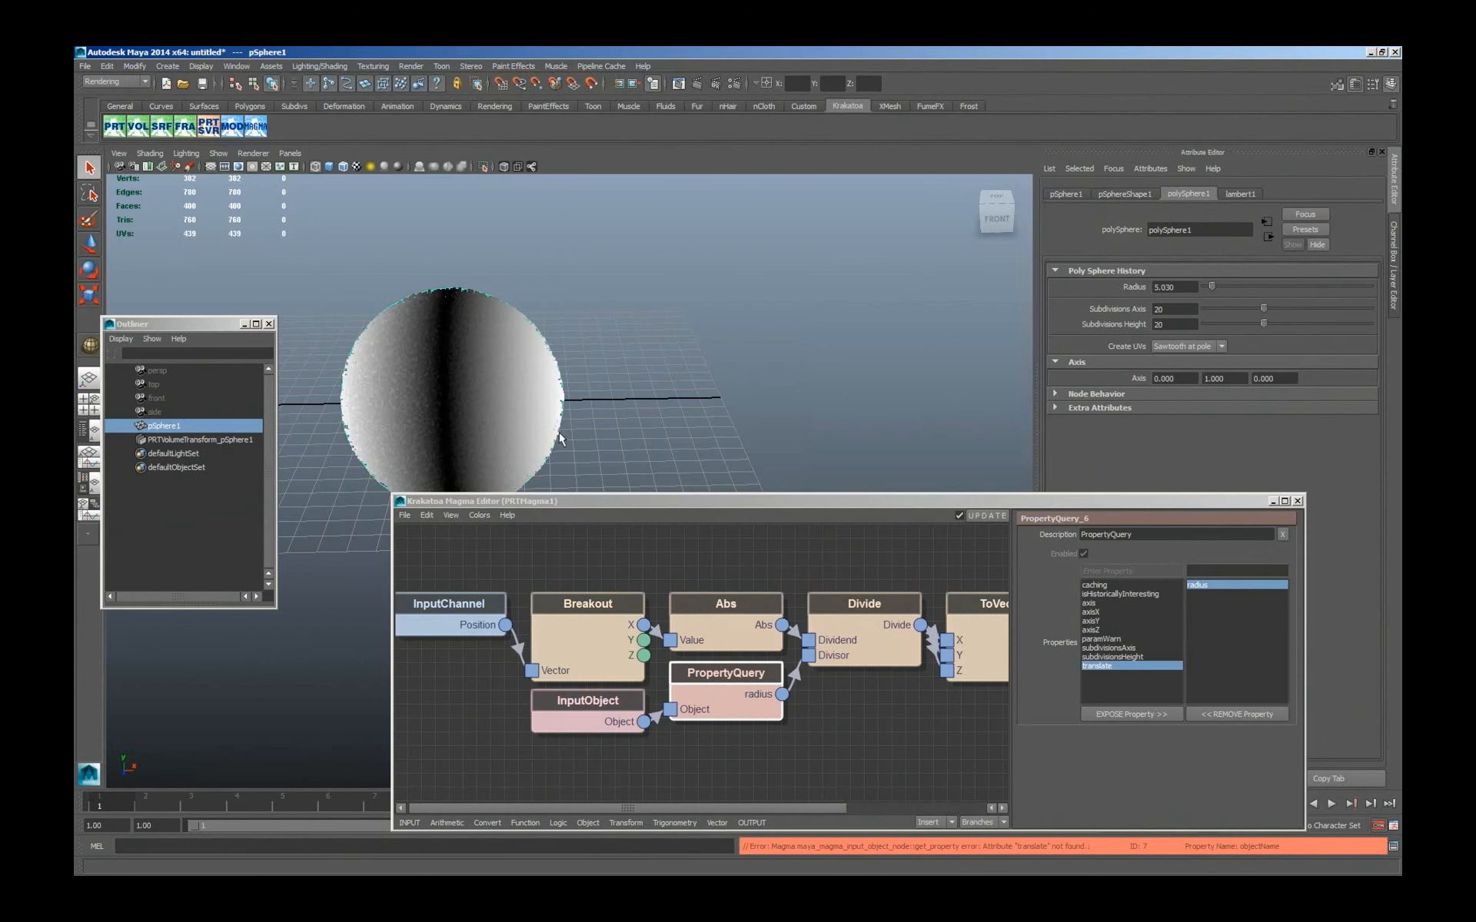
click(846, 742)
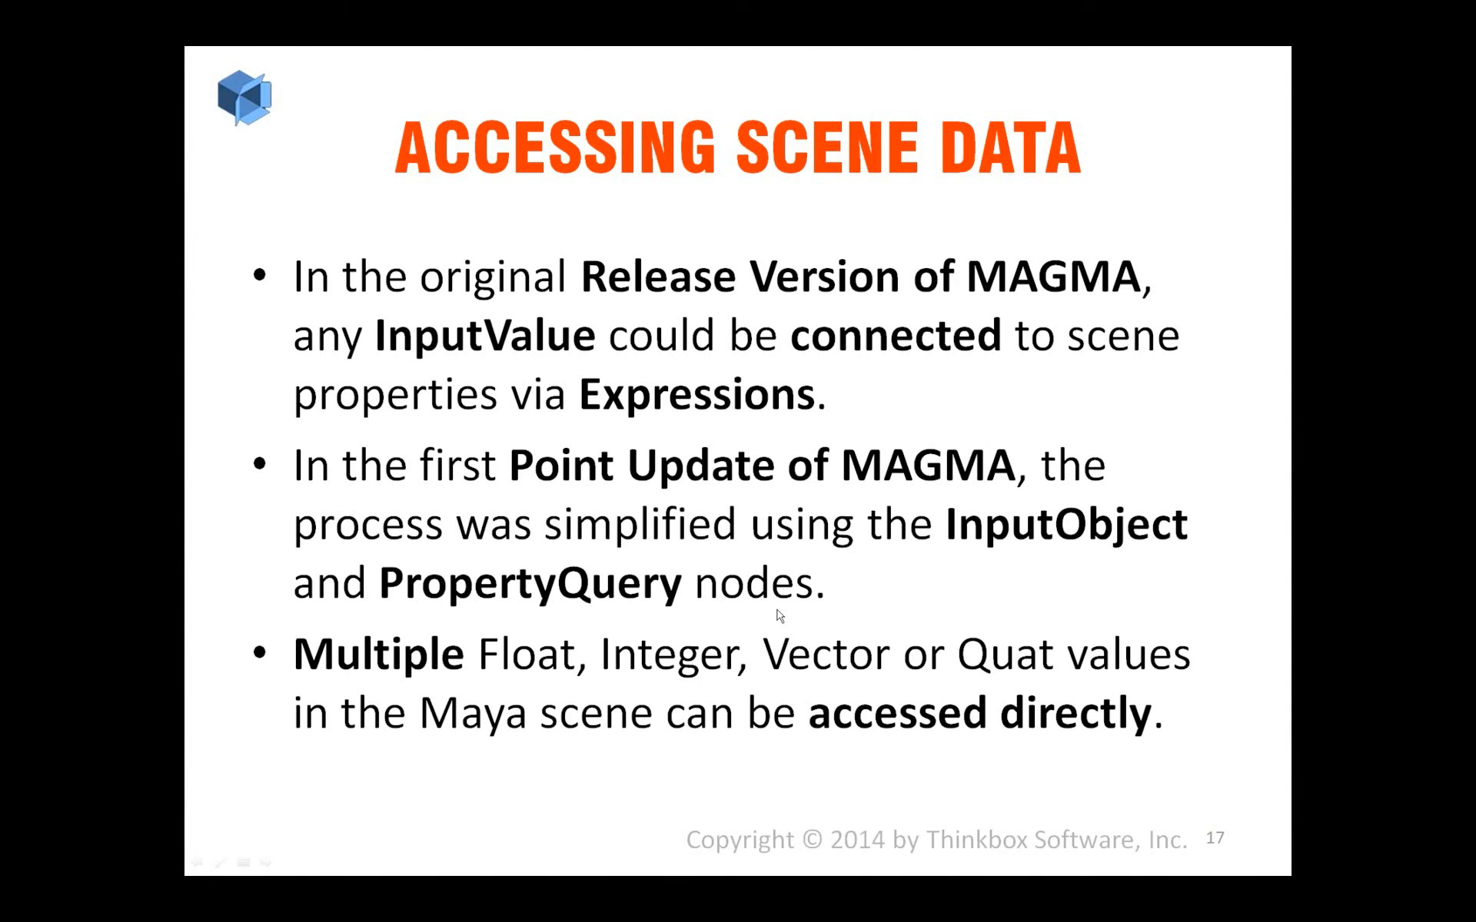
Switch back to Maya from the slides and expose axisX, axisZ and subdivisionsAxis as additional PropertyQuery outputs.
key(alt+Tab)
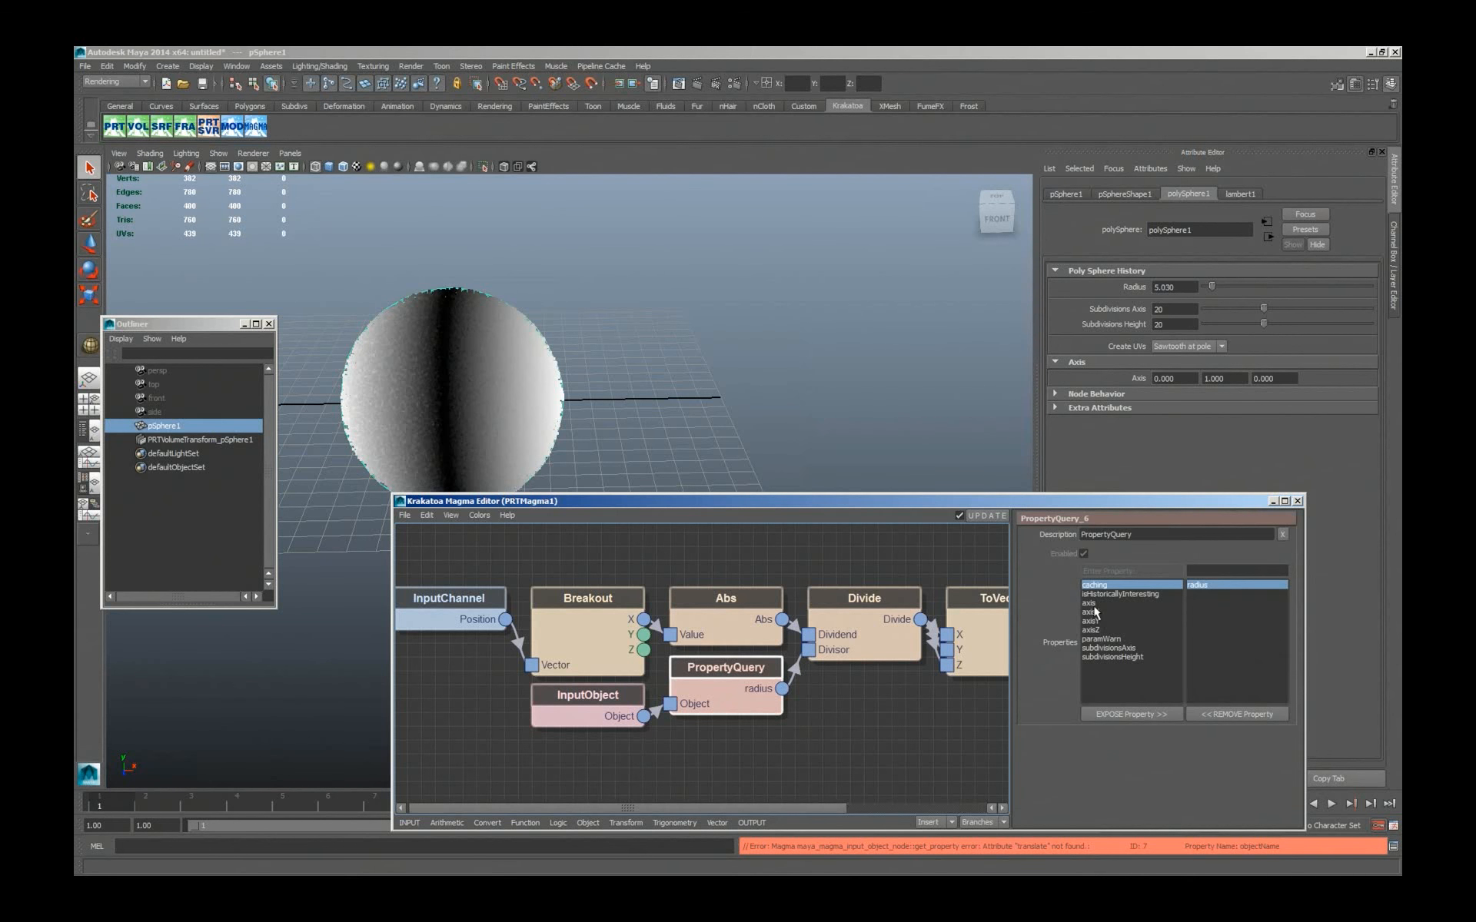
double_click(1094, 610)
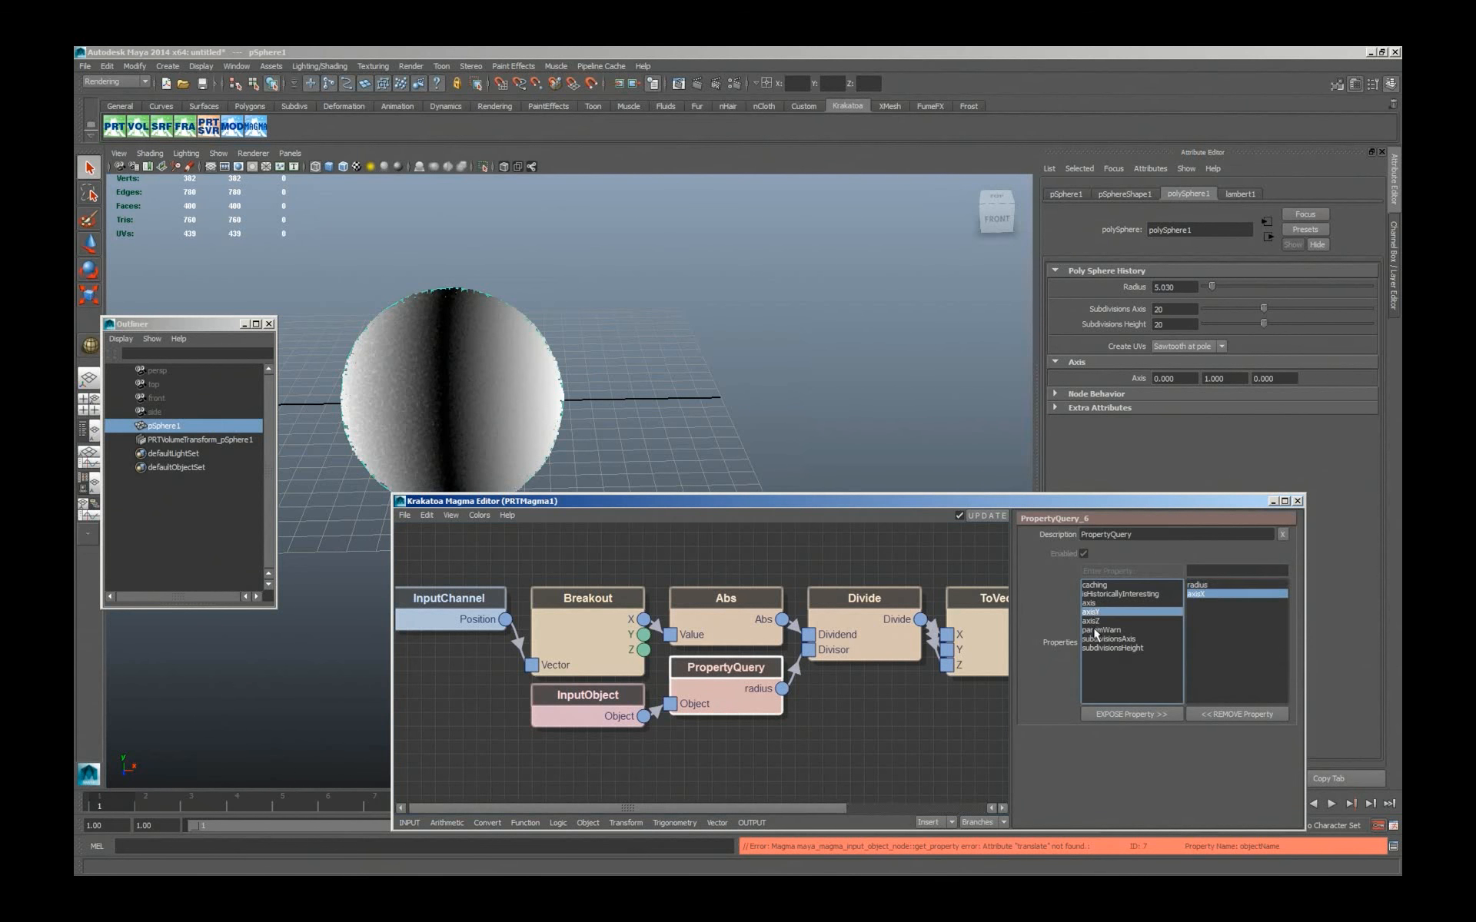
double_click(1094, 620)
click(1116, 631)
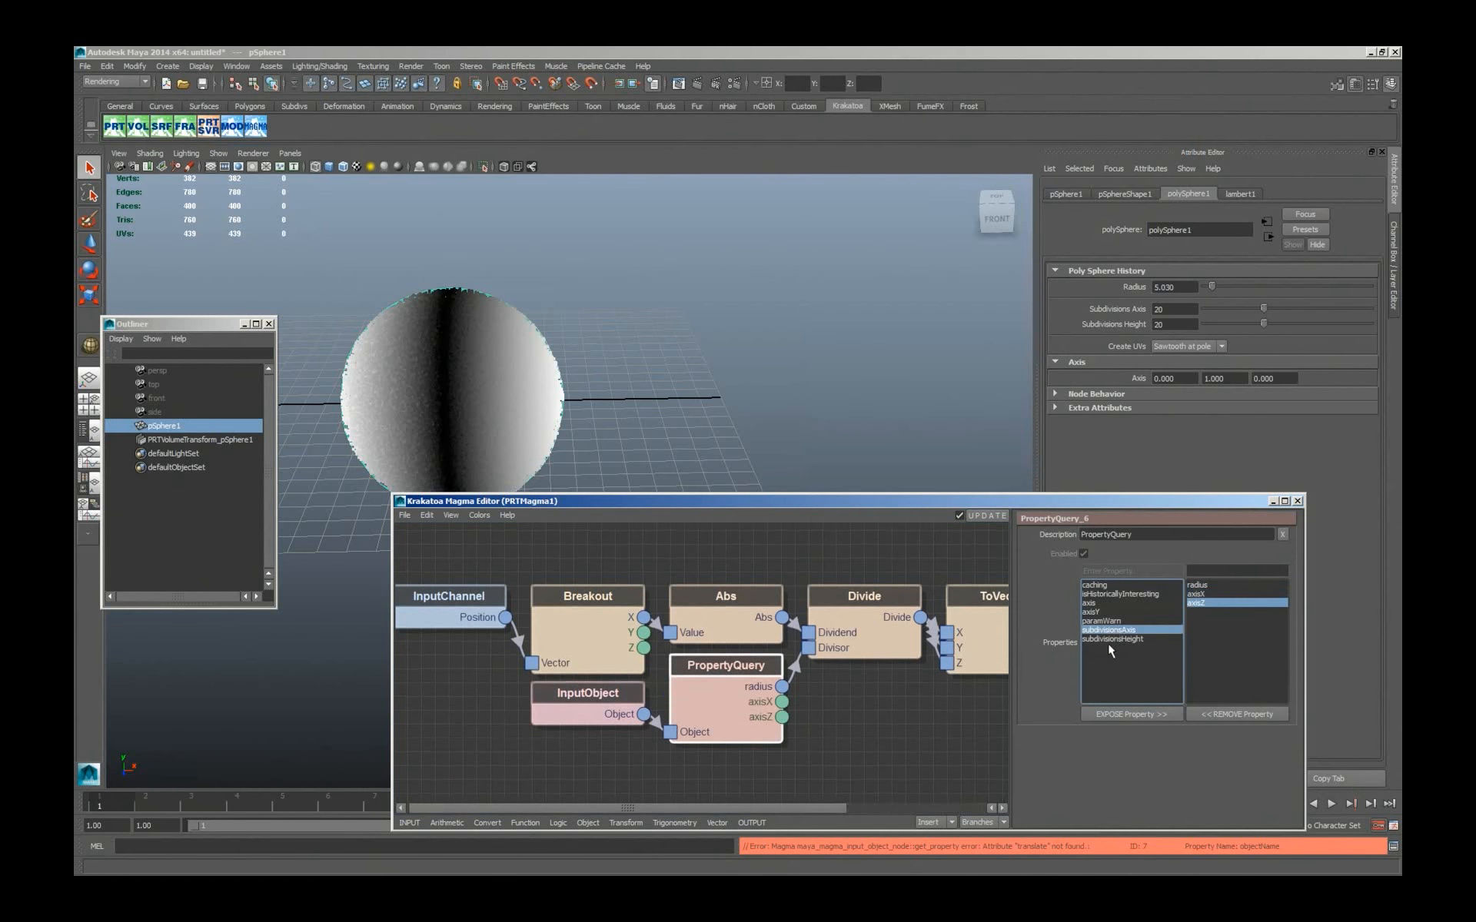
double_click(1111, 631)
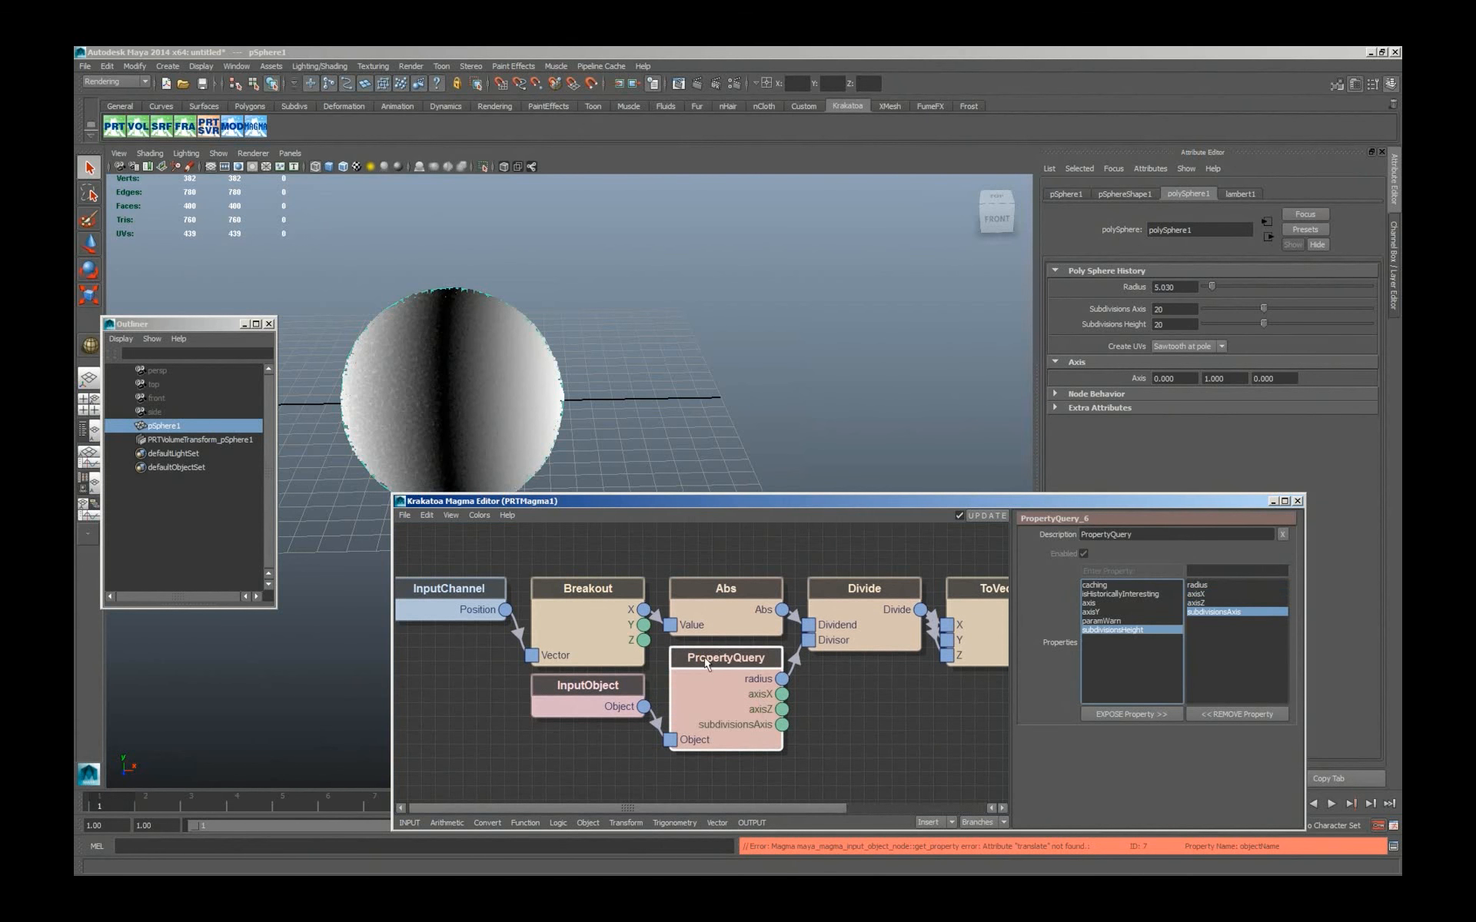